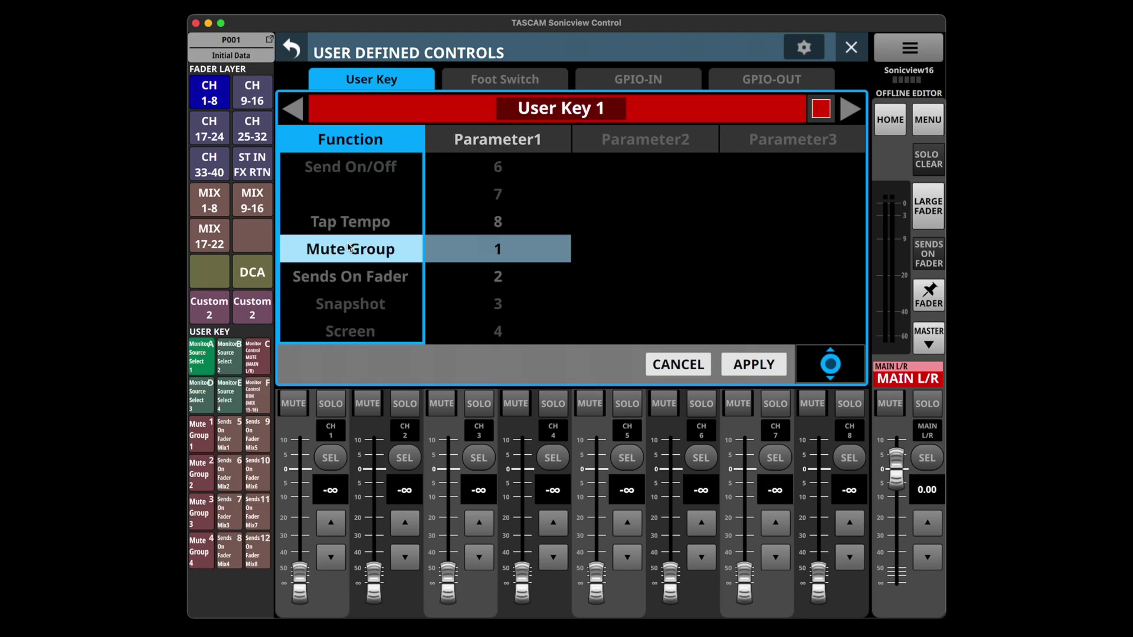
pyautogui.scroll(-2, 349, 248)
pyautogui.scroll(7, 349, 248)
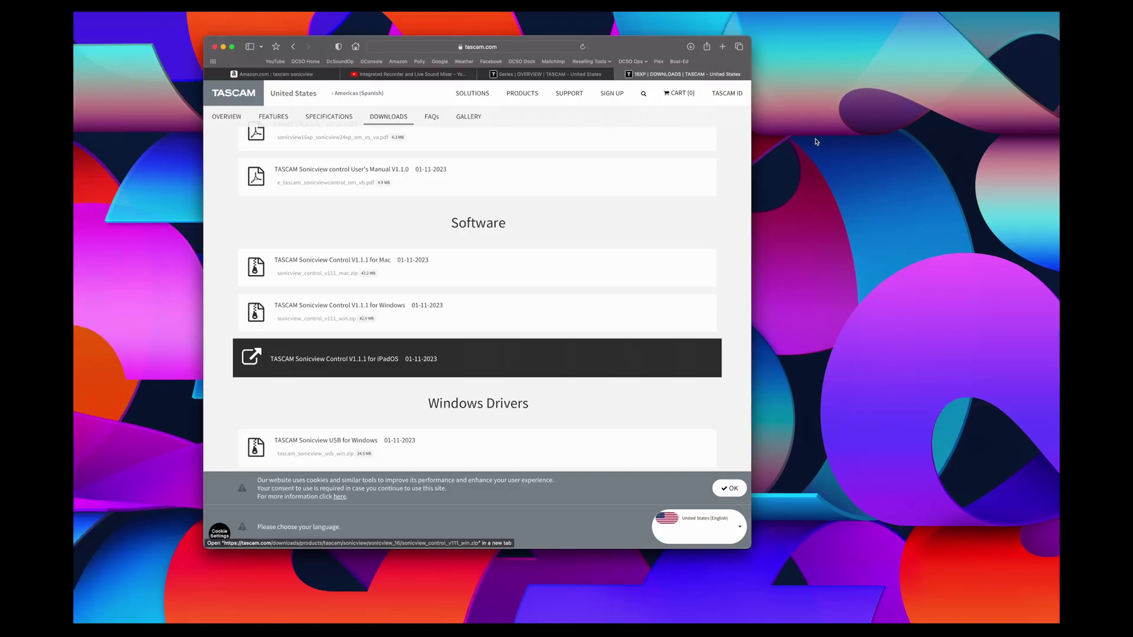
# Scroll the TASCAM Downloads page to find Sonicview Control V1.1.1 for Mac
pyautogui.scroll(5, 594, 149)
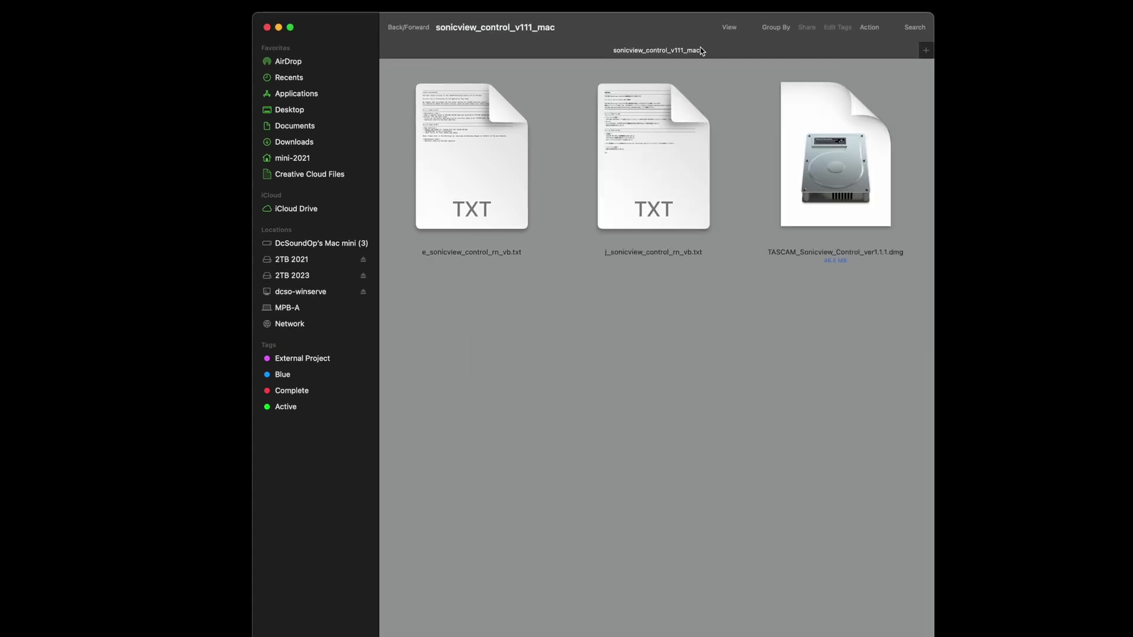
# Read the English release notes e_sonicview_control_rn_vb.txt, checking the V1.1.1 release date, then close them
pyautogui.moveTo(675, 35); pyautogui.dragTo(609, 31)
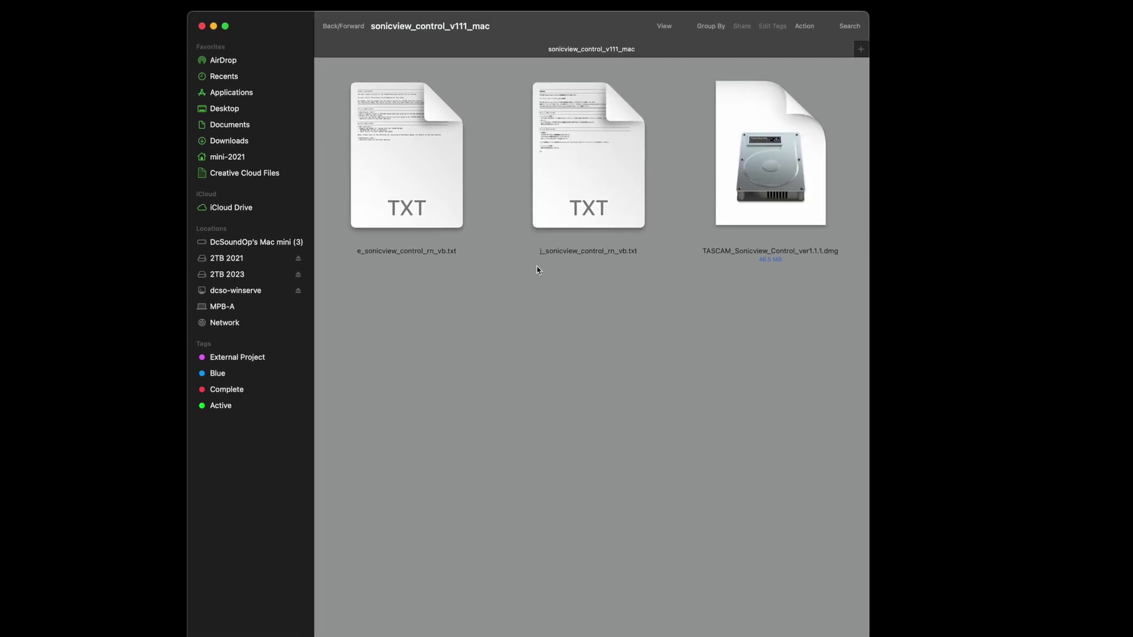
pyautogui.doubleClick(409, 176)
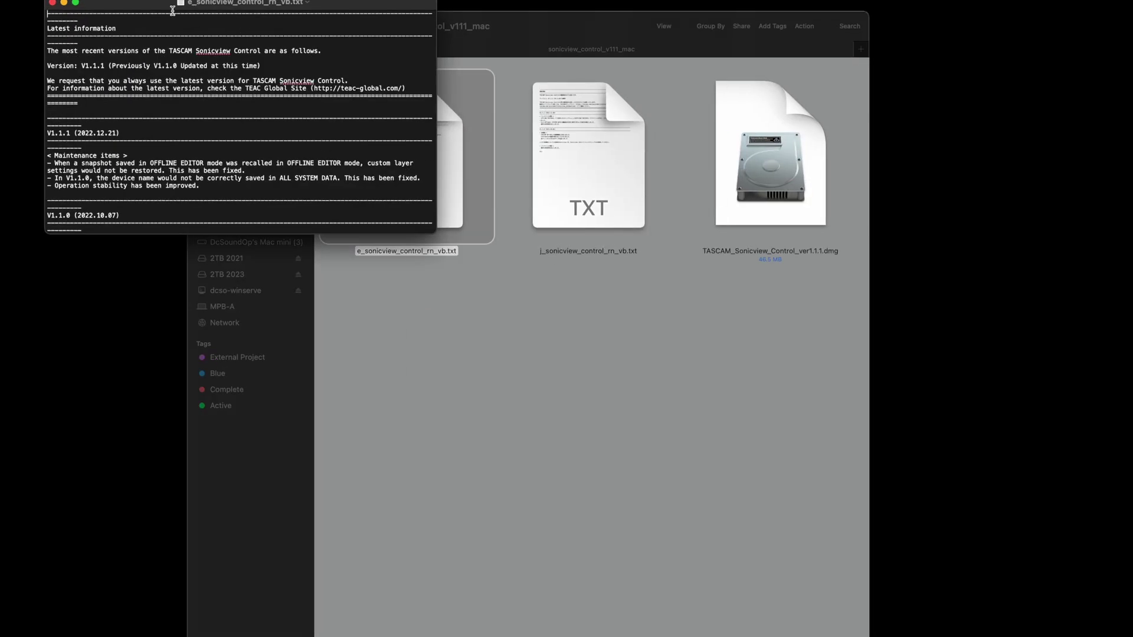
pyautogui.moveTo(172, 10); pyautogui.dragTo(620, 236)
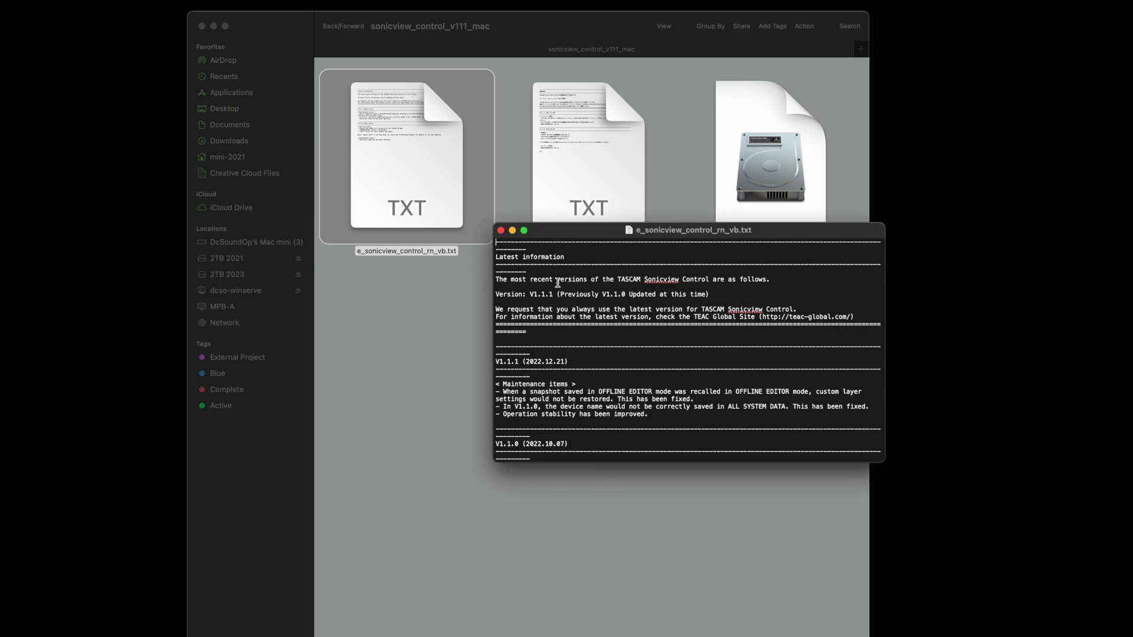
pyautogui.scroll(-5, 702, 386)
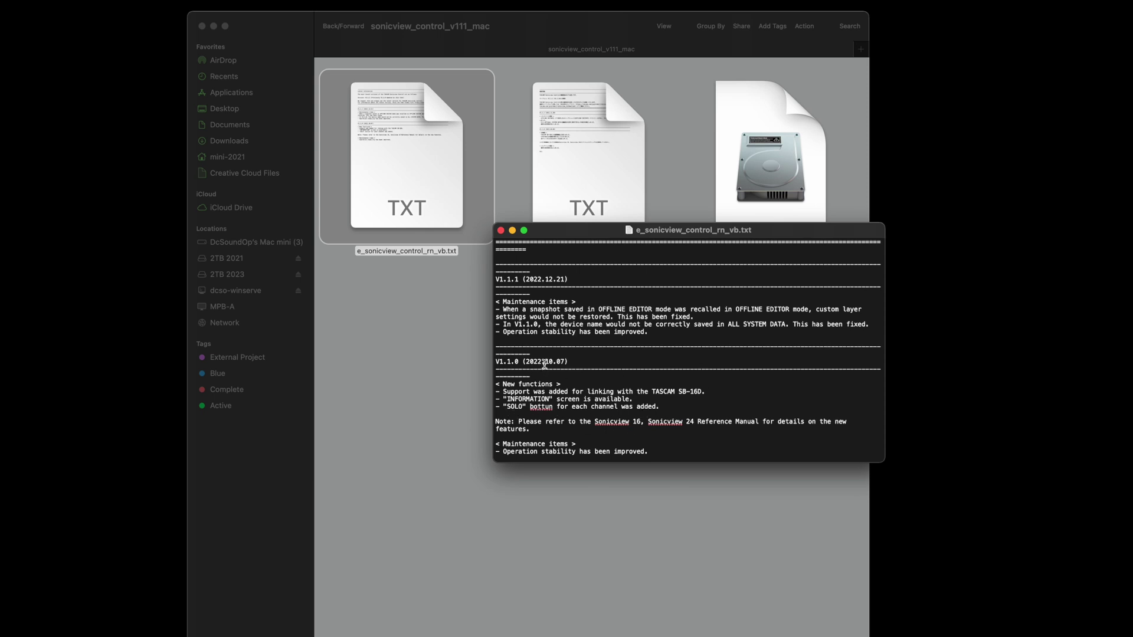
pyautogui.moveTo(565, 362); pyautogui.dragTo(529, 361)
pyautogui.moveTo(566, 279); pyautogui.dragTo(522, 279)
pyautogui.click(501, 231)
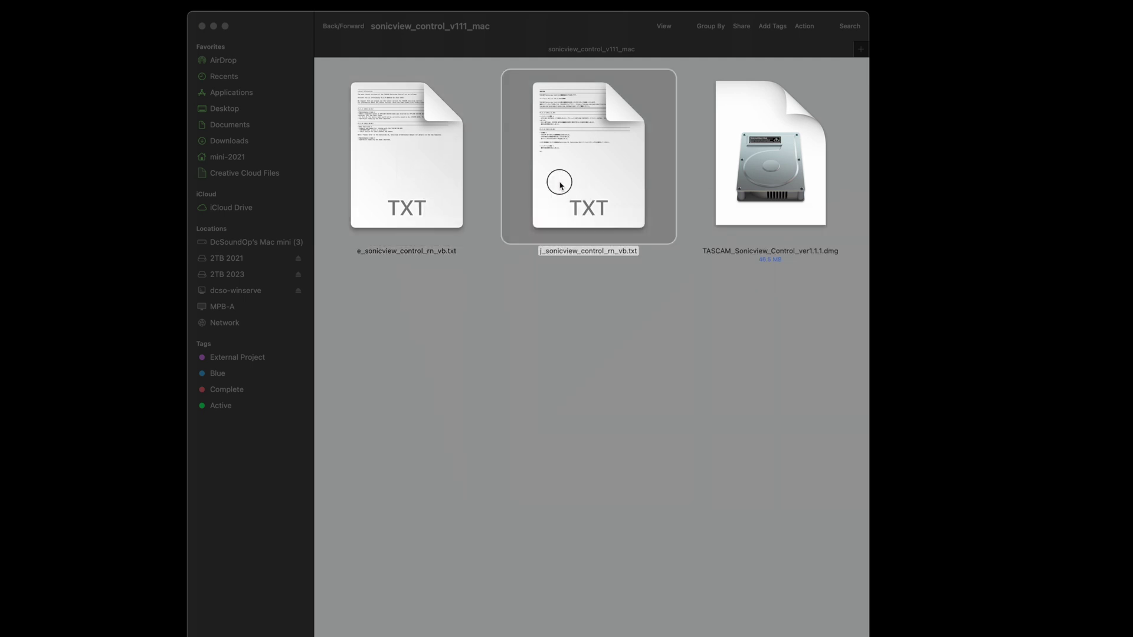
# Run the TASCAM_Sonicview_Control.pkg installer, agreeing to the license and authorising with the admin password
pyautogui.doubleClick(561, 182)
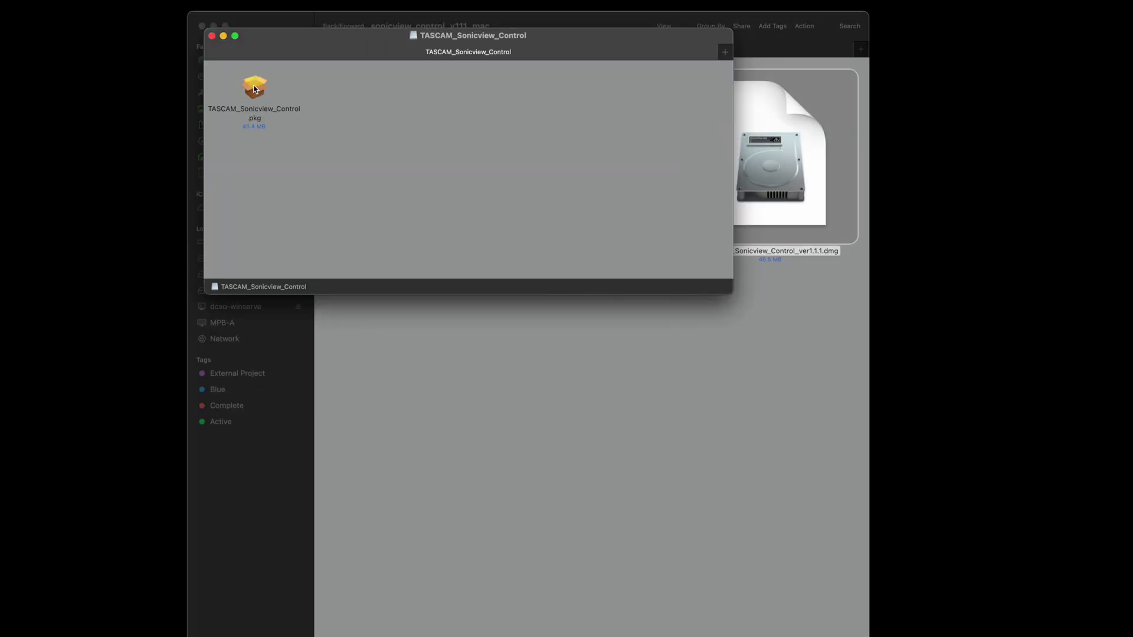
pyautogui.click(255, 89)
pyautogui.doubleClick(255, 89)
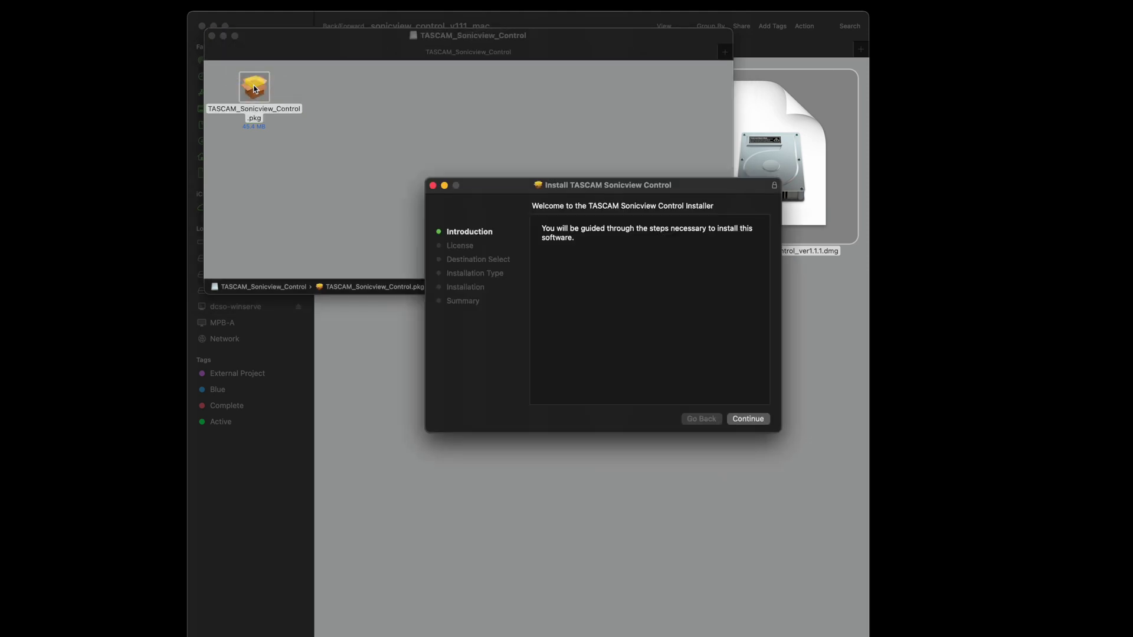
pyautogui.click(749, 420)
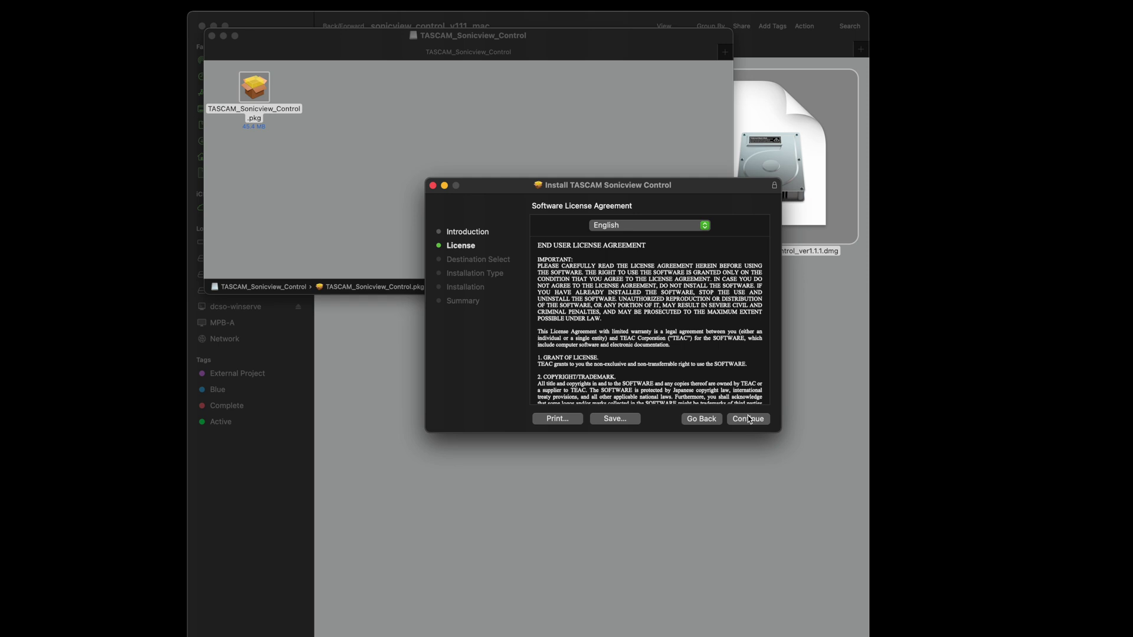
pyautogui.click(749, 419)
pyautogui.click(718, 339)
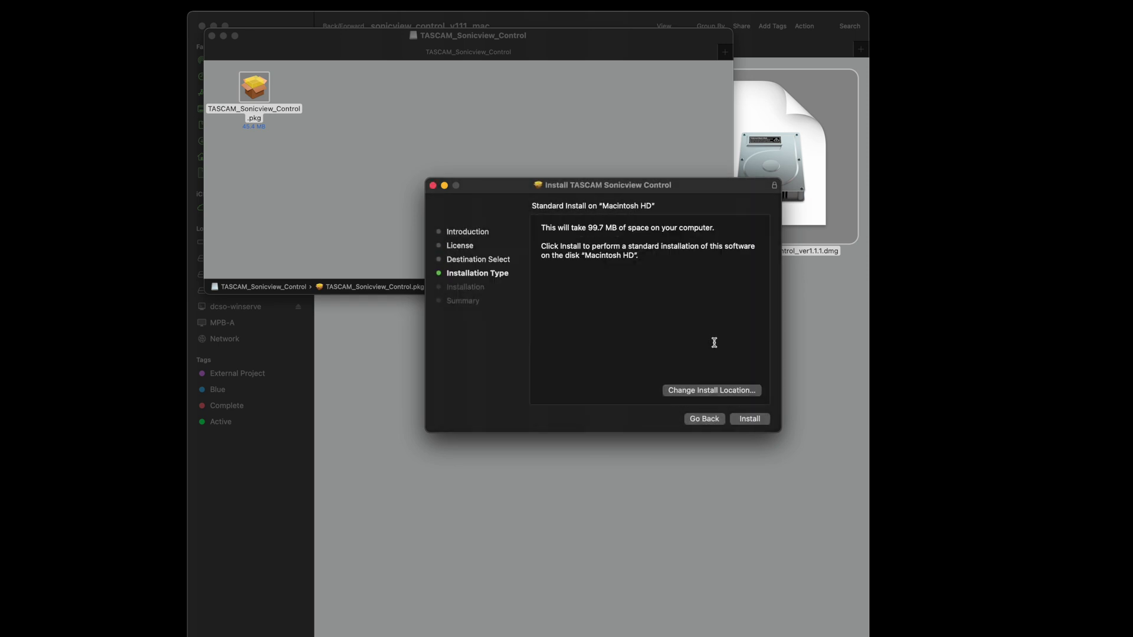
pyautogui.click(750, 419)
pyautogui.write('••')
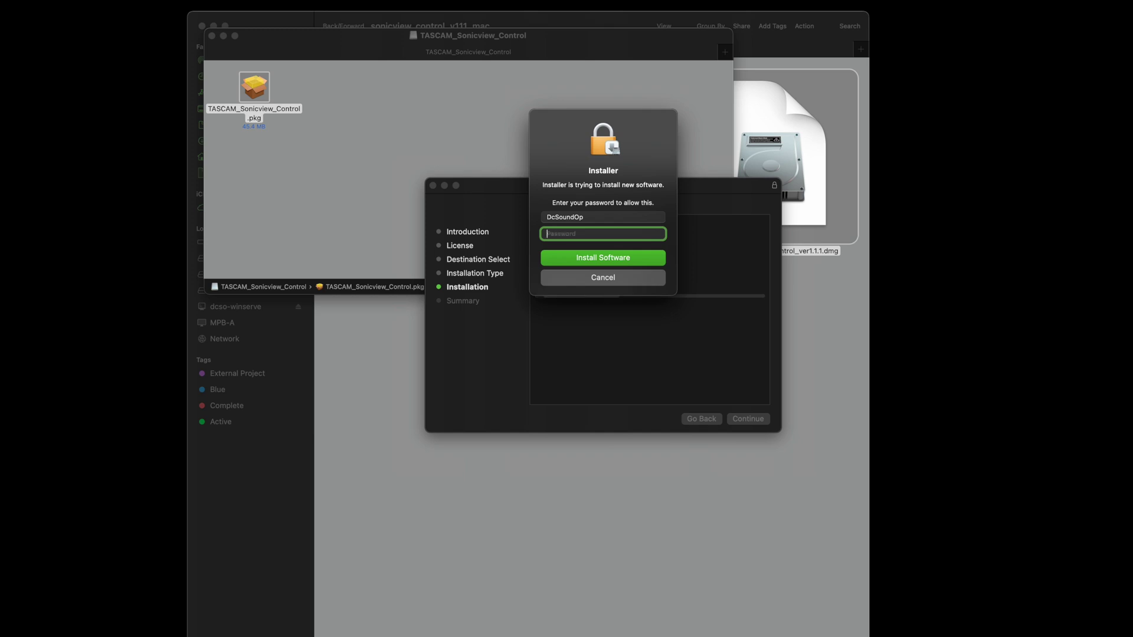
pyautogui.write('••••')
pyautogui.press('Return')
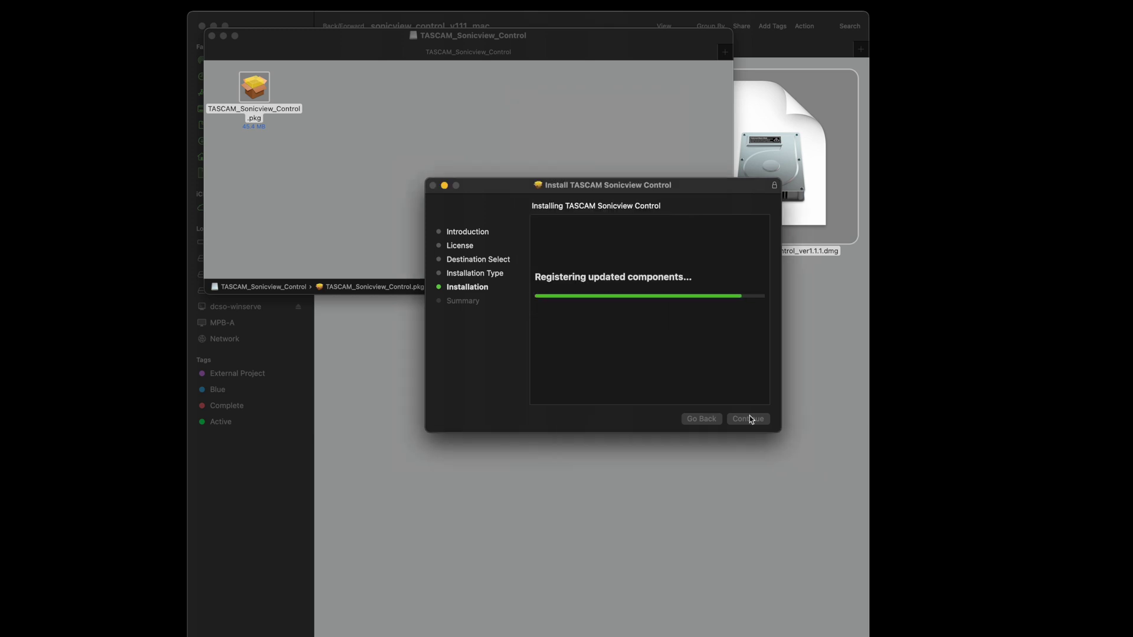
# Close the finished installer and the disk image window, leaving Applications showing
pyautogui.click(748, 419)
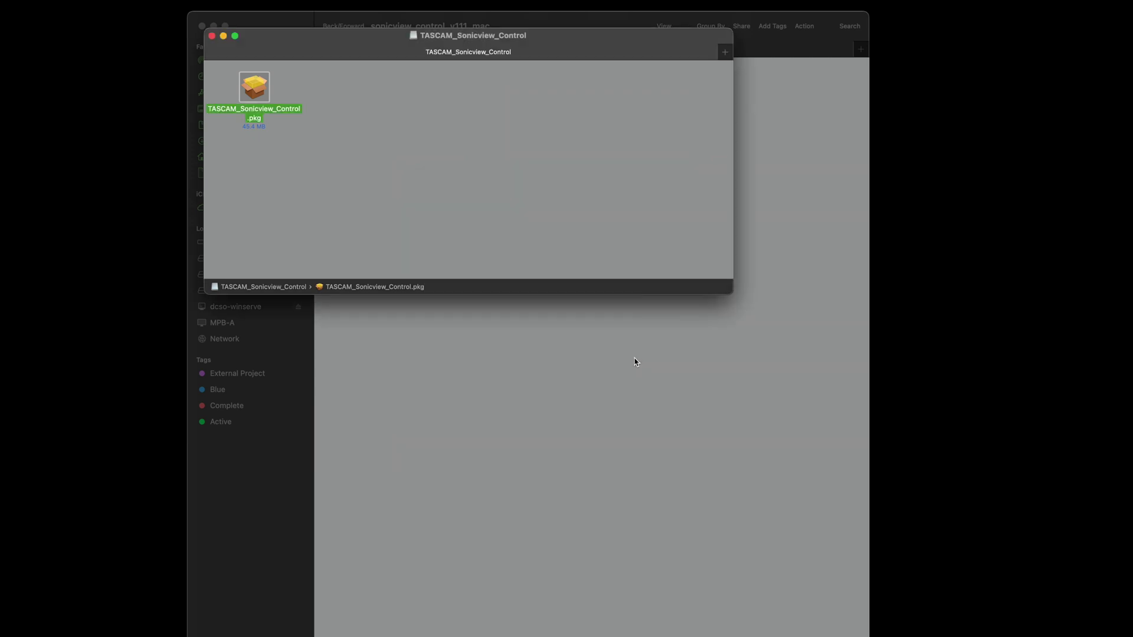
pyautogui.press('super+w')
pyautogui.click(231, 92)
pyautogui.scroll(-15, 397, 578)
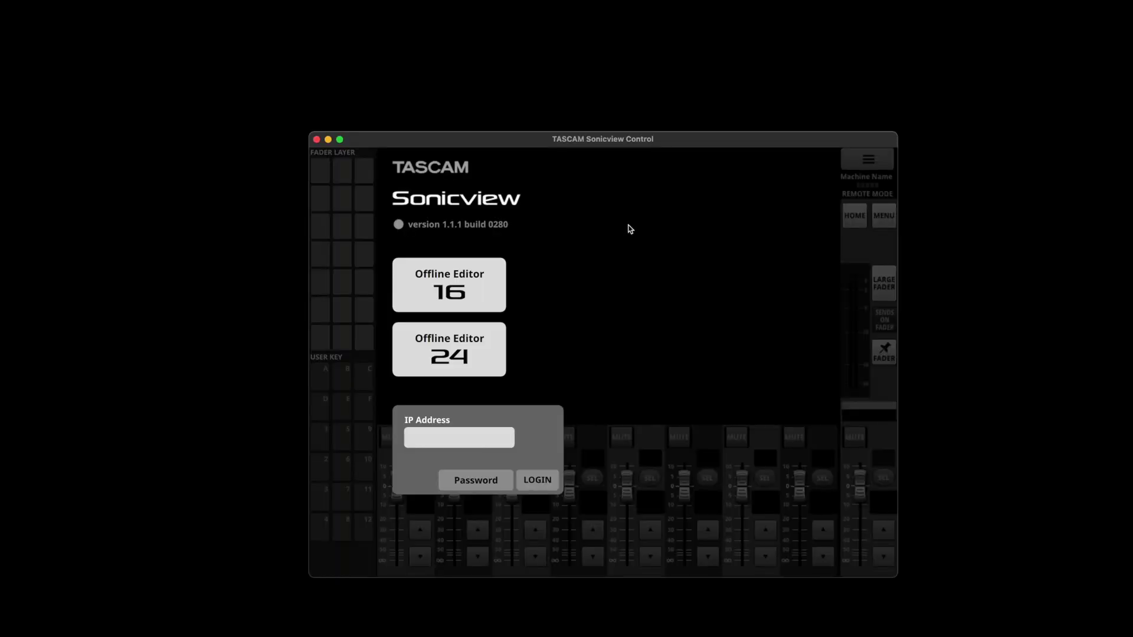
# Launch the Sonicview 16 offline editor, then reposition and zoom its mixer window
pyautogui.click(420, 294)
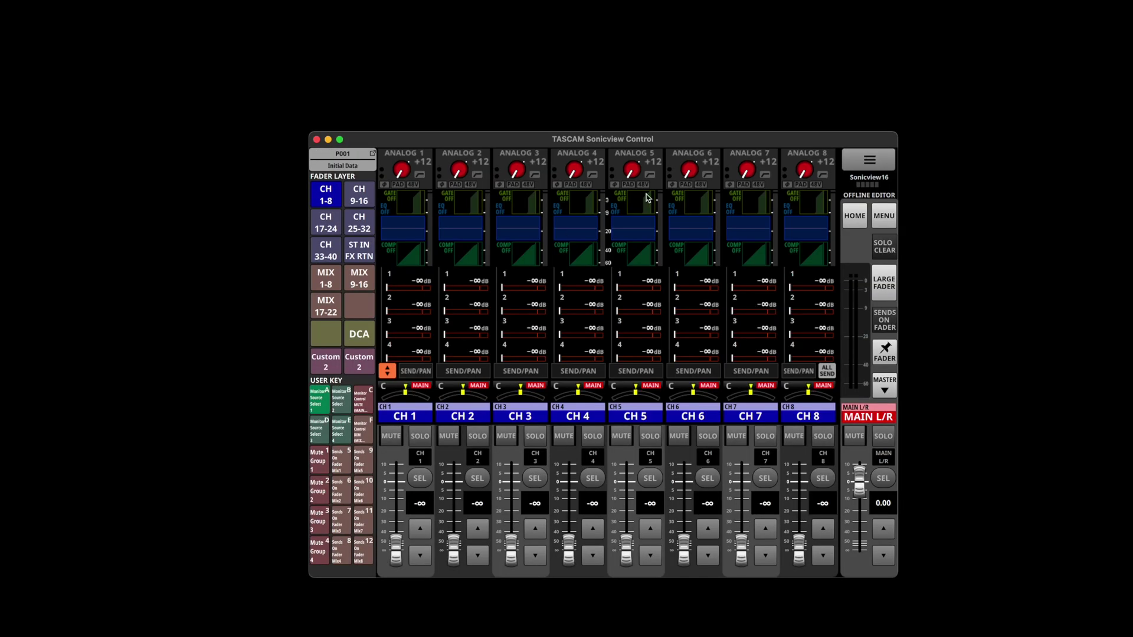
pyautogui.moveTo(477, 134); pyautogui.dragTo(450, 32)
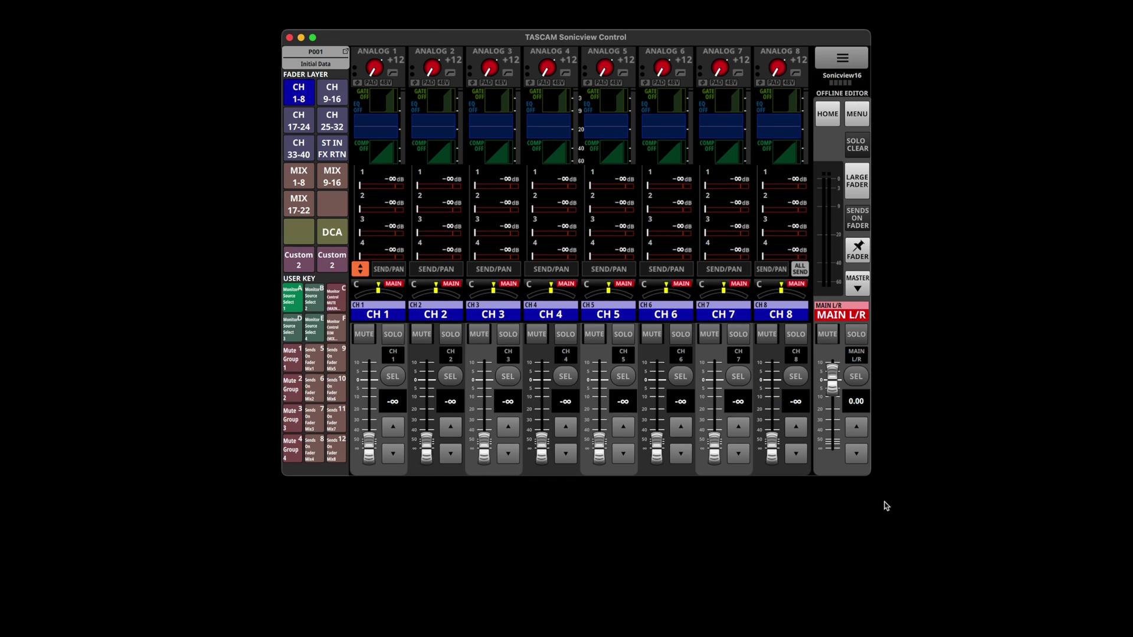
pyautogui.doubleClick(673, 38)
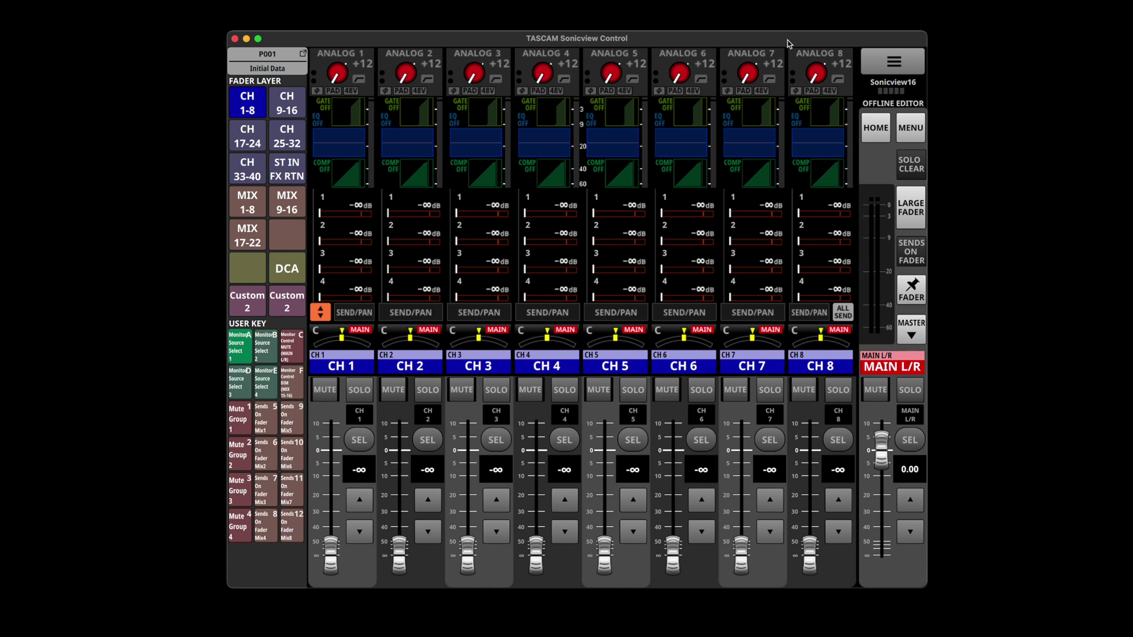
# Read the expanded NotoSans open-source license text, then return and reopen the settings panel
pyautogui.click(895, 59)
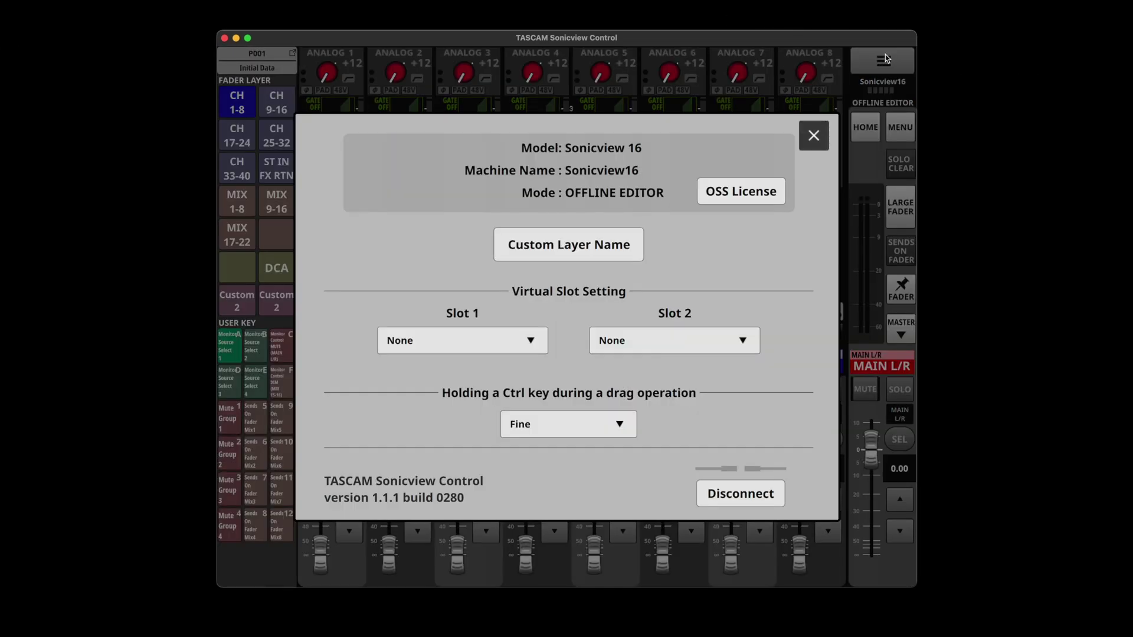
pyautogui.click(748, 200)
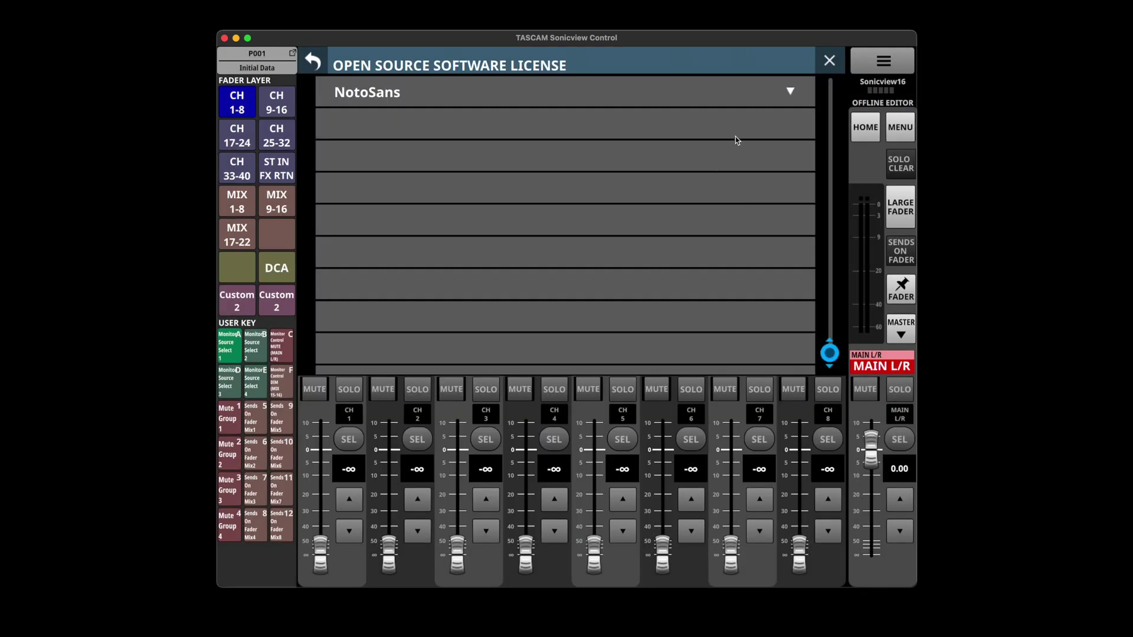
pyautogui.click(795, 91)
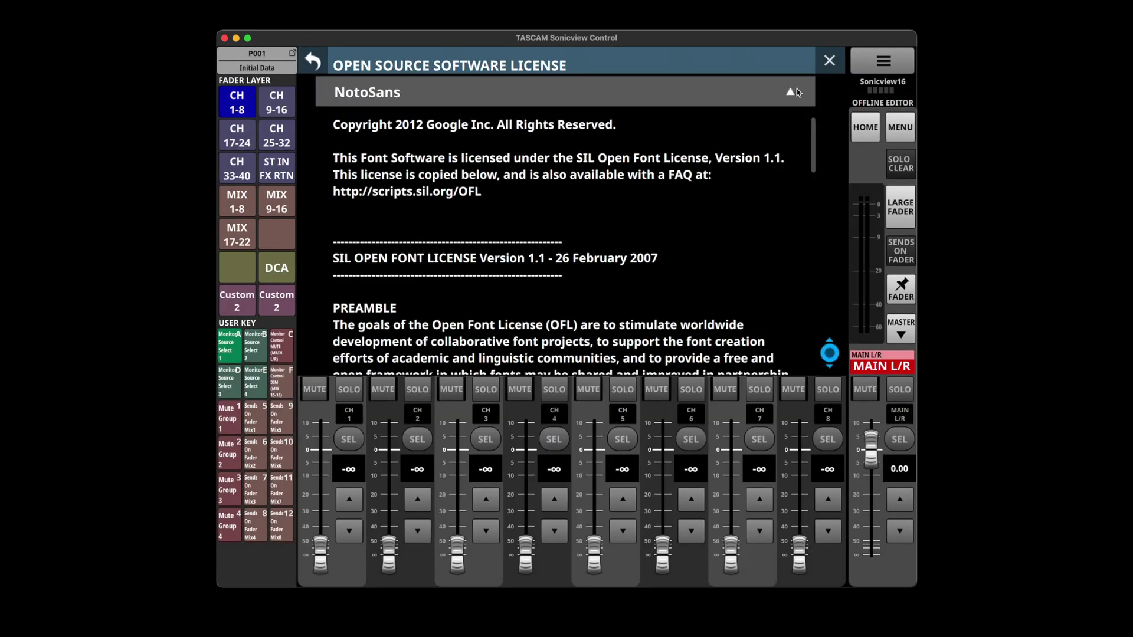
pyautogui.scroll(-5, 765, 224)
pyautogui.scroll(-5, 764, 225)
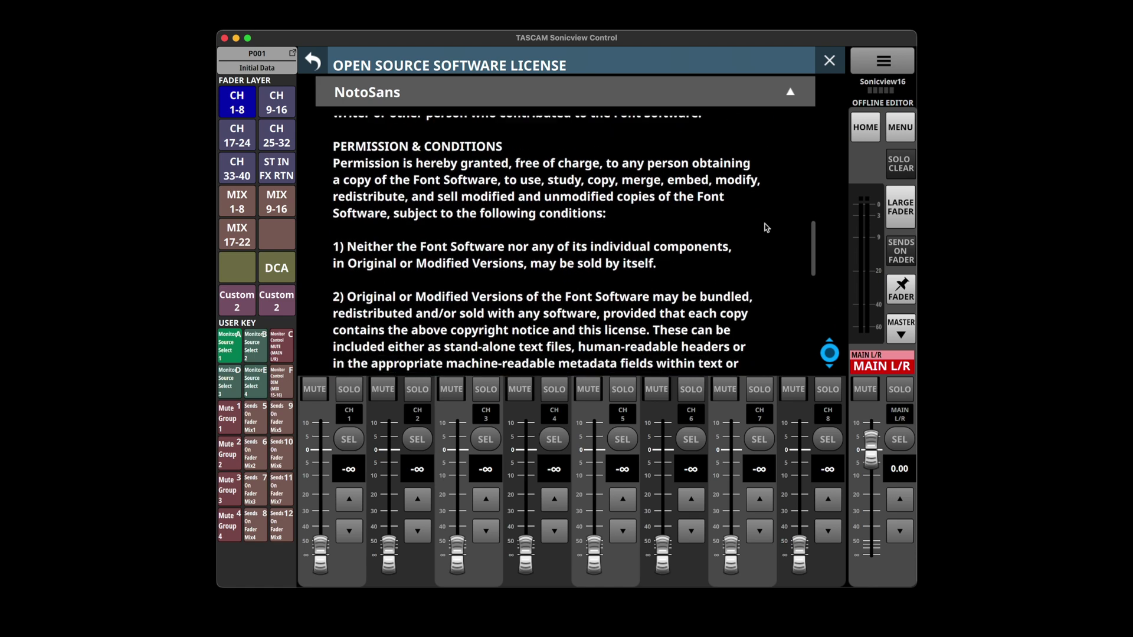
pyautogui.scroll(10, 755, 220)
pyautogui.click(314, 62)
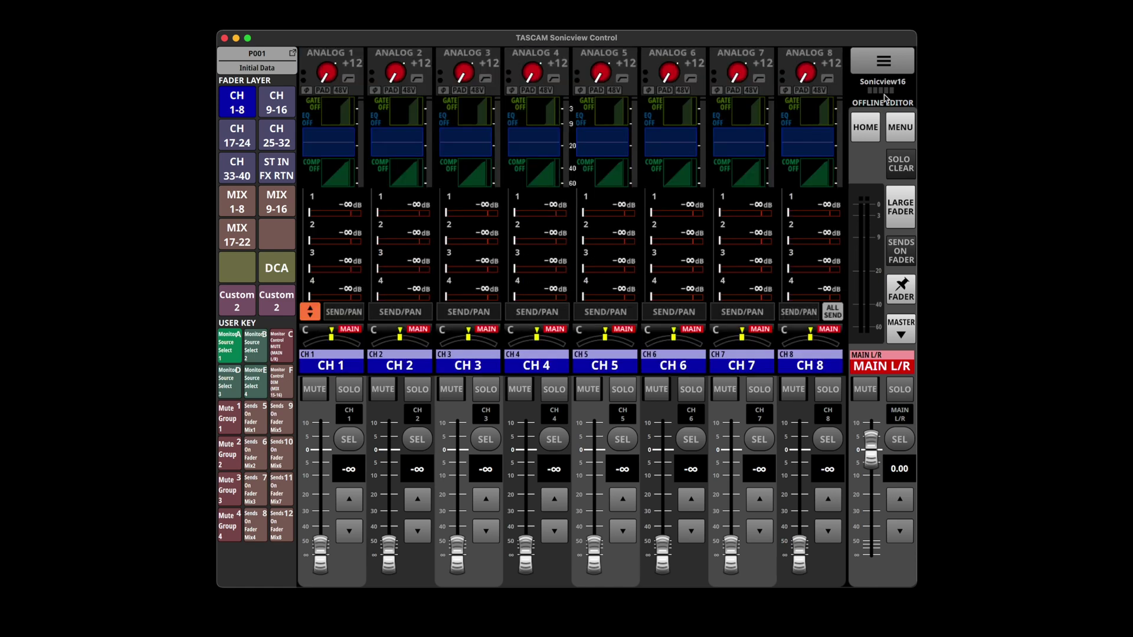
pyautogui.click(885, 59)
# Name custom Layer 1 'CUSTOM 1' and apply it
pyautogui.click(609, 247)
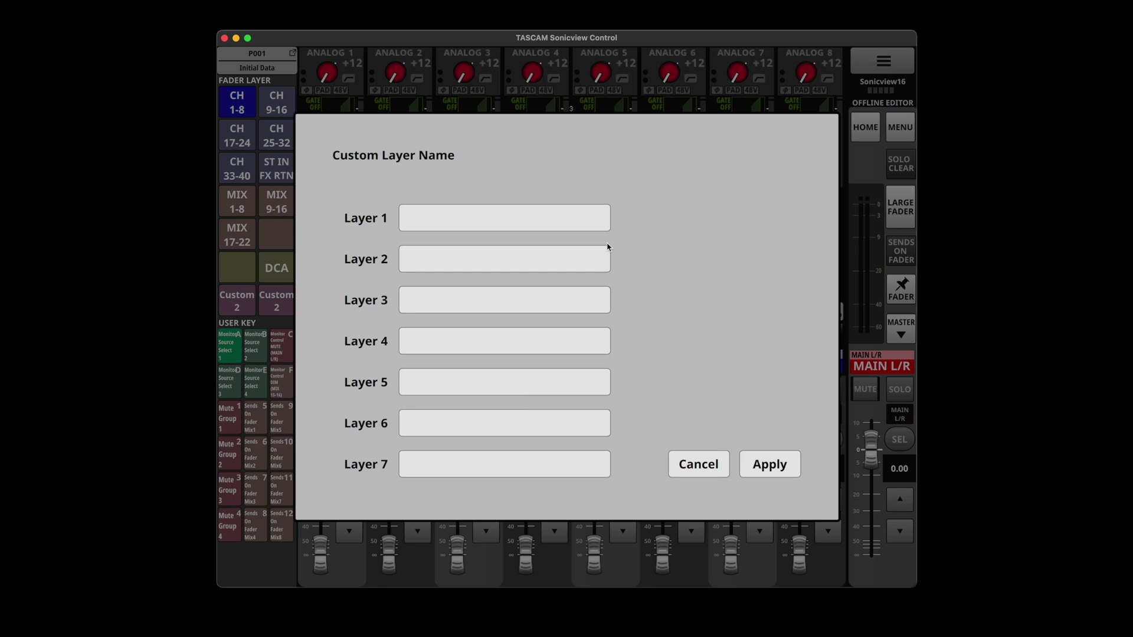
pyautogui.click(546, 221)
pyautogui.write('LOVE')
pyautogui.press('BackSpace')
pyautogui.press('BackSpace')
pyautogui.press('BackSpace')
pyautogui.press('BackSpace')
pyautogui.write('XCU')
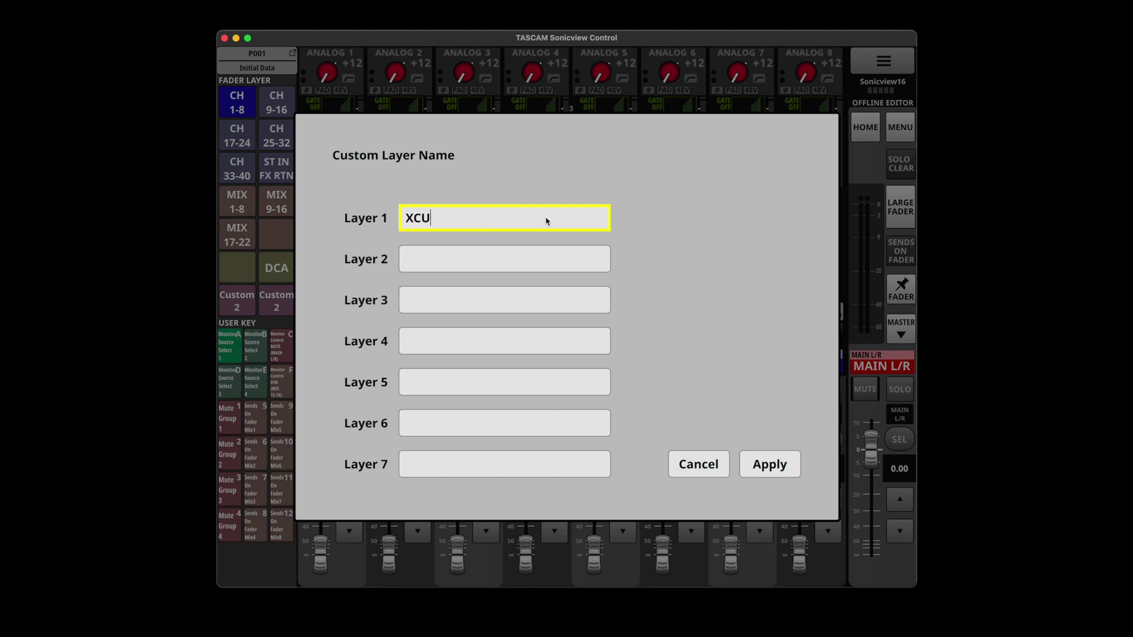
pyautogui.press('BackSpace')
pyautogui.press('BackSpace')
pyautogui.press('BackSpace')
pyautogui.write('CUSTOM 1')
pyautogui.click(762, 467)
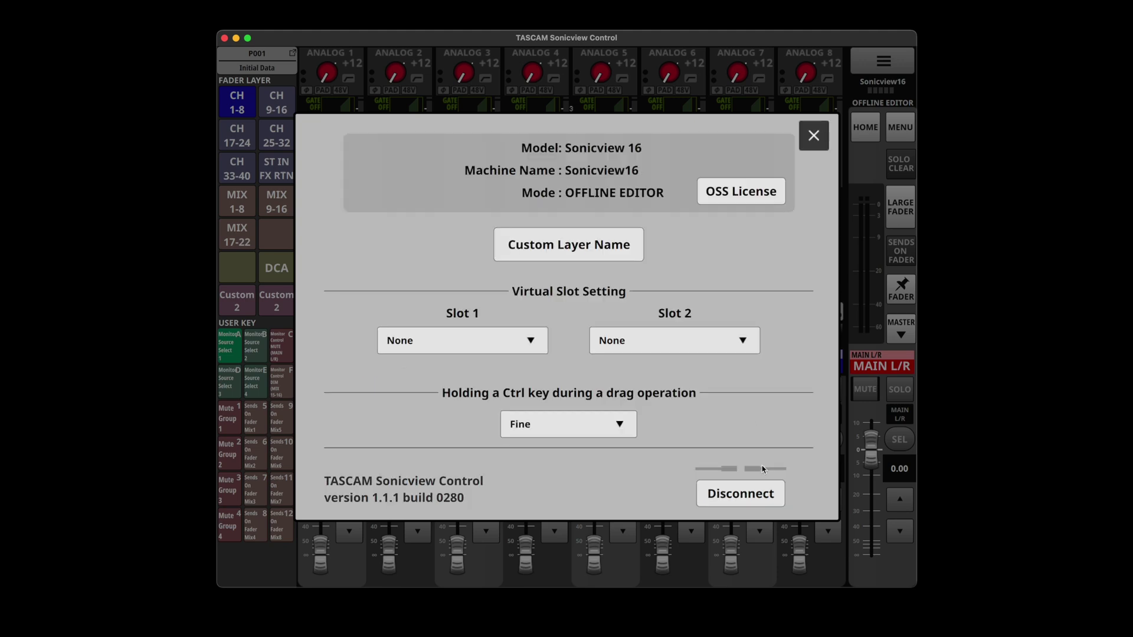
# Replace the Layer 1 name 'CUSTOM 1' with 'Show Open' and apply it
pyautogui.click(610, 246)
pyautogui.click(533, 222)
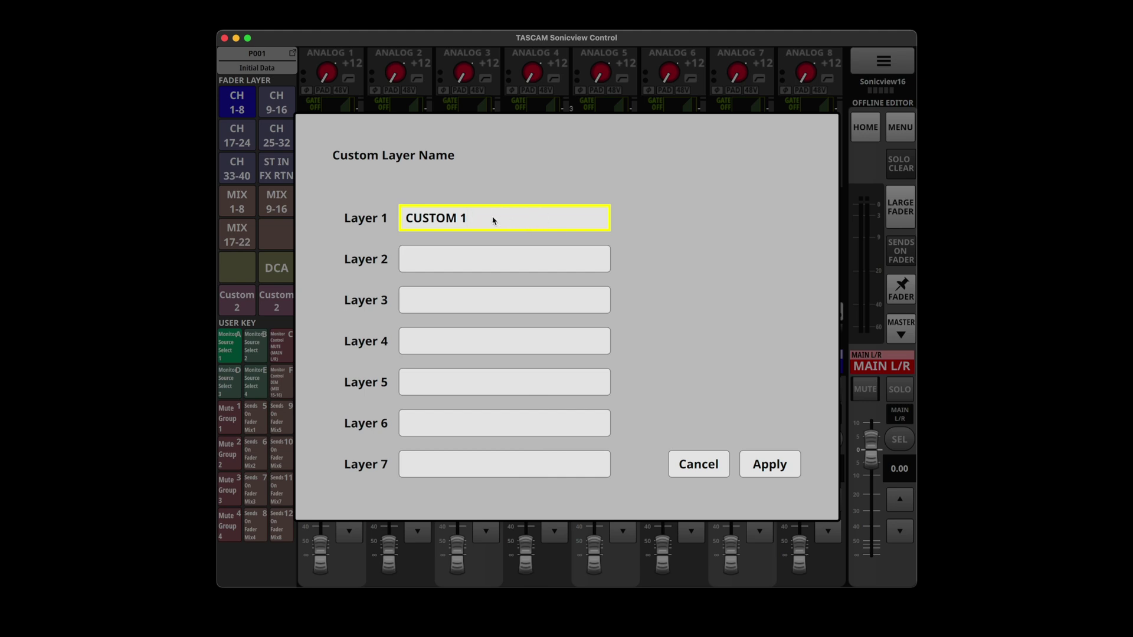
pyautogui.click(461, 222)
pyautogui.tripleClick(461, 222)
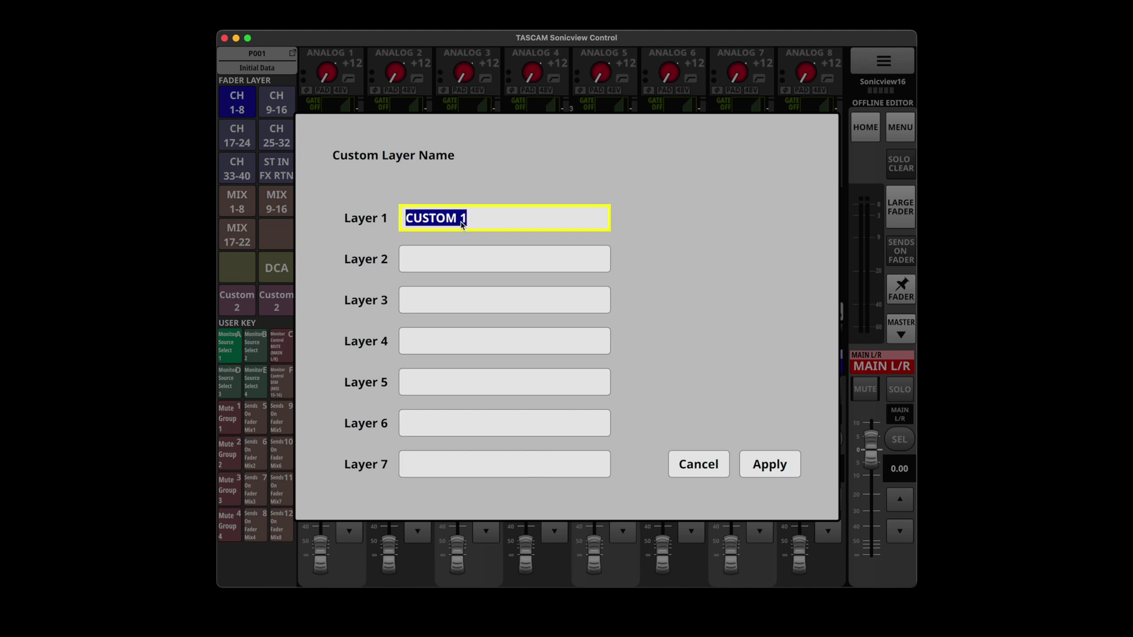
pyautogui.click(461, 222)
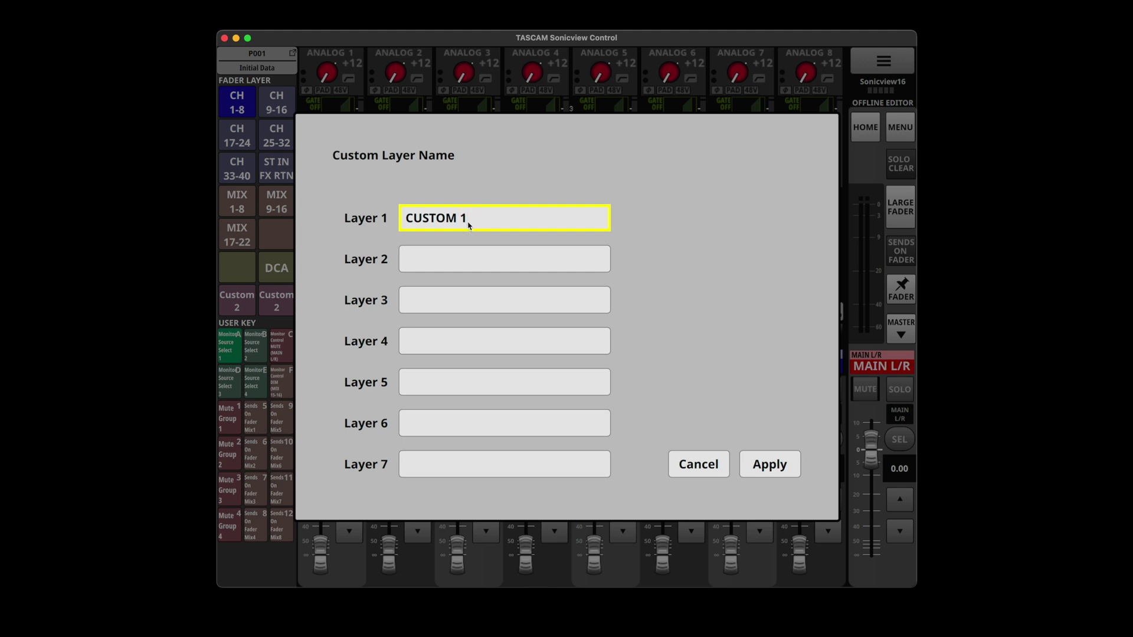
pyautogui.click(463, 218)
pyautogui.tripleClick(463, 219)
pyautogui.write('Show Open')
pyautogui.click(764, 465)
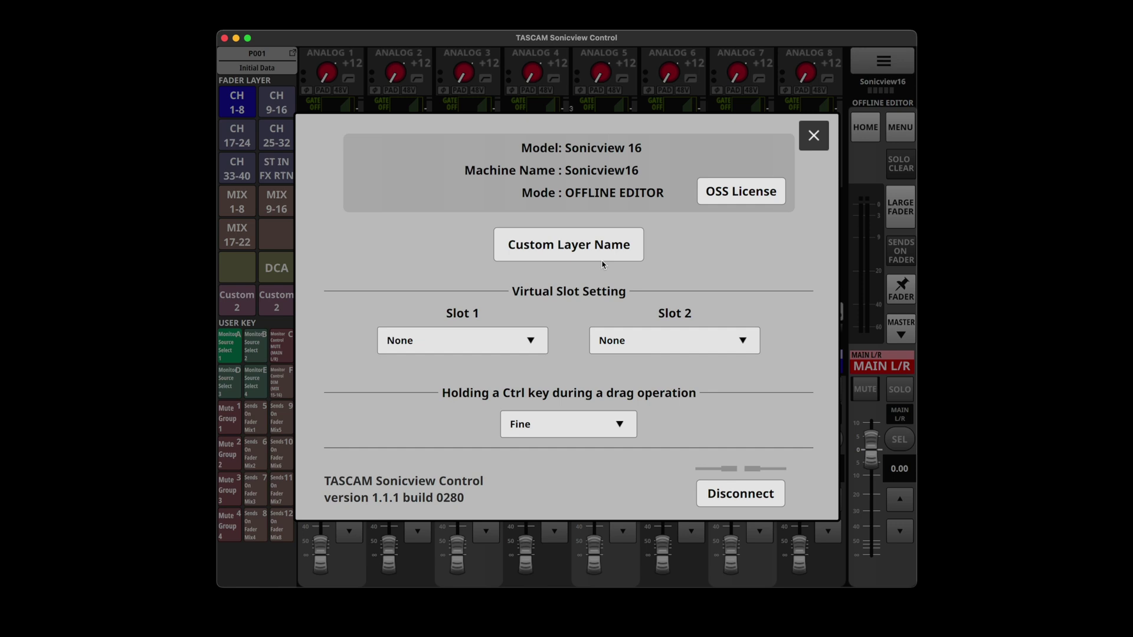
# Confirm the saved layer name, then set virtual Slots 1 and 2 to IF-DA64 (Dante)
pyautogui.click(599, 257)
pyautogui.click(778, 464)
pyautogui.click(539, 341)
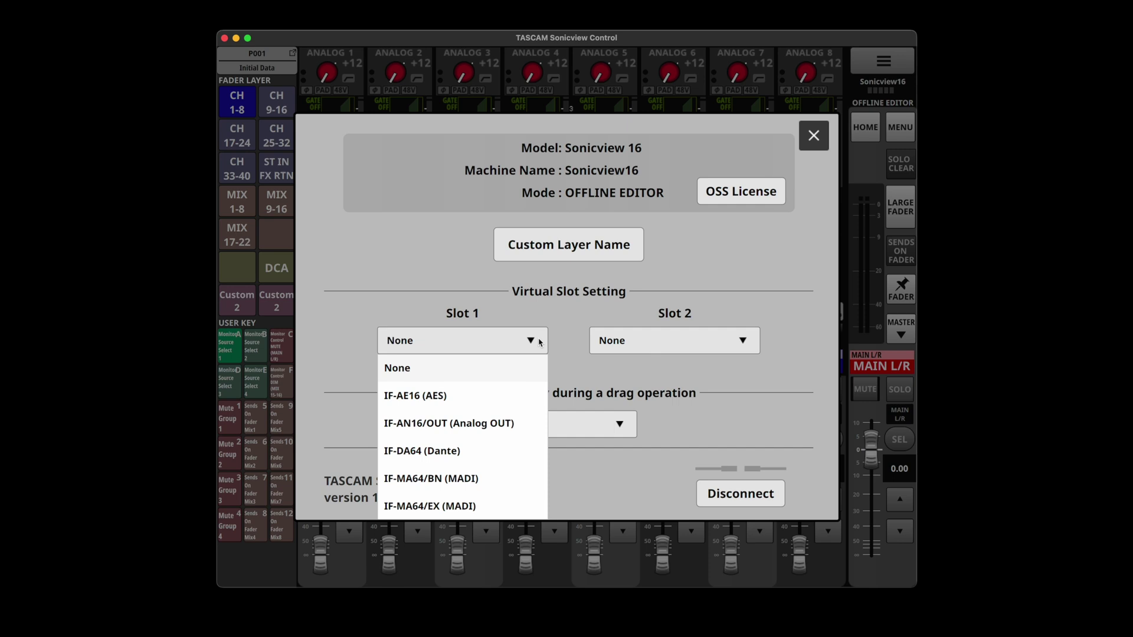
pyautogui.click(465, 459)
pyautogui.click(681, 353)
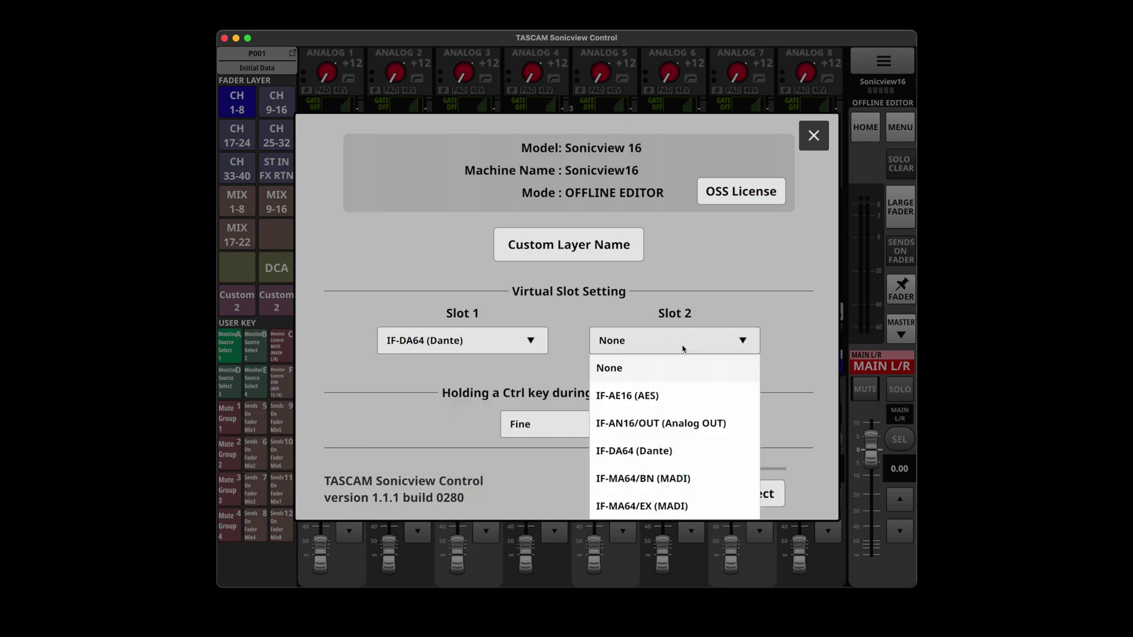
pyautogui.click(677, 458)
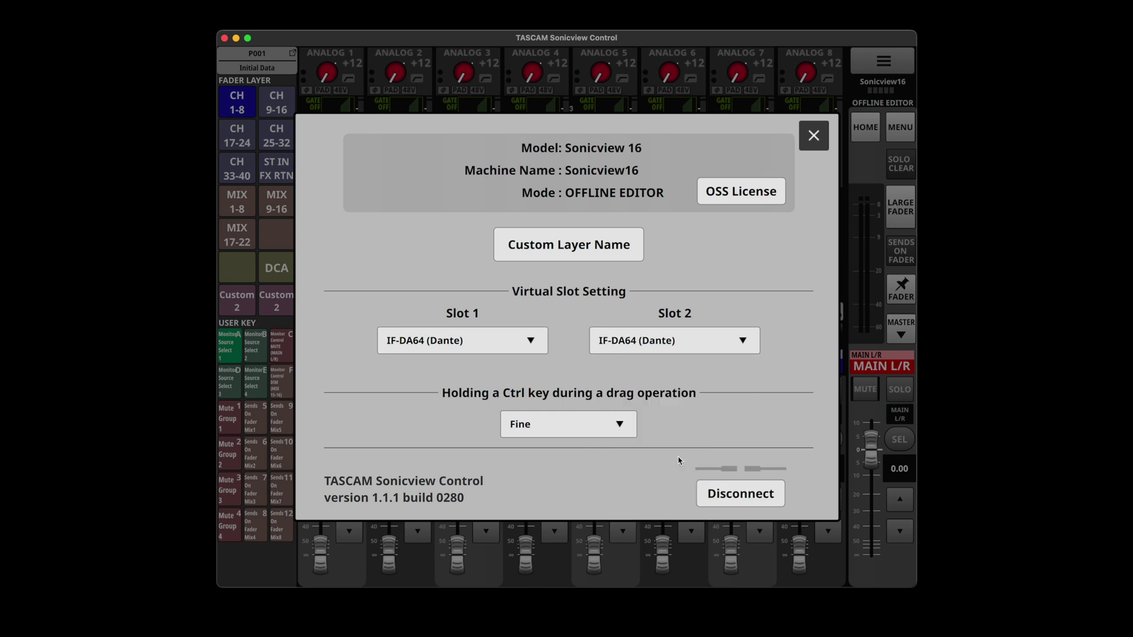
# Keep the Ctrl-drag resolution at Fine and cancel disconnecting from the mixer
pyautogui.click(627, 427)
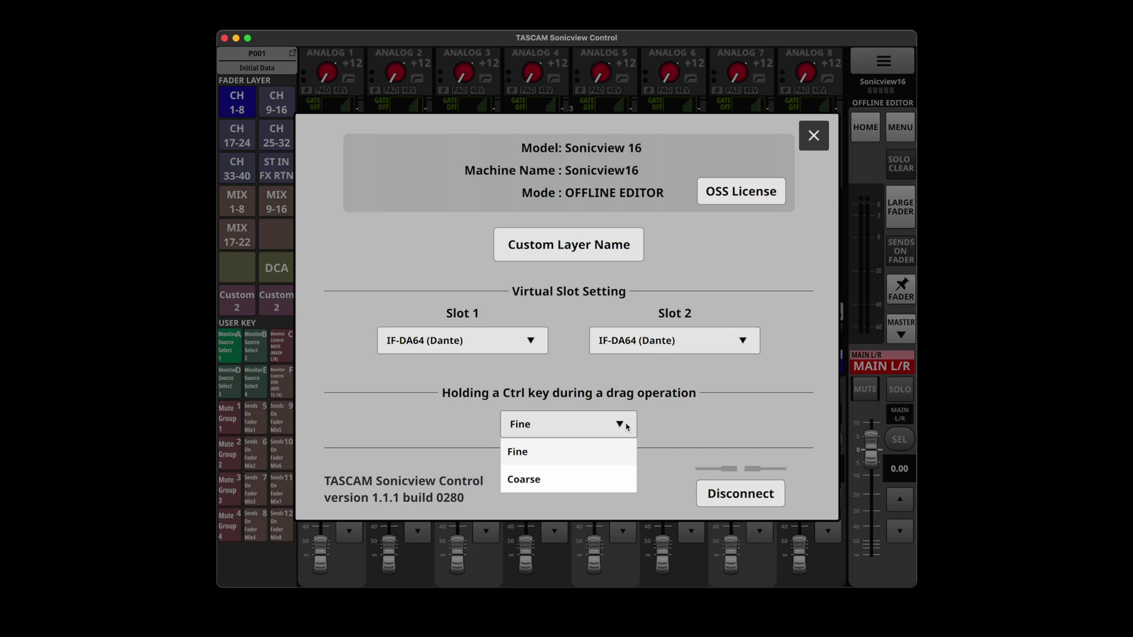
pyautogui.click(570, 455)
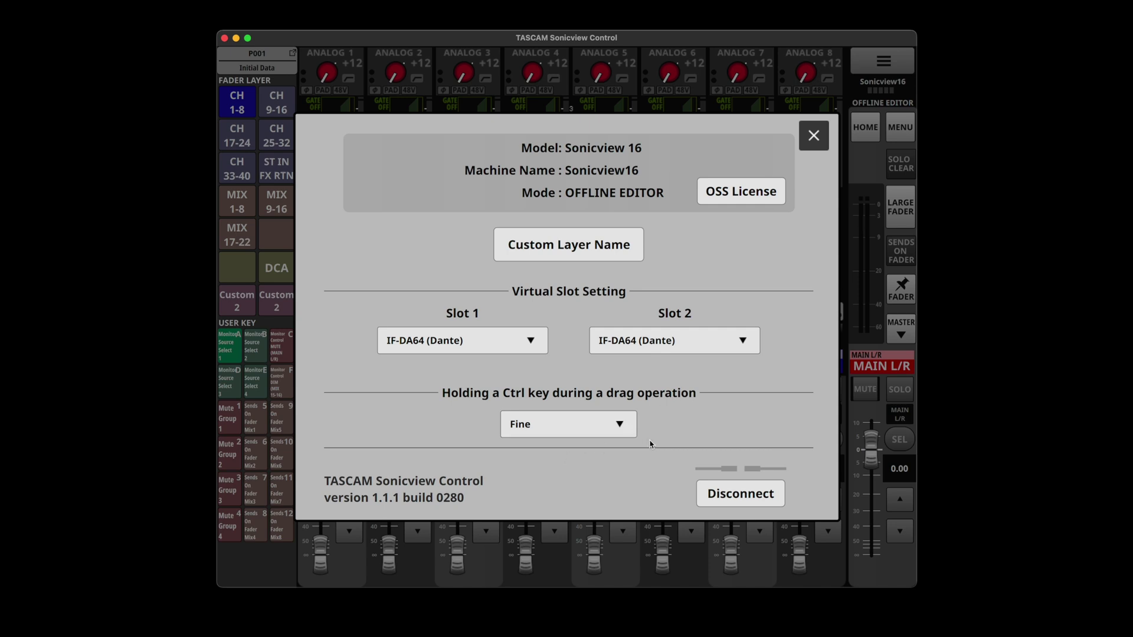
pyautogui.click(755, 500)
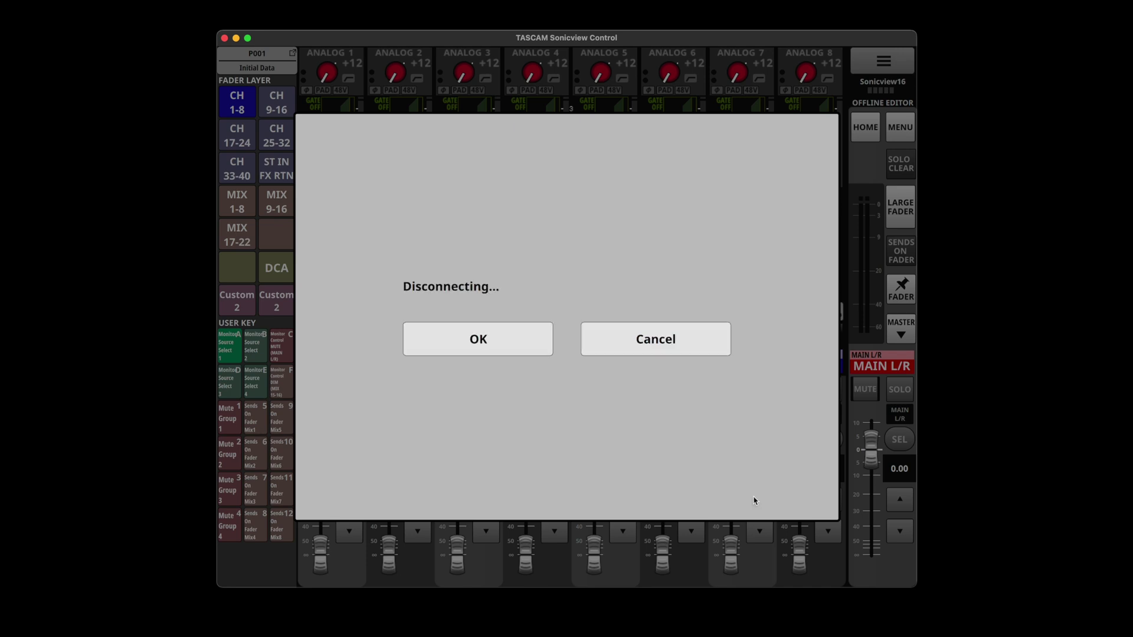
pyautogui.click(631, 333)
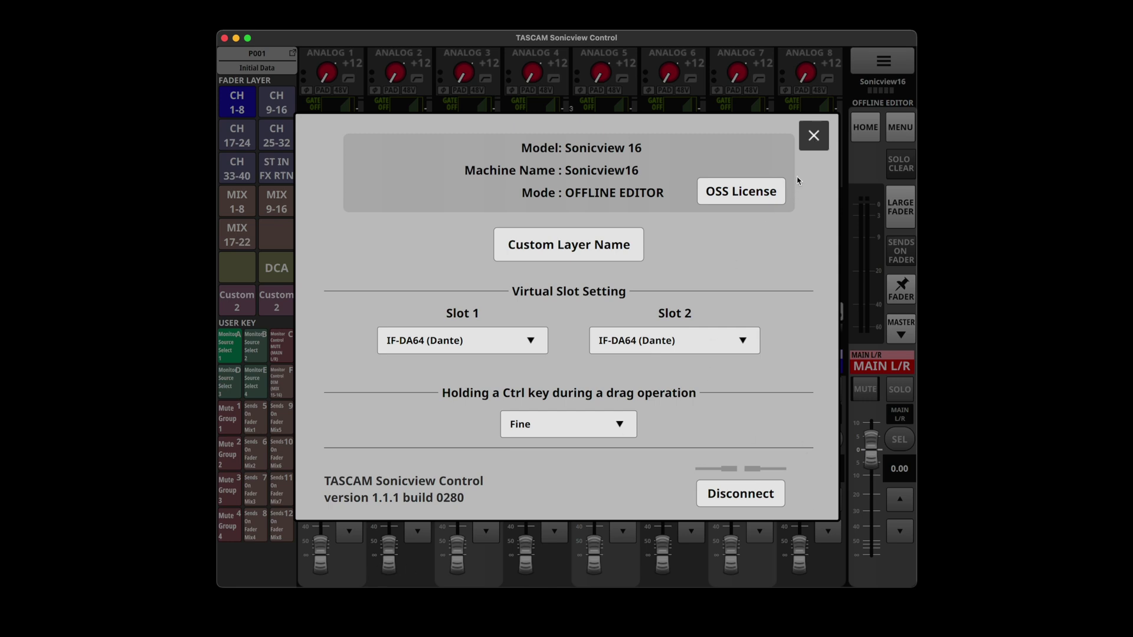
# Close the console settings panel and bring channels 1-8 back onto the faders
pyautogui.click(813, 136)
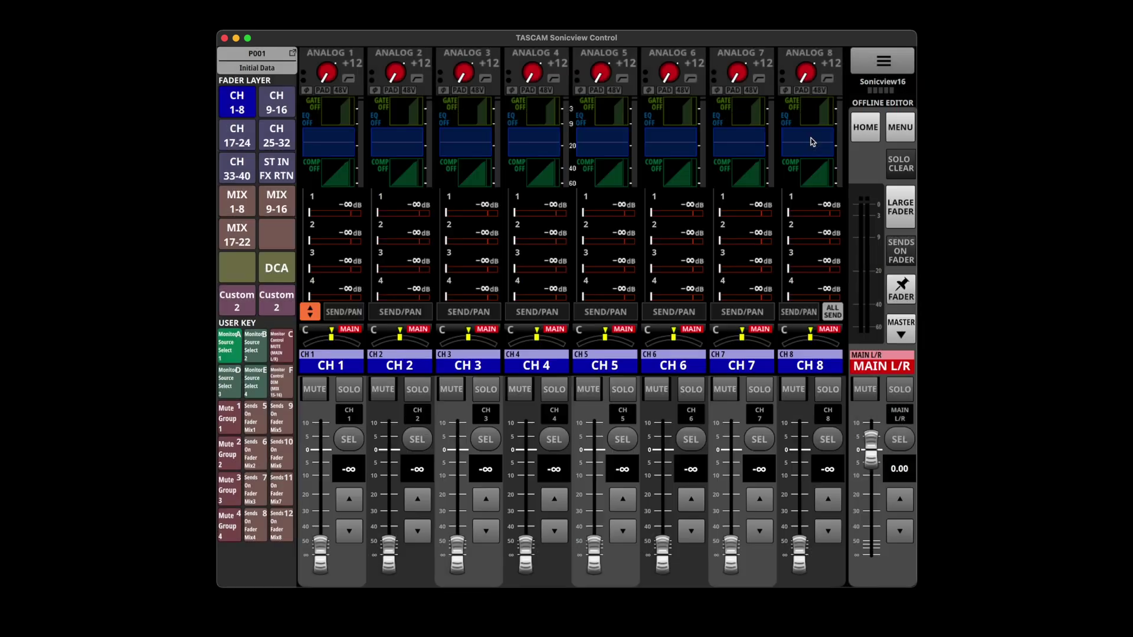
pyautogui.click(883, 62)
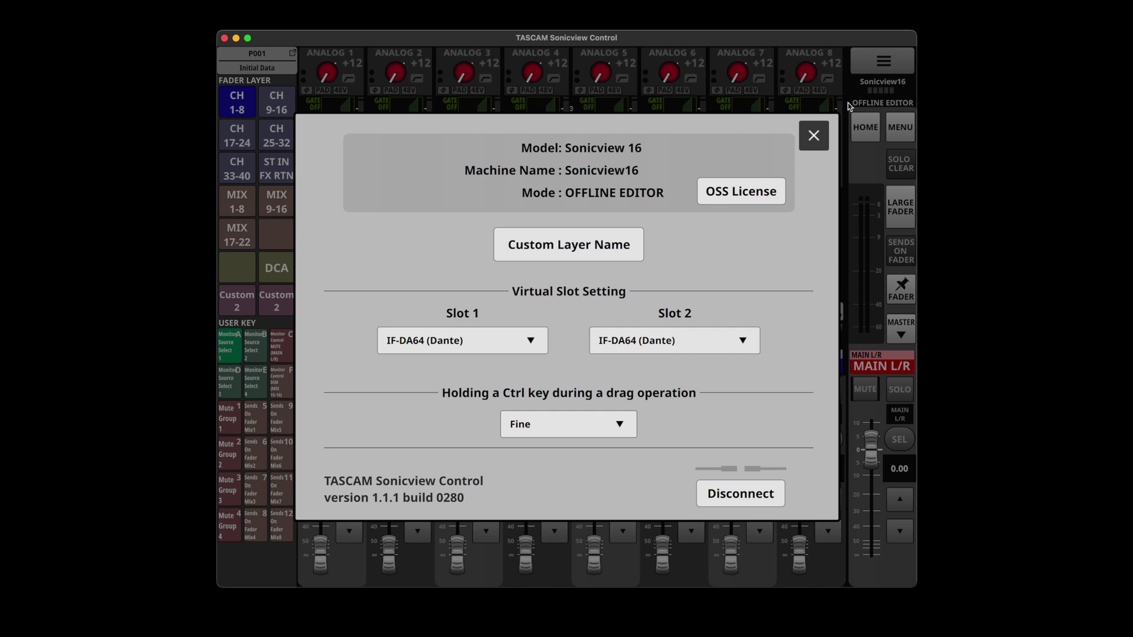
pyautogui.click(803, 147)
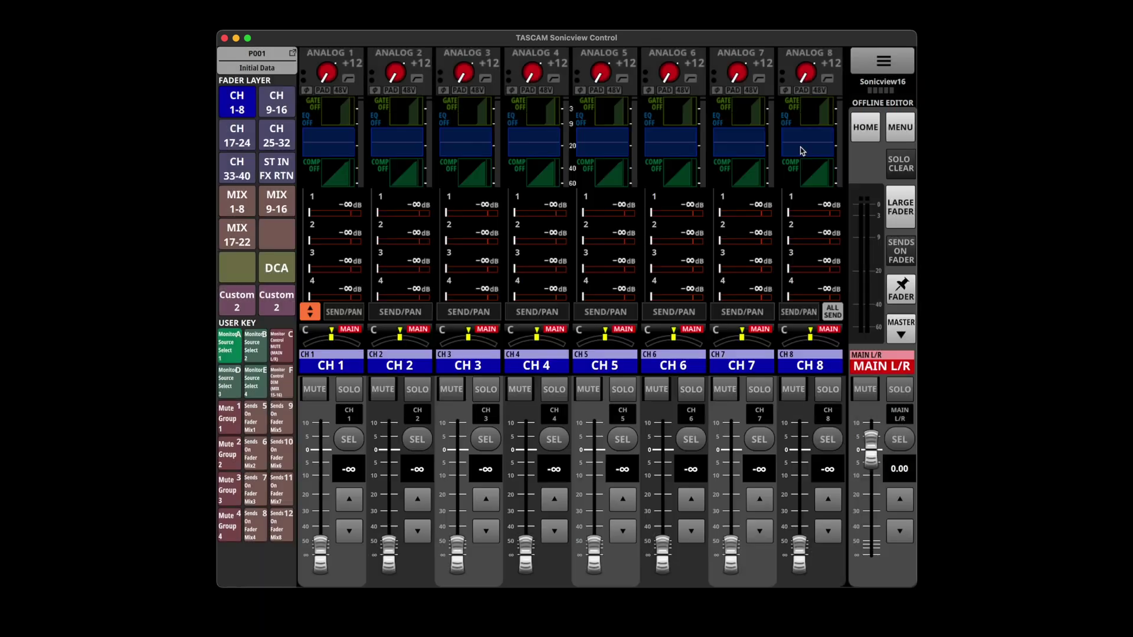
pyautogui.click(862, 128)
pyautogui.click(290, 137)
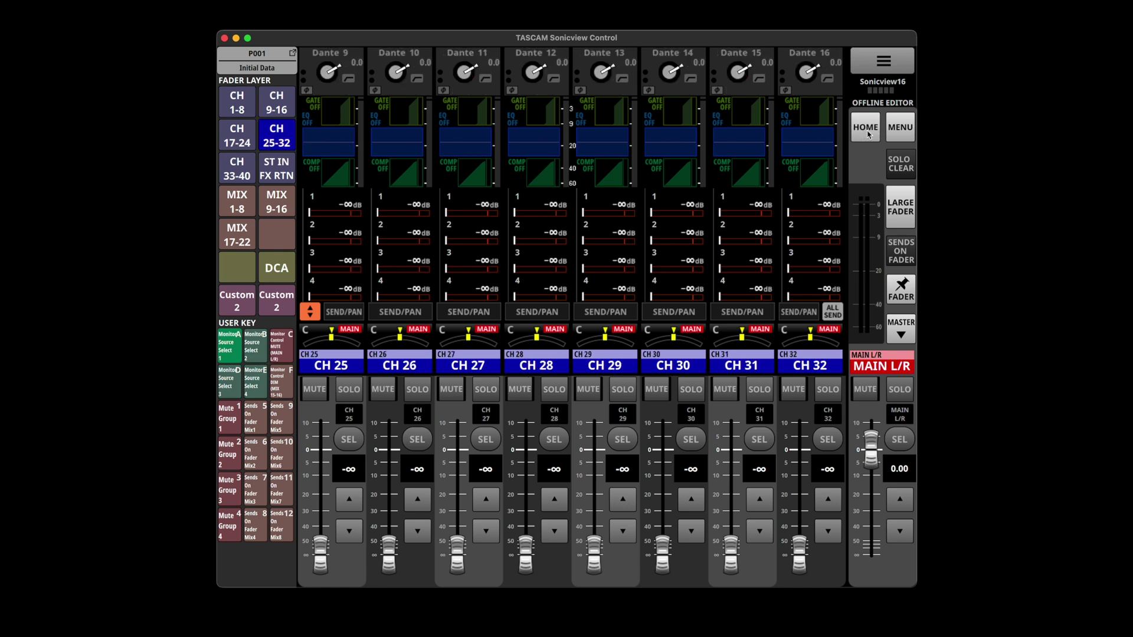
pyautogui.click(238, 108)
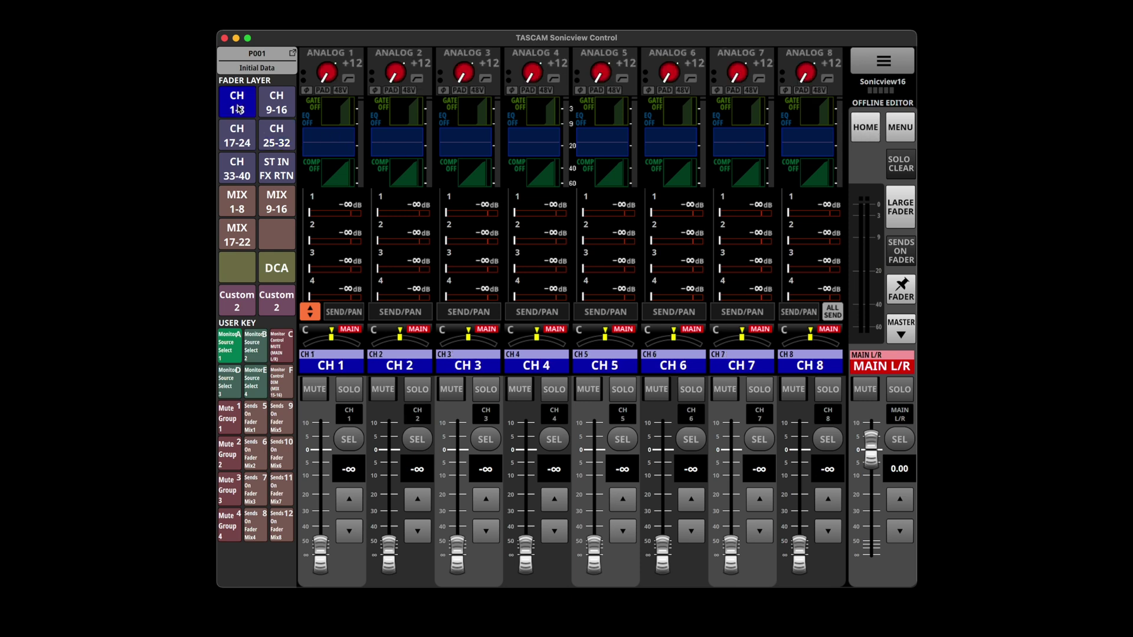
# Open MENU > Mixer Setup > Meter to show the OUTPUTS meters
pyautogui.click(891, 132)
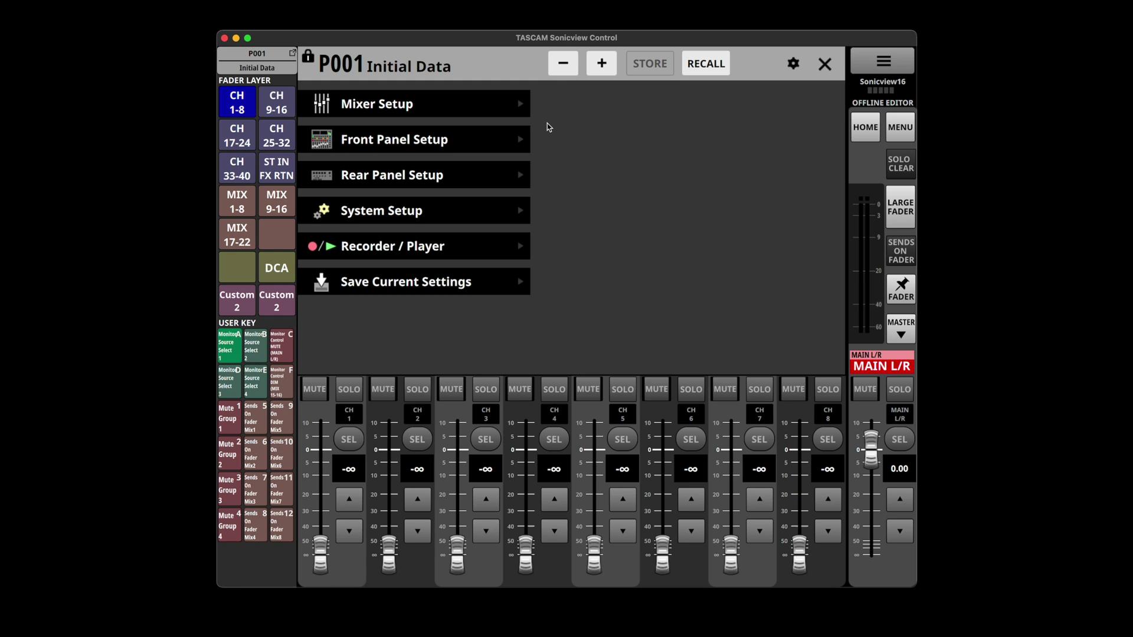
pyautogui.click(519, 104)
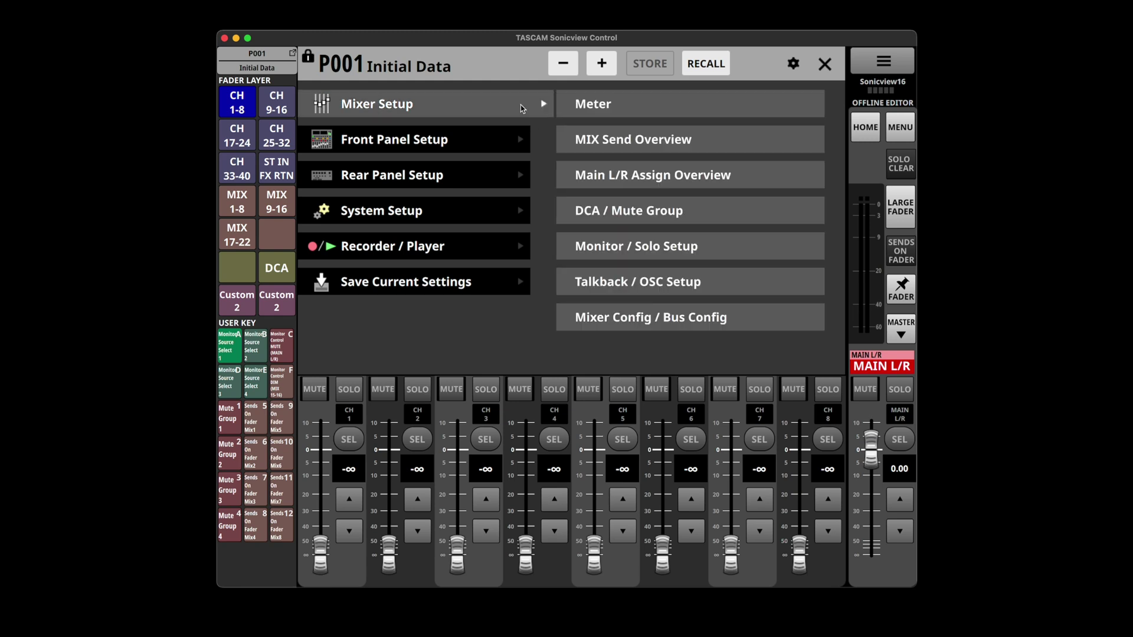
pyautogui.click(620, 112)
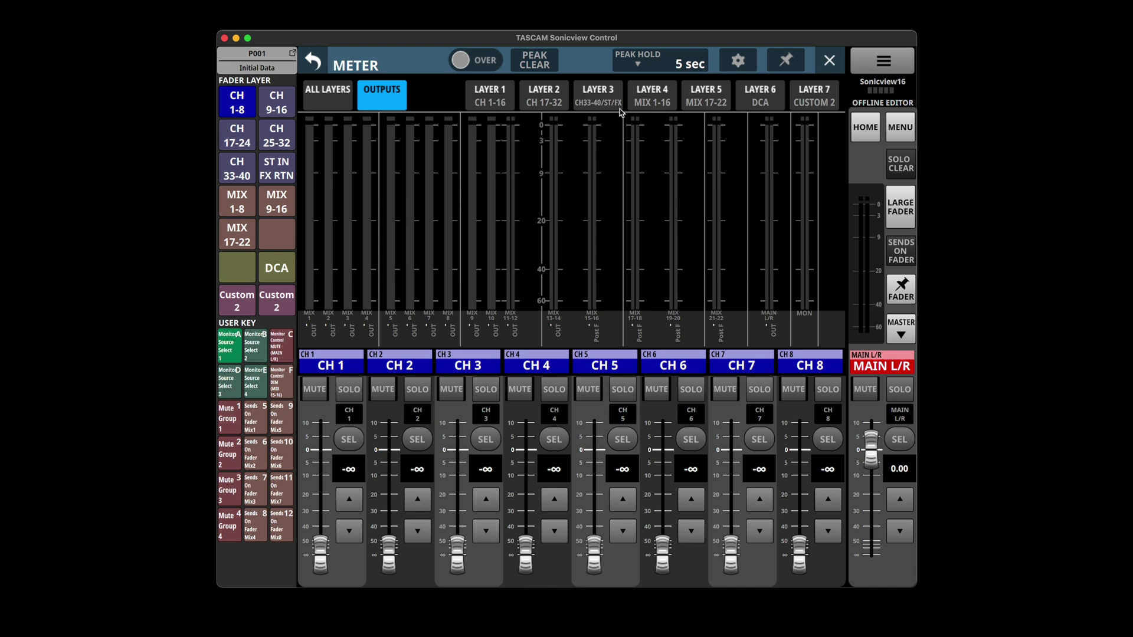
# Set the Meter Setup headroom to -18dBFS, then go back to the OUTPUTS meters
pyautogui.click(737, 61)
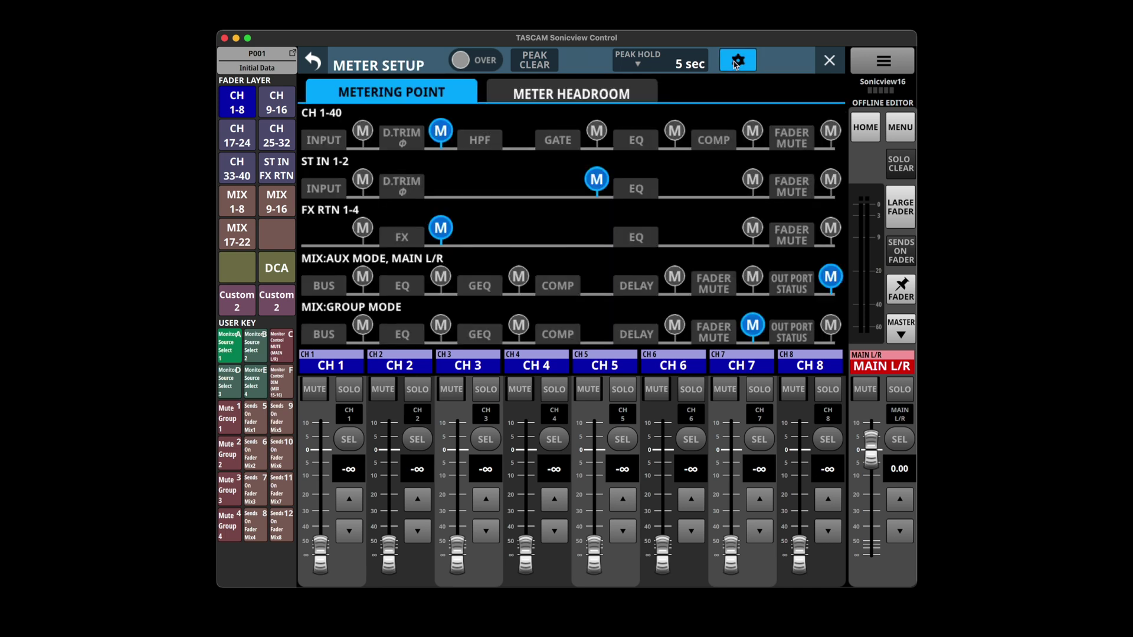
pyautogui.click(598, 93)
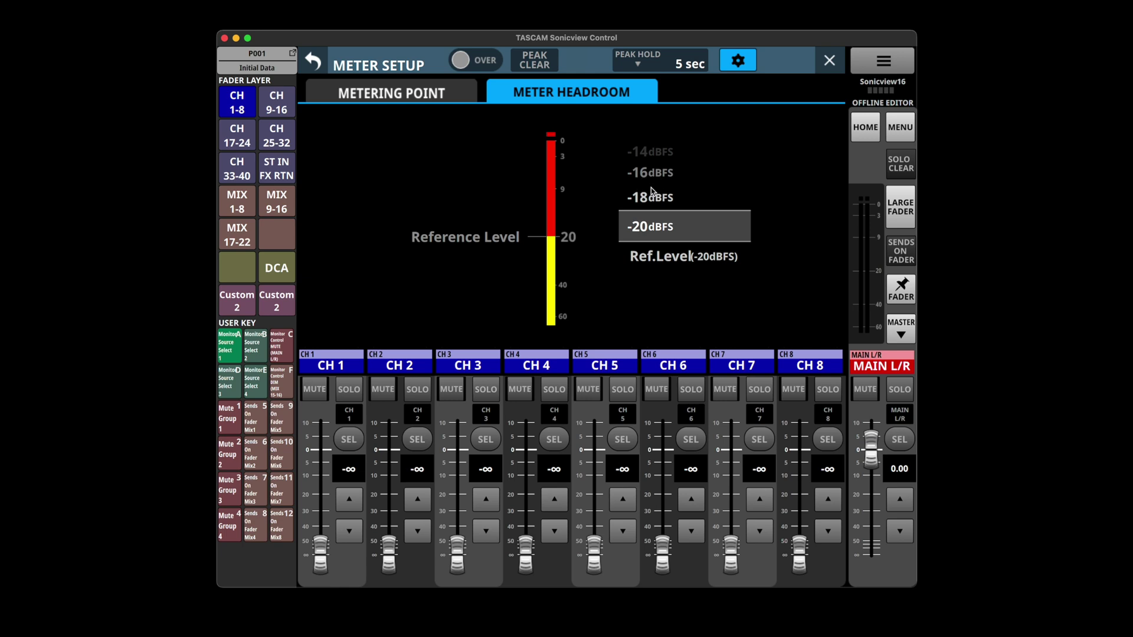
pyautogui.scroll(-1, 650, 188)
pyautogui.scroll(5, 650, 188)
pyautogui.scroll(-5, 650, 187)
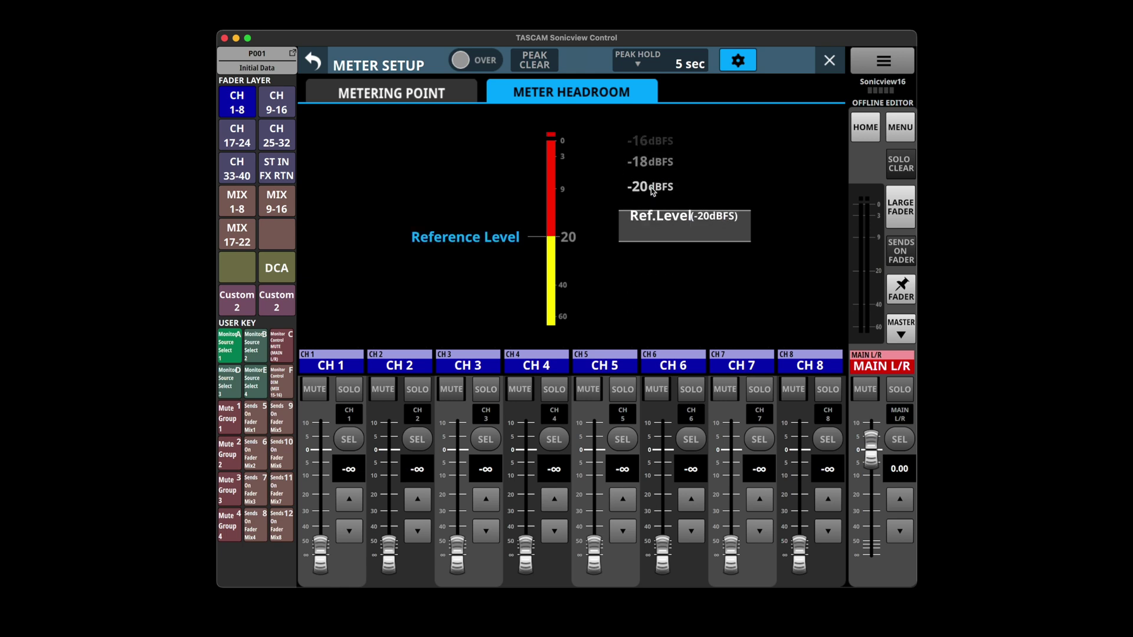
pyautogui.scroll(2, 646, 182)
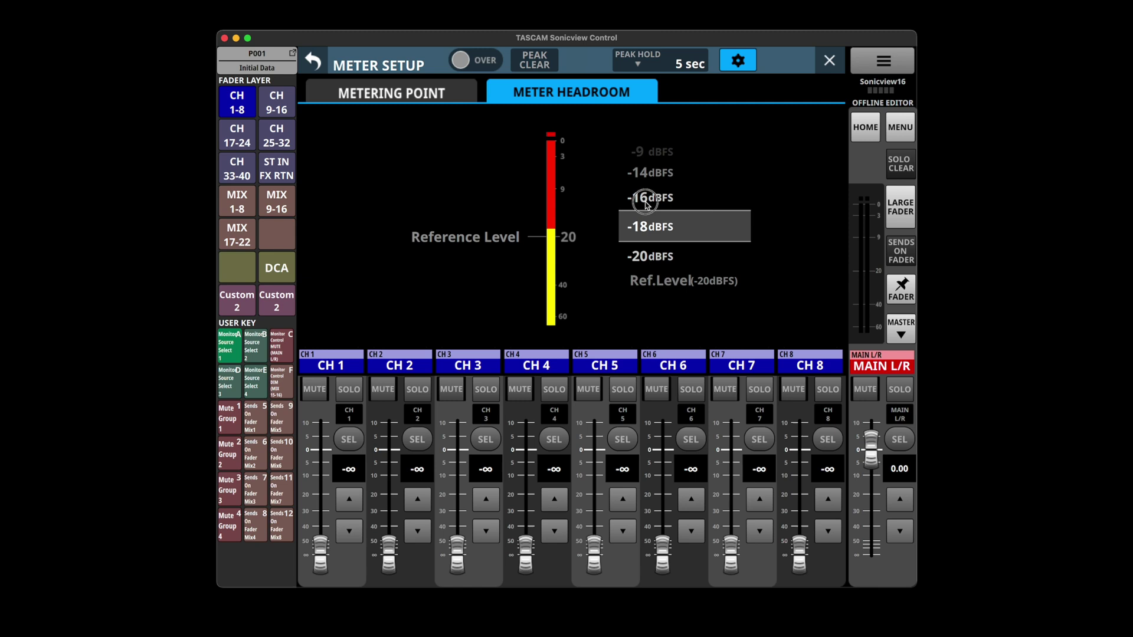
pyautogui.click(416, 92)
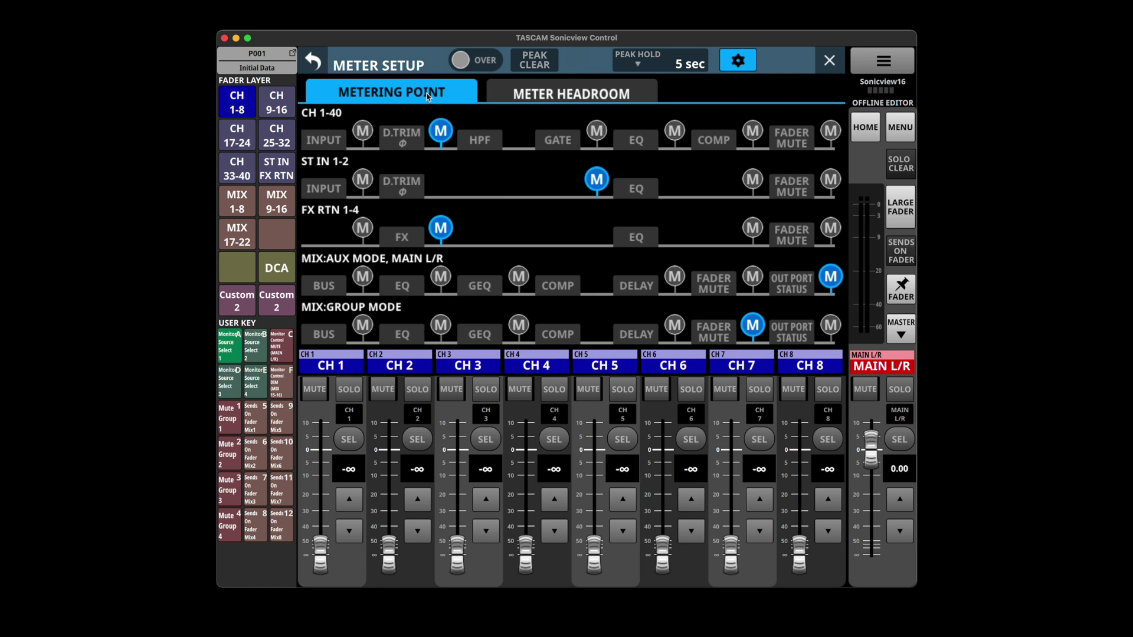
pyautogui.click(313, 61)
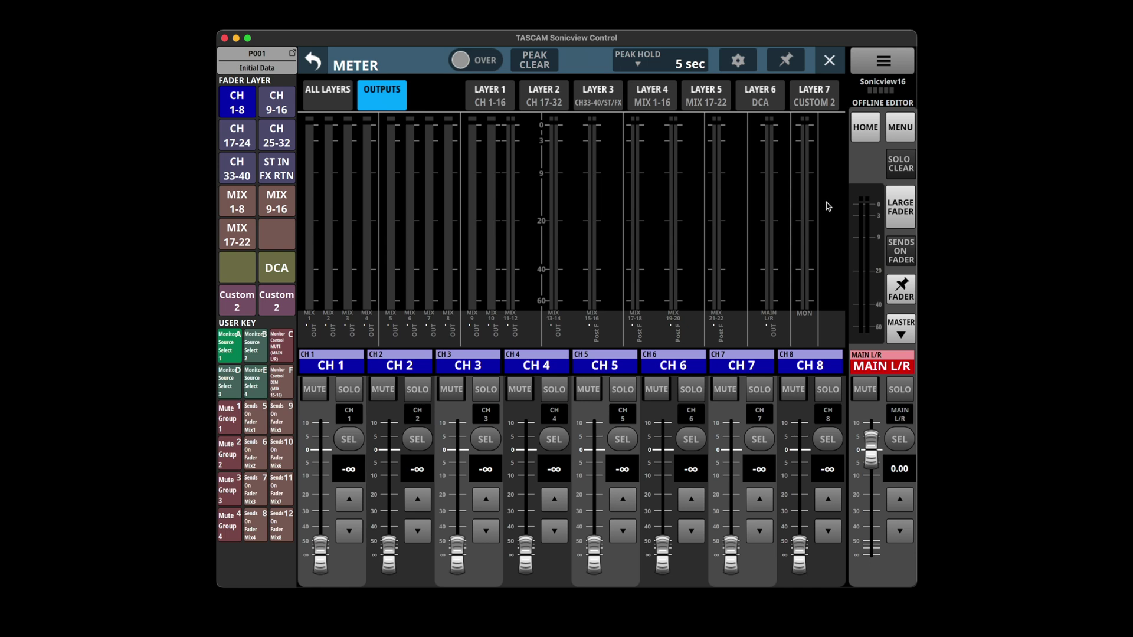
# Return to the home strips and collapse, then re-expand, the MAIN L/R master strip
pyautogui.click(872, 136)
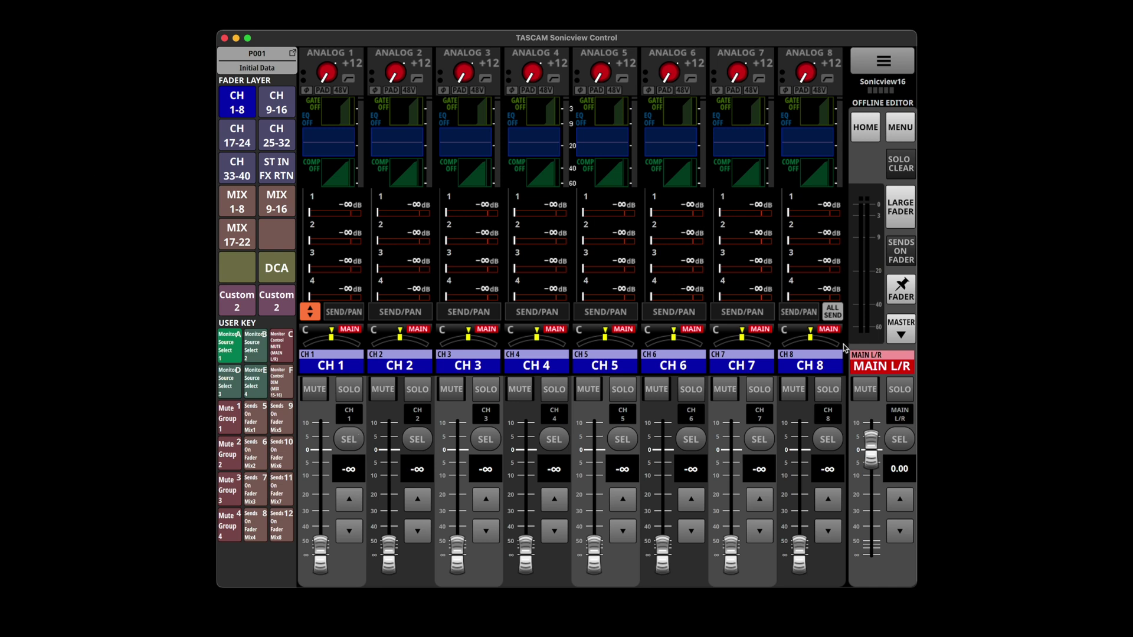
pyautogui.click(897, 331)
pyautogui.click(863, 502)
# Reopen the meter screen, compare the ALL LAYERS and OUTPUTS tabs, then go home
pyautogui.click(898, 126)
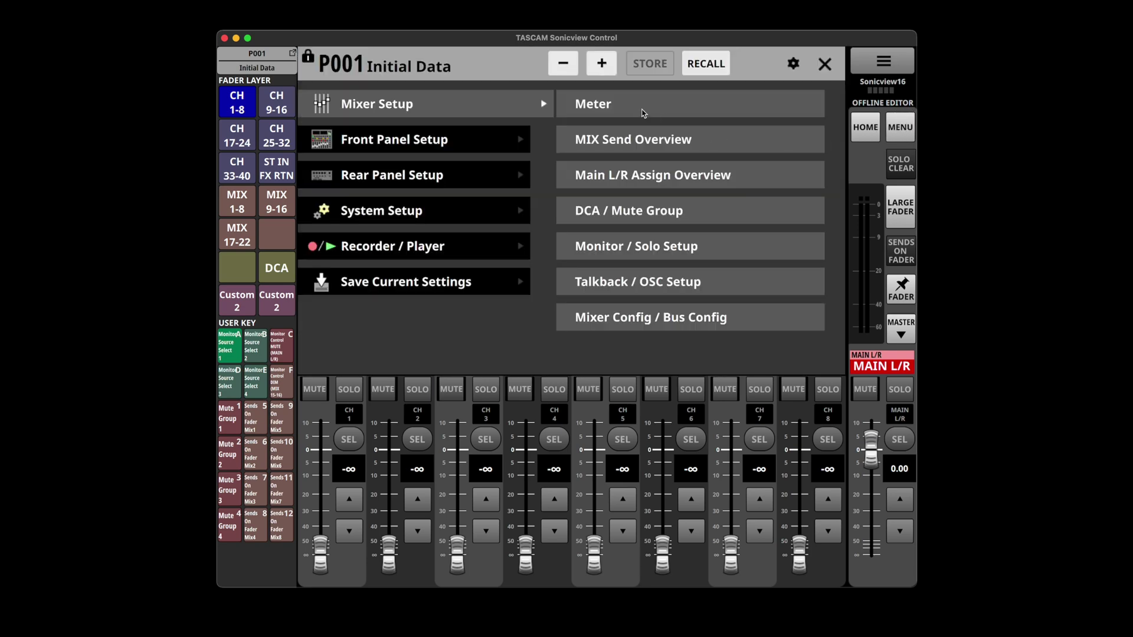
pyautogui.click(603, 102)
pyautogui.click(329, 96)
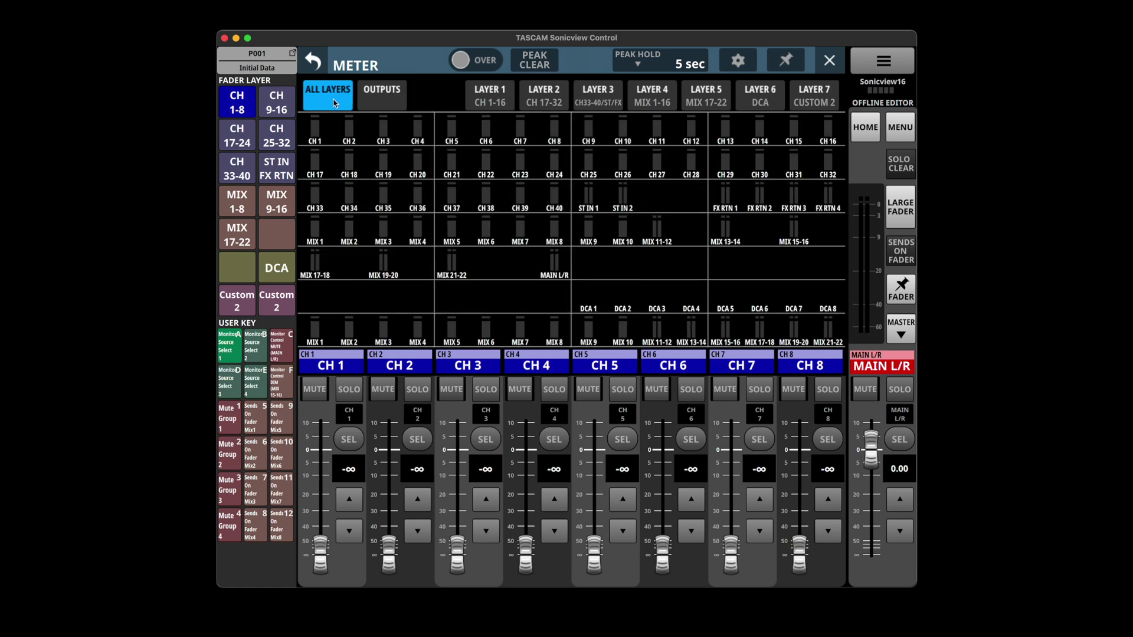
pyautogui.click(379, 99)
pyautogui.click(330, 96)
pyautogui.click(866, 127)
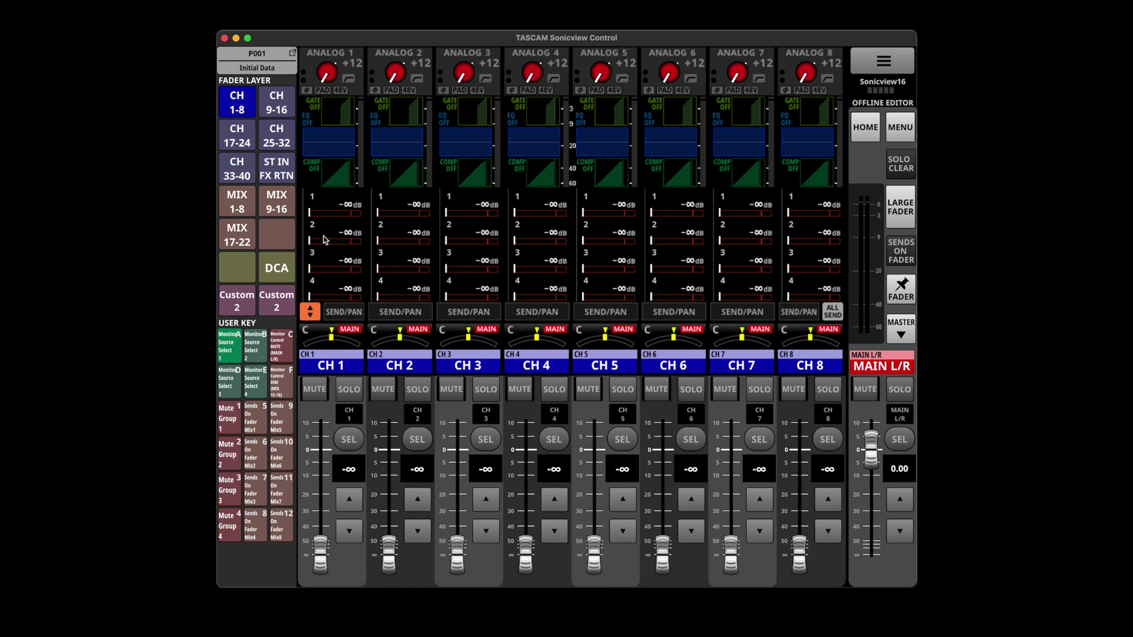
pyautogui.click(237, 202)
pyautogui.click(274, 201)
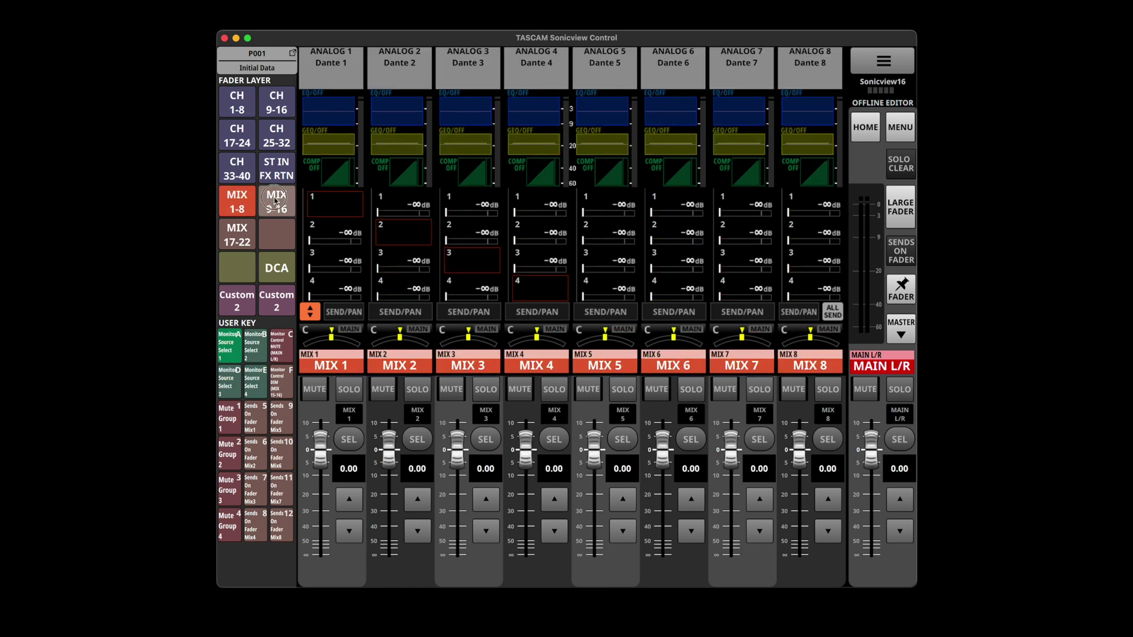
pyautogui.click(238, 237)
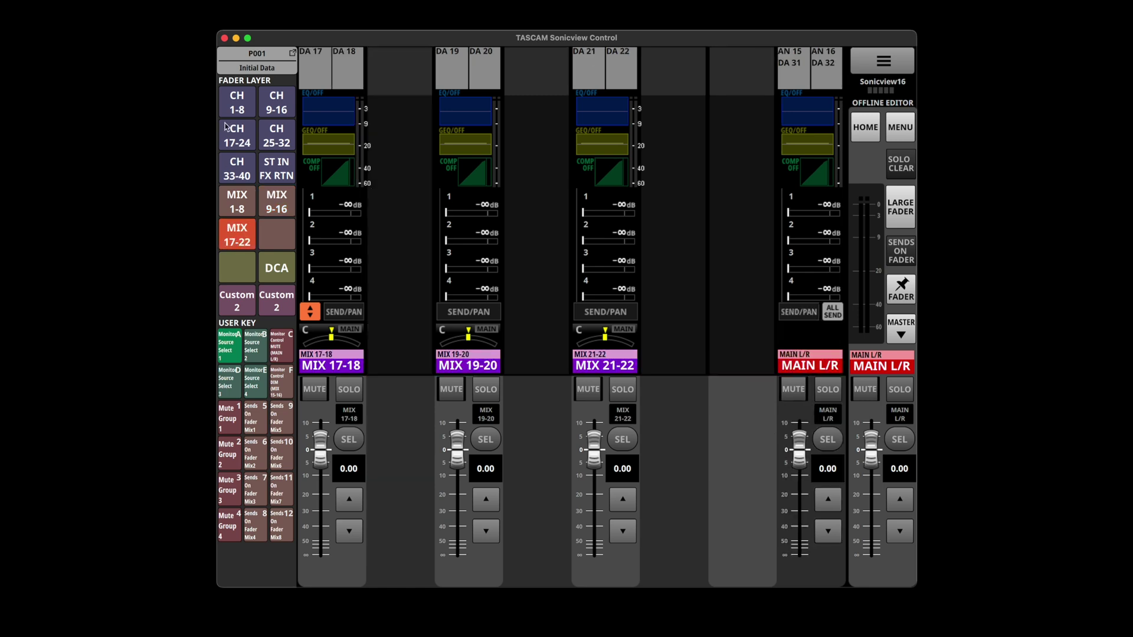
pyautogui.click(237, 108)
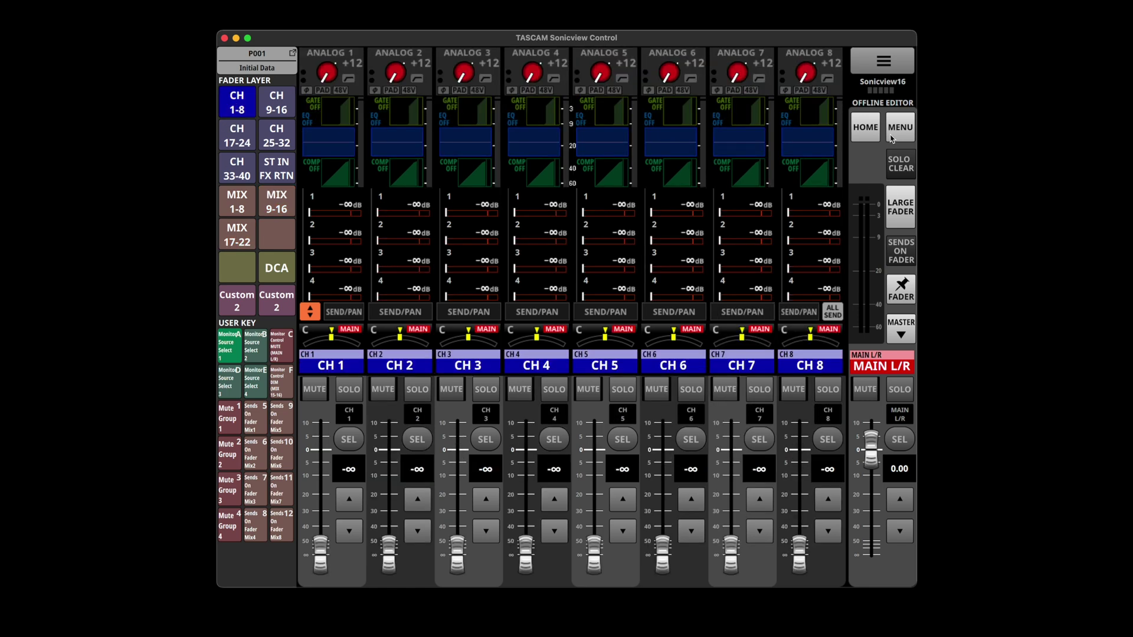
pyautogui.click(901, 191)
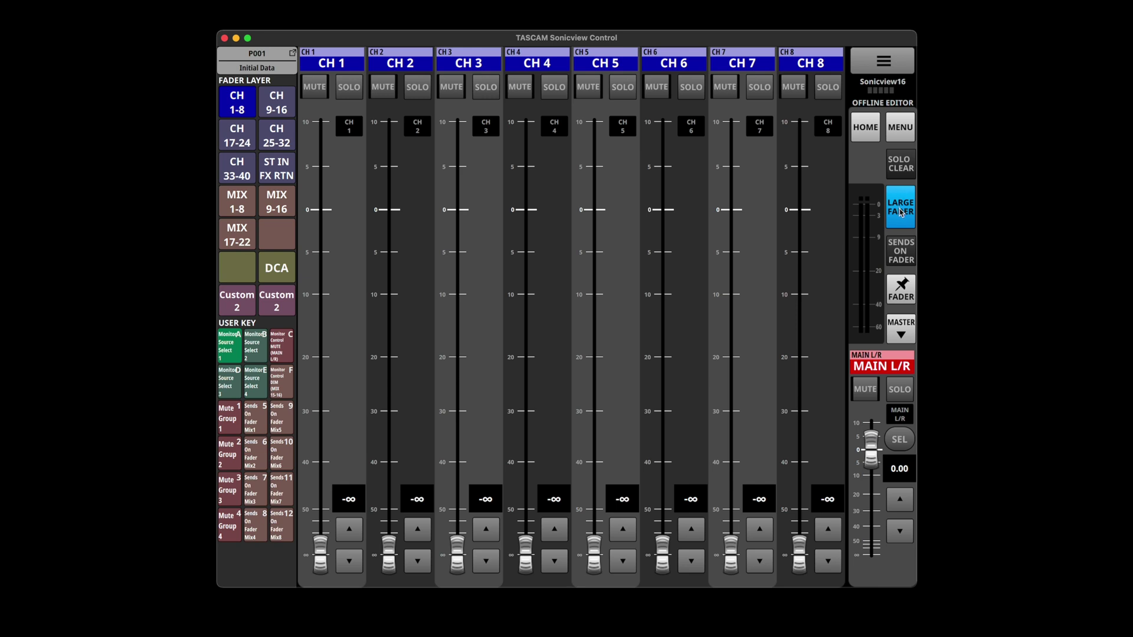
pyautogui.click(901, 213)
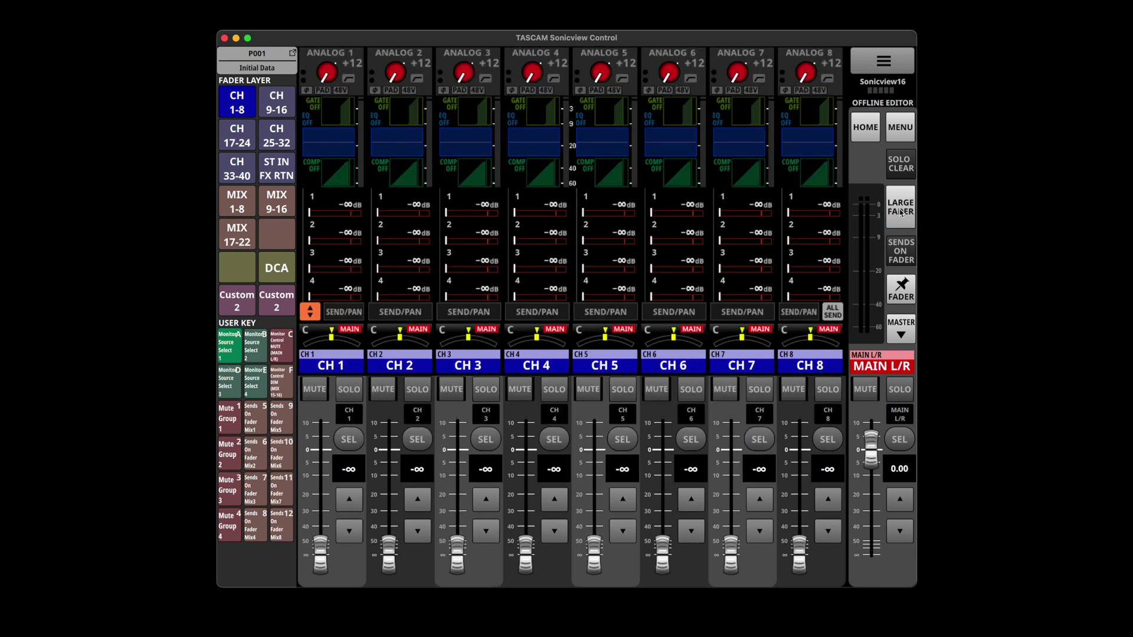
# Toggle SENDS ON FADER mode on and off twice
pyautogui.click(907, 252)
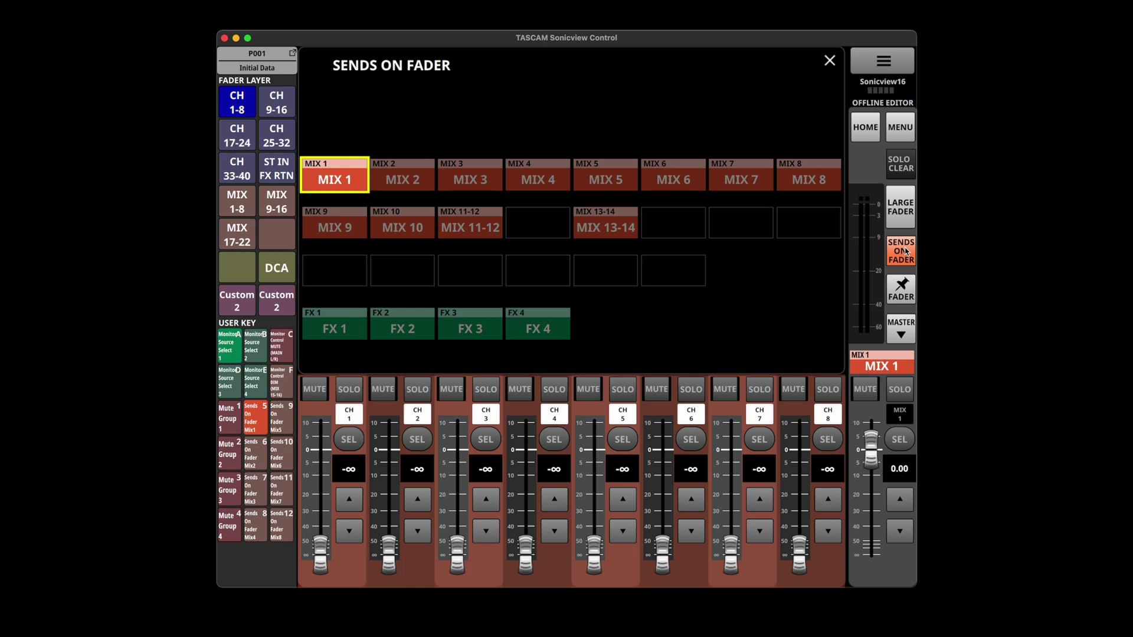
pyautogui.click(907, 252)
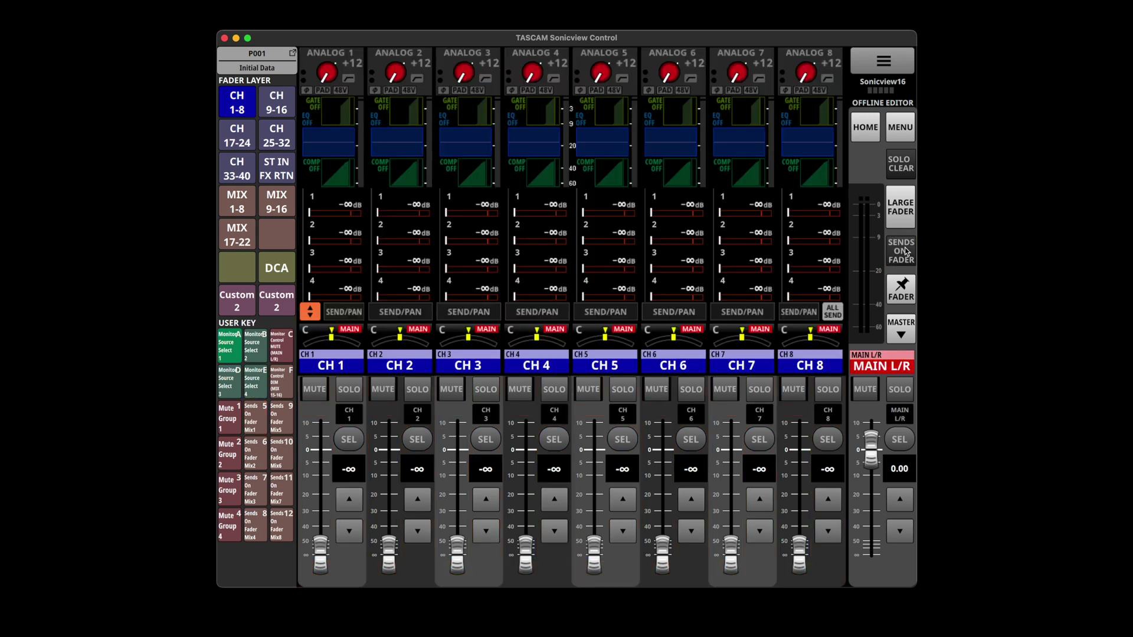
pyautogui.click(907, 252)
pyautogui.click(906, 252)
# Put MIX 1, then MIX 5, then MIX 1 sends on the faders, then restore the channel strips
pyautogui.click(253, 417)
pyautogui.click(270, 419)
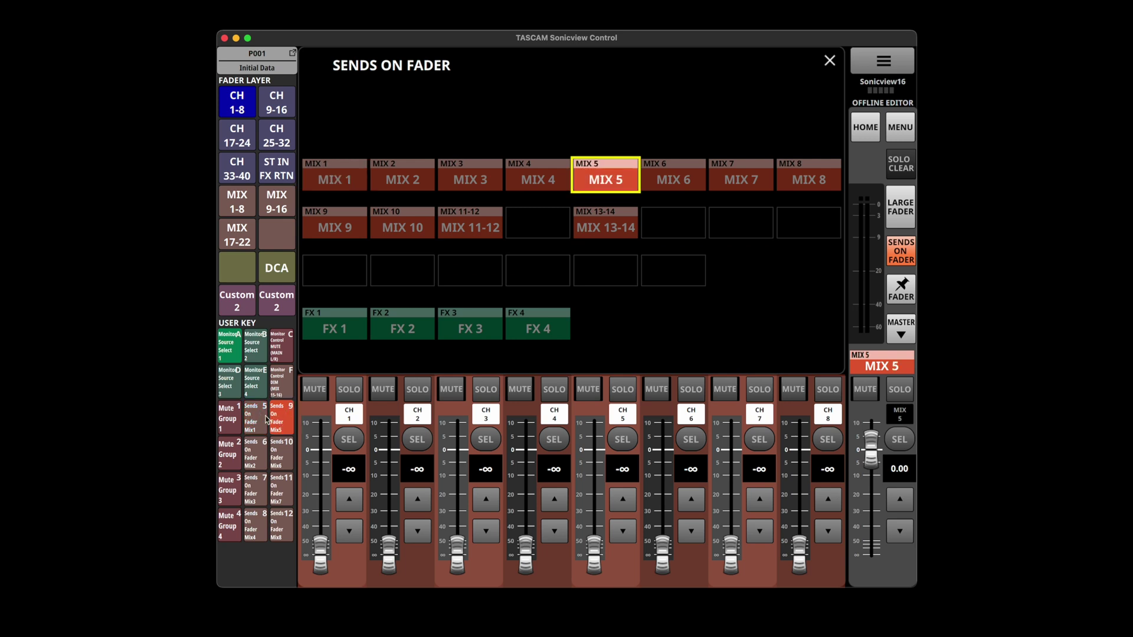
pyautogui.click(262, 420)
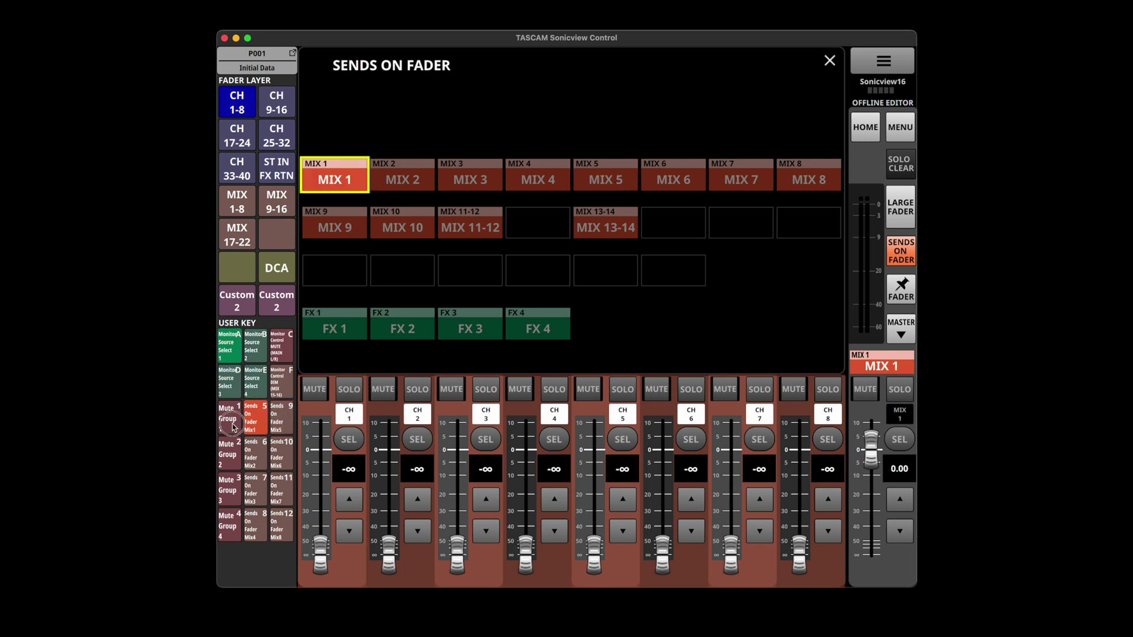
pyautogui.click(254, 424)
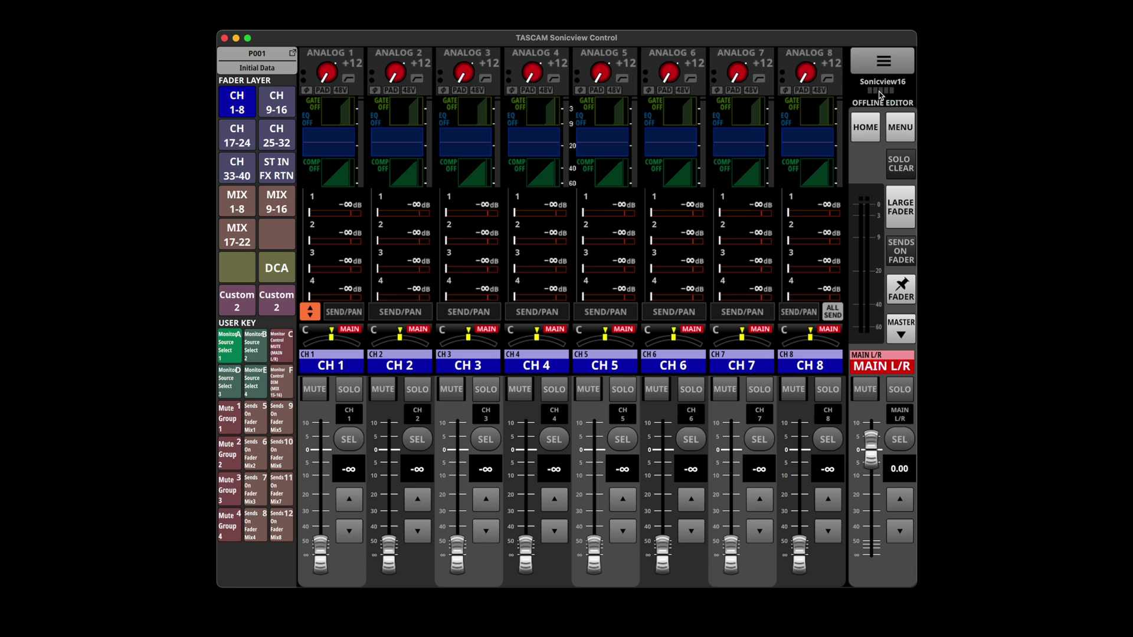
# Bring up the MIX 1 Send Overview from the Mixer Setup menu
pyautogui.click(900, 127)
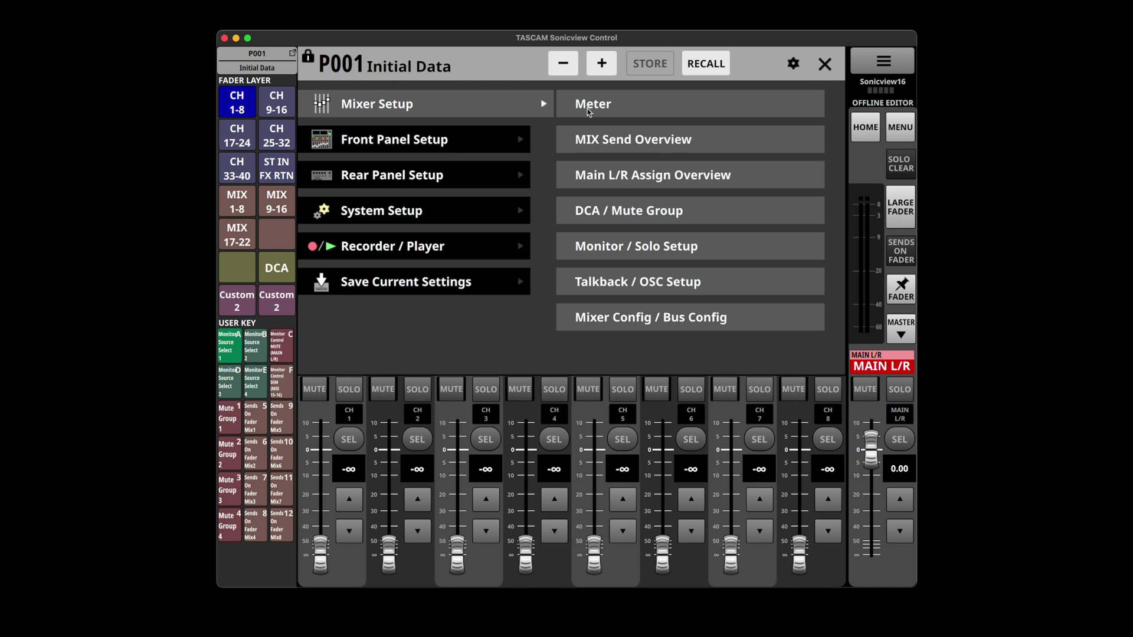
pyautogui.click(508, 141)
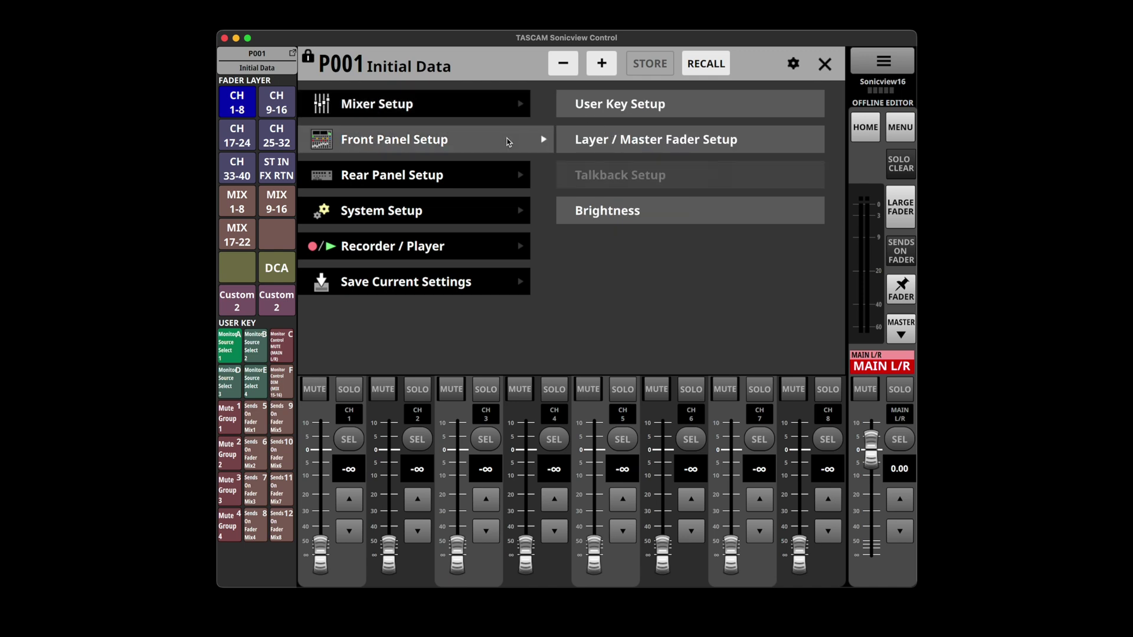
pyautogui.click(511, 107)
pyautogui.click(603, 134)
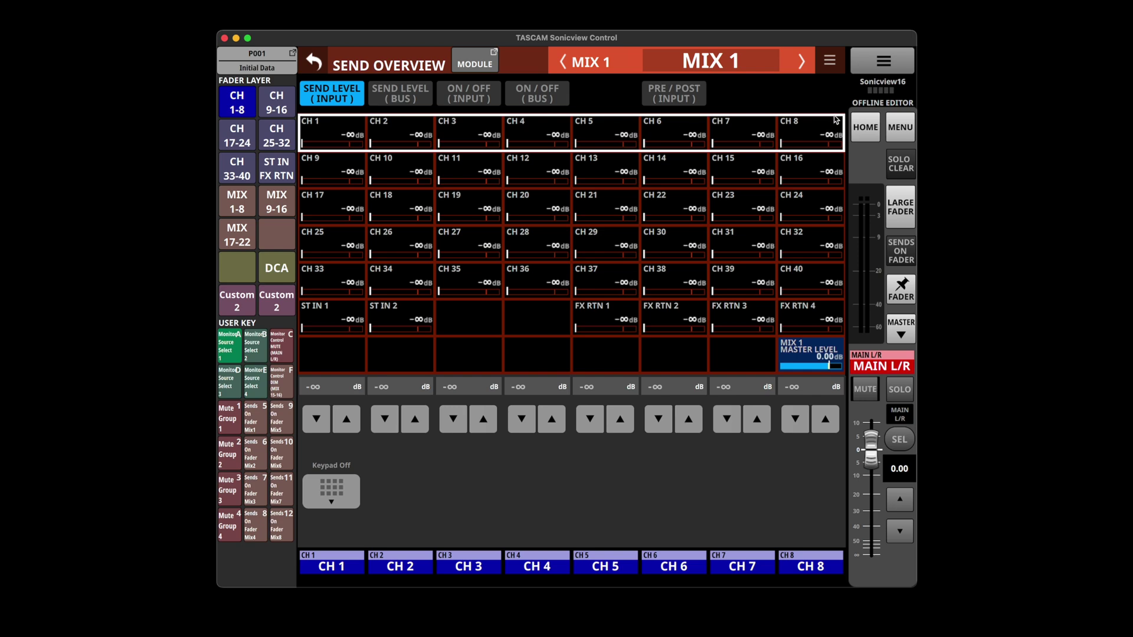
# View the all-layer meters and the MIX Send Overview again, ending on the Mixer Setup menu
pyautogui.click(900, 127)
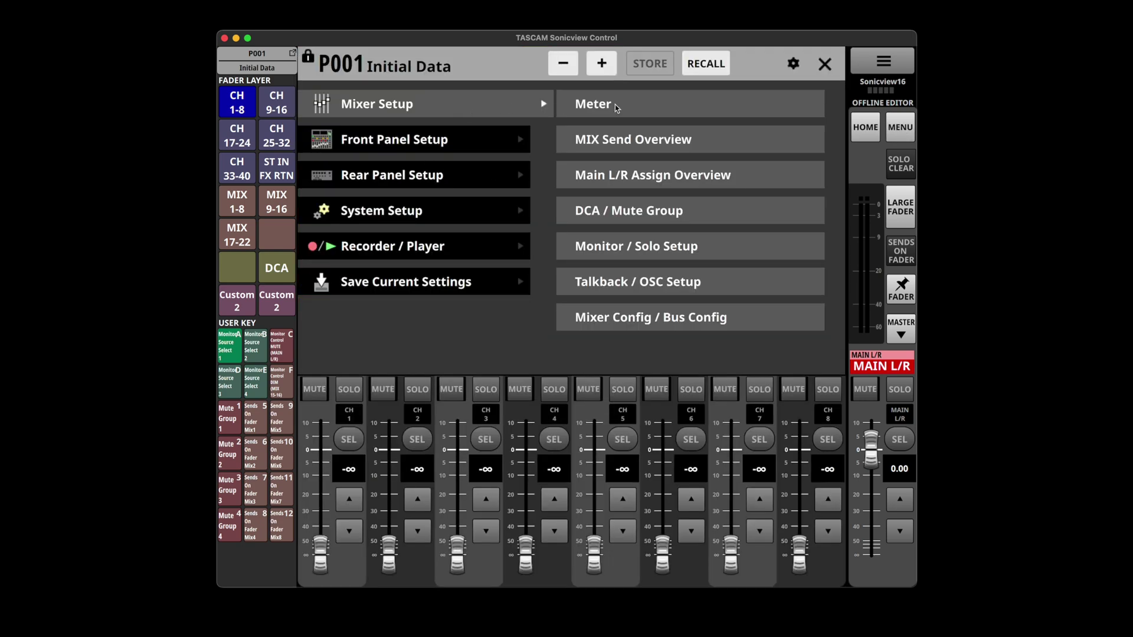
pyautogui.click(614, 104)
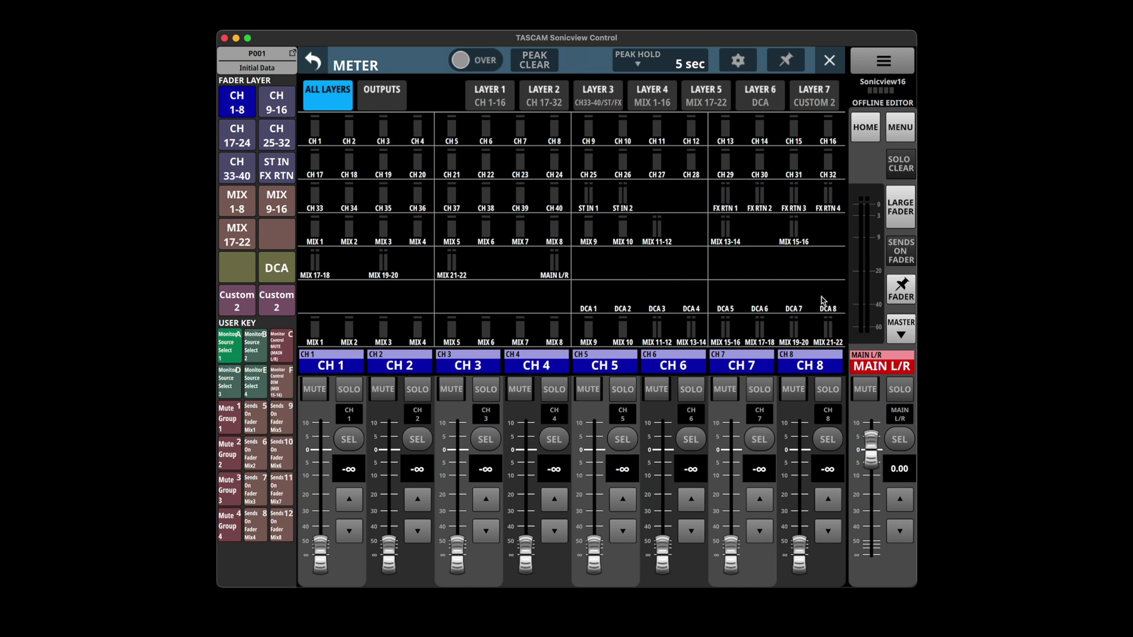
pyautogui.click(900, 137)
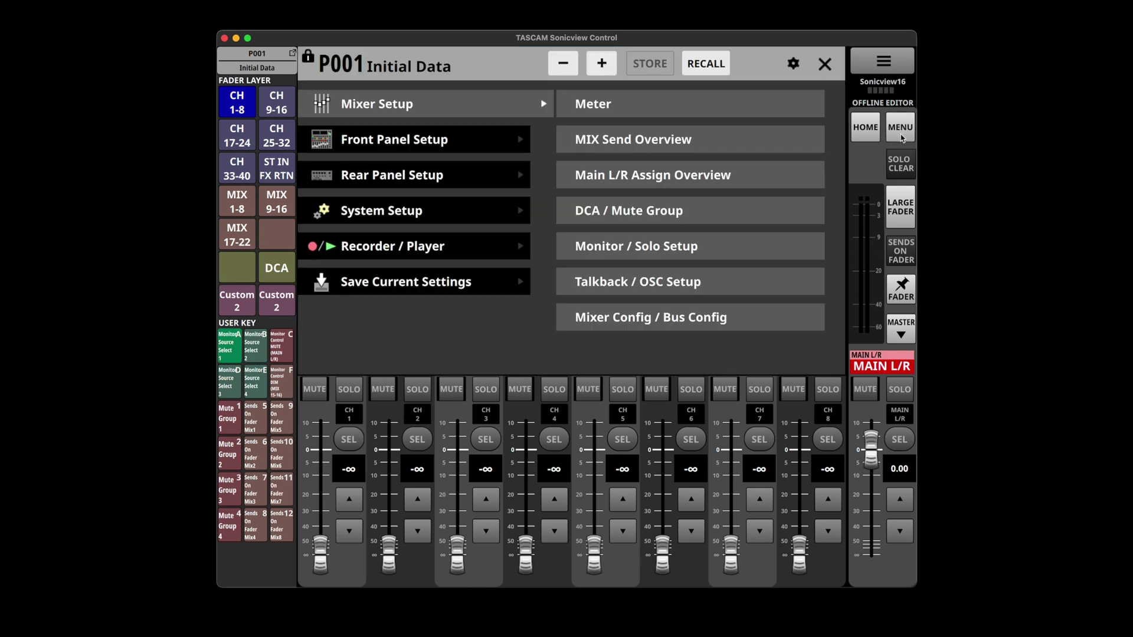
pyautogui.click(642, 141)
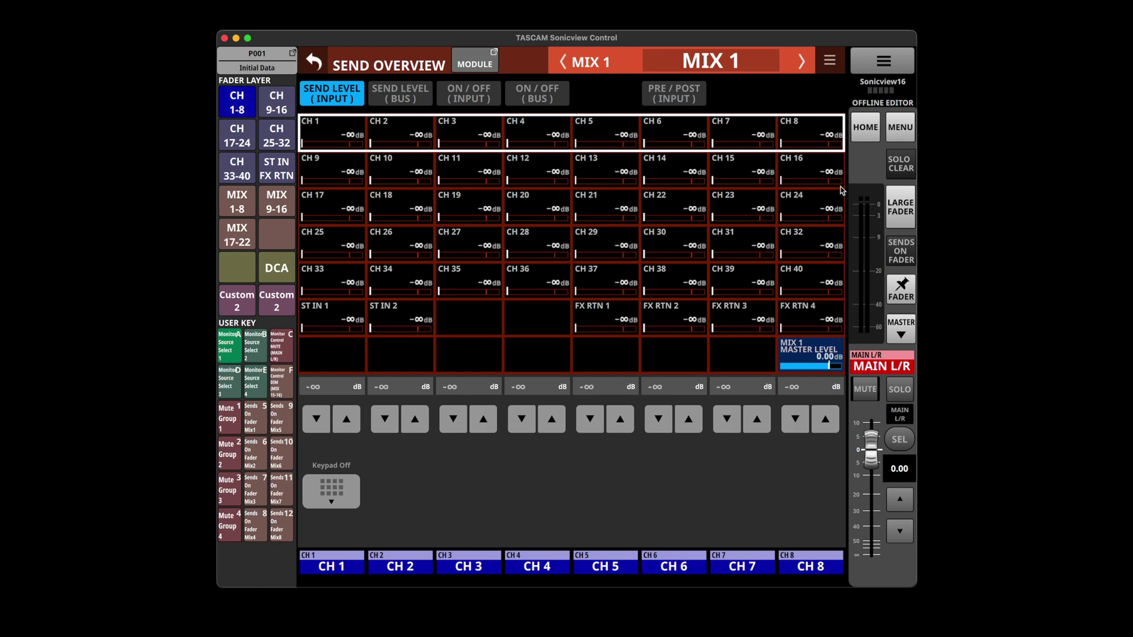
pyautogui.click(899, 127)
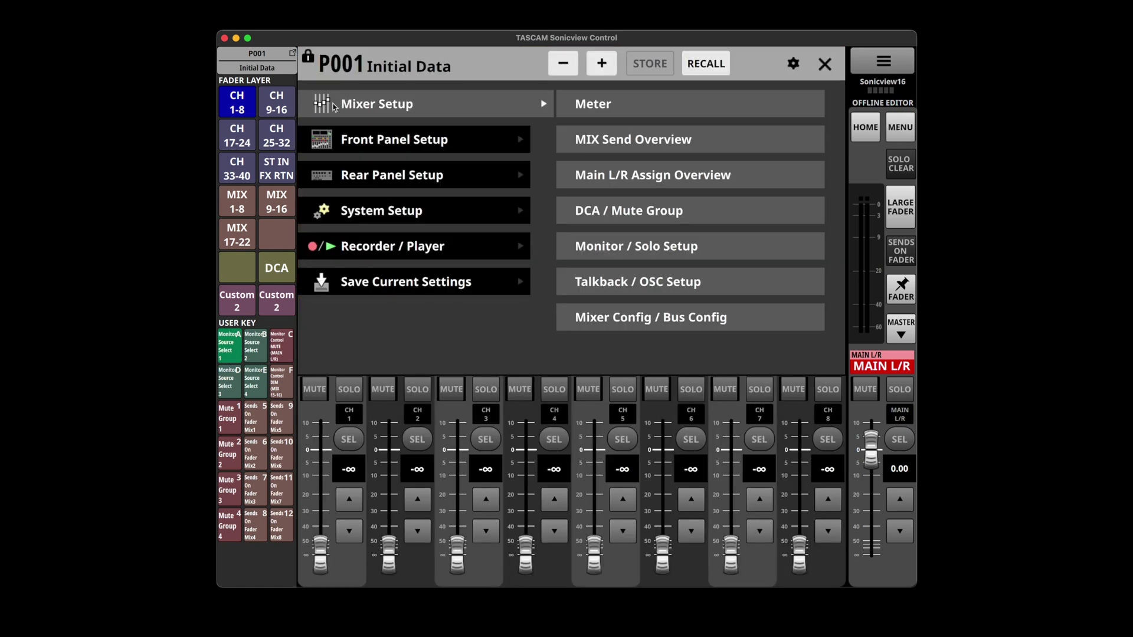
pyautogui.click(605, 289)
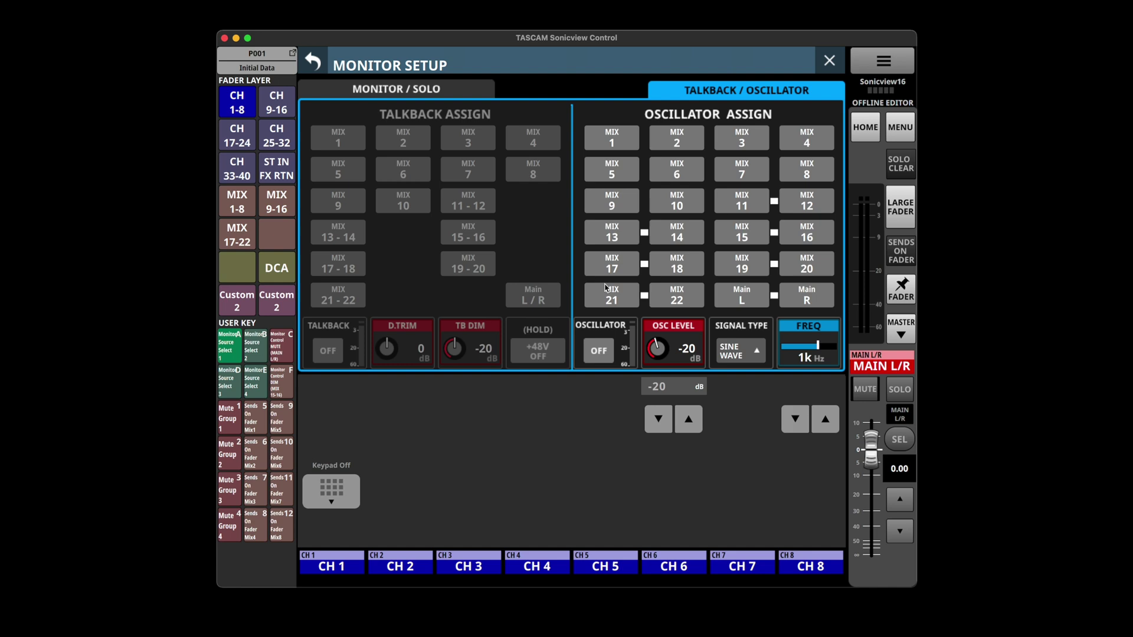
pyautogui.click(312, 60)
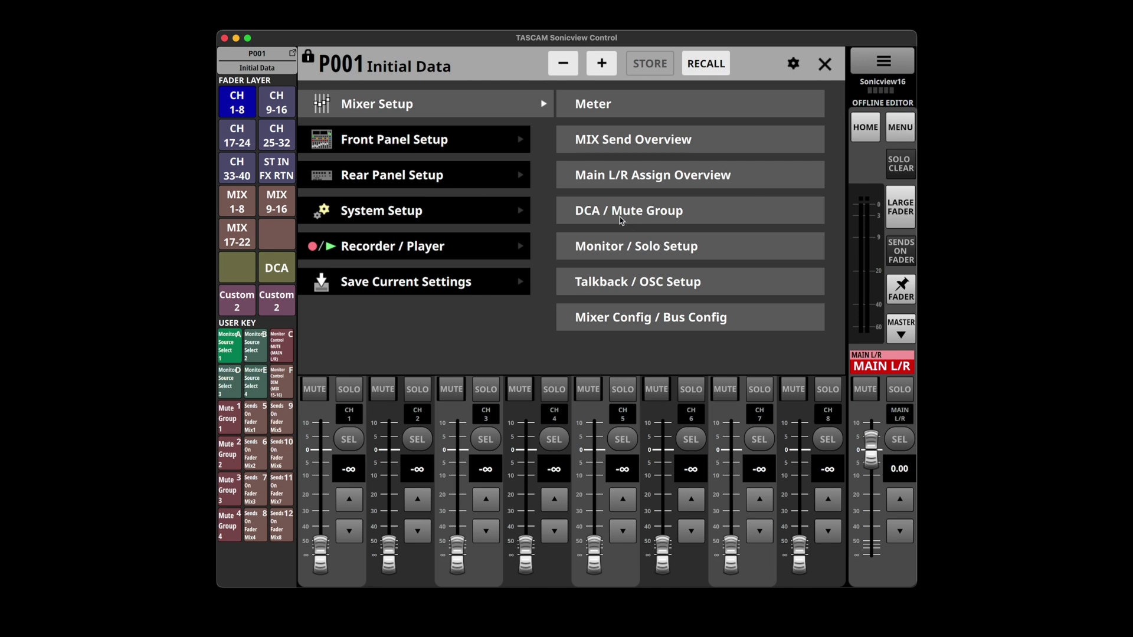
pyautogui.click(621, 246)
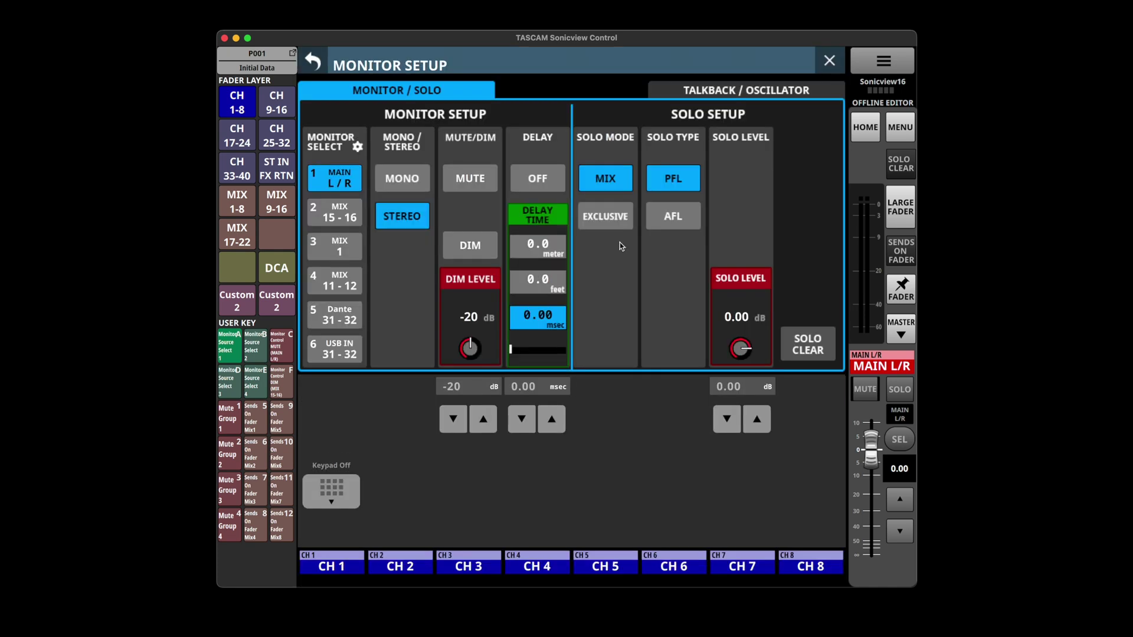
pyautogui.click(313, 61)
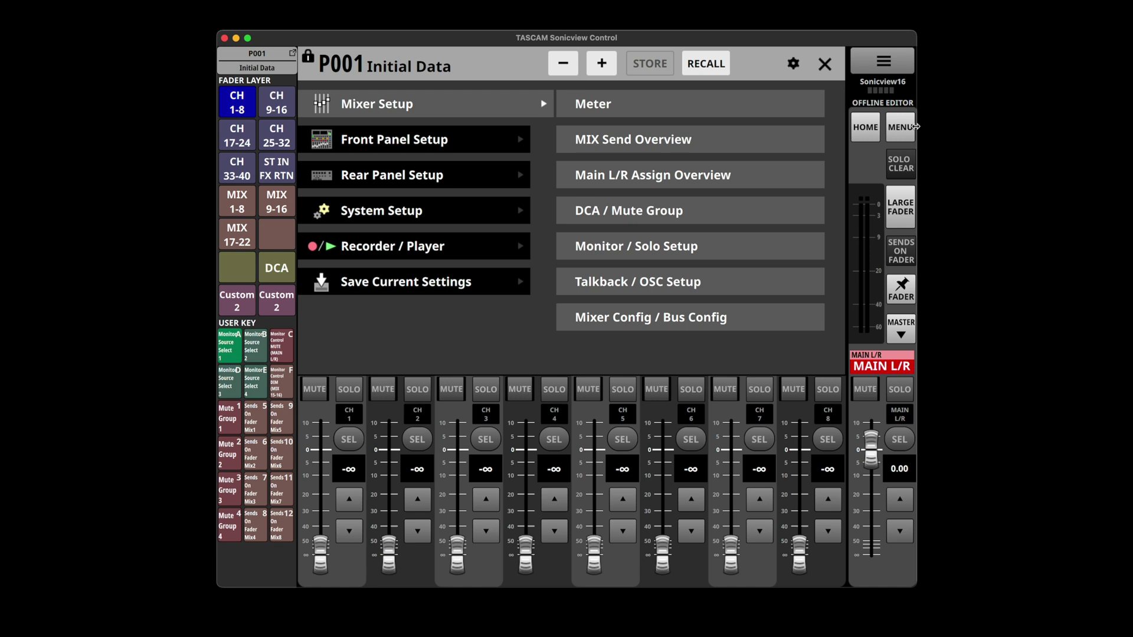
# Step through Meter and MIX Send Overview, then show the Main L/R Assign Overview
pyautogui.click(618, 103)
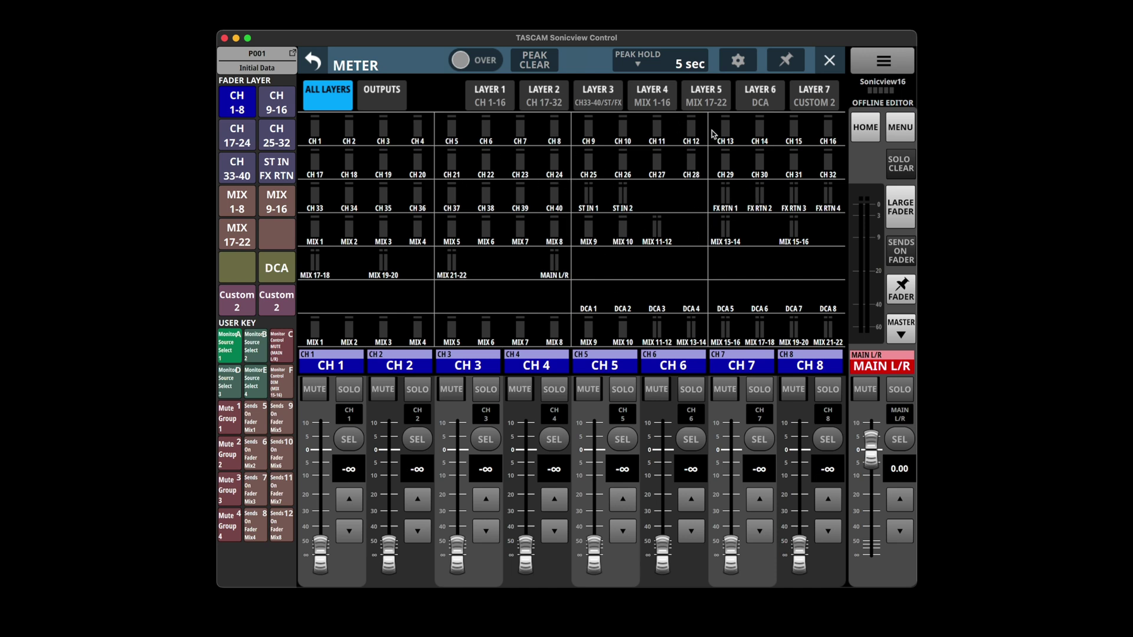
pyautogui.click(897, 122)
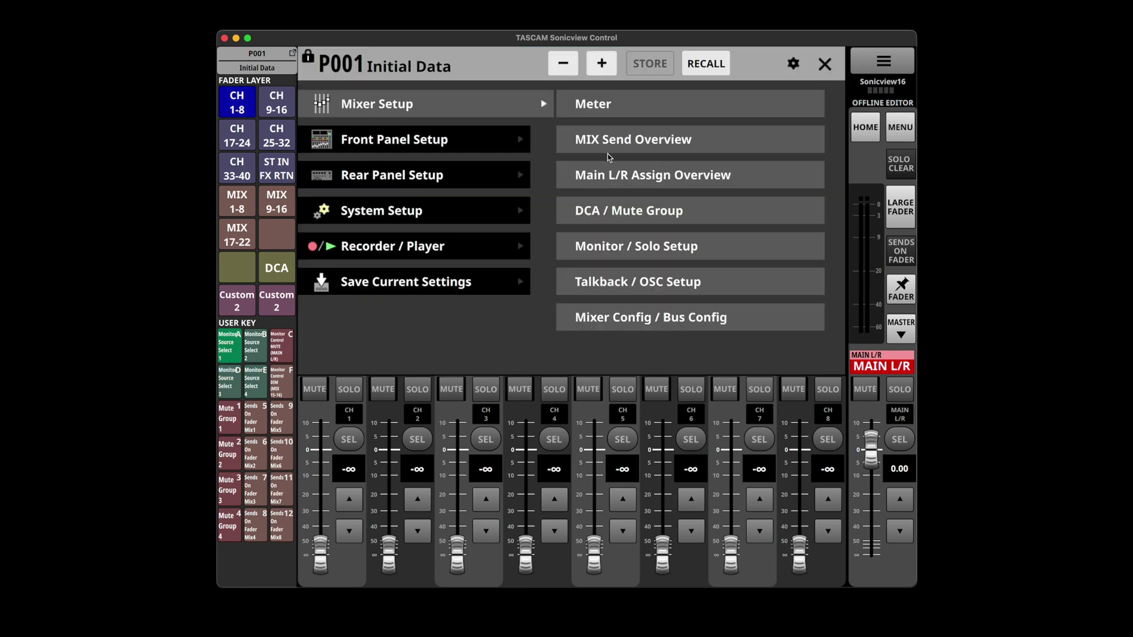
pyautogui.click(628, 142)
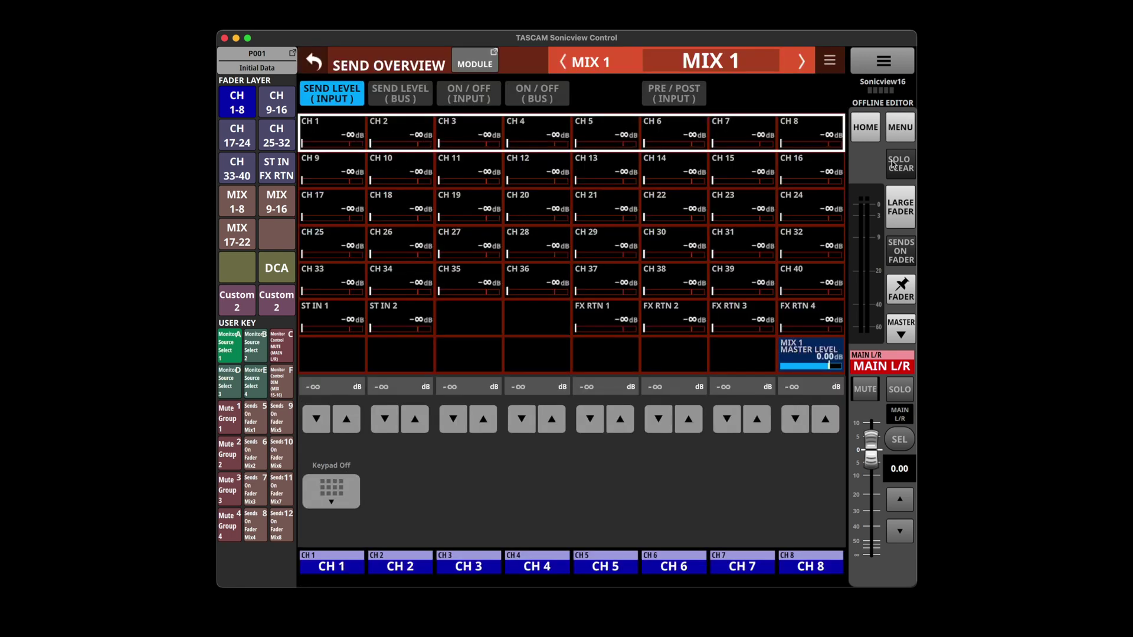
pyautogui.click(900, 127)
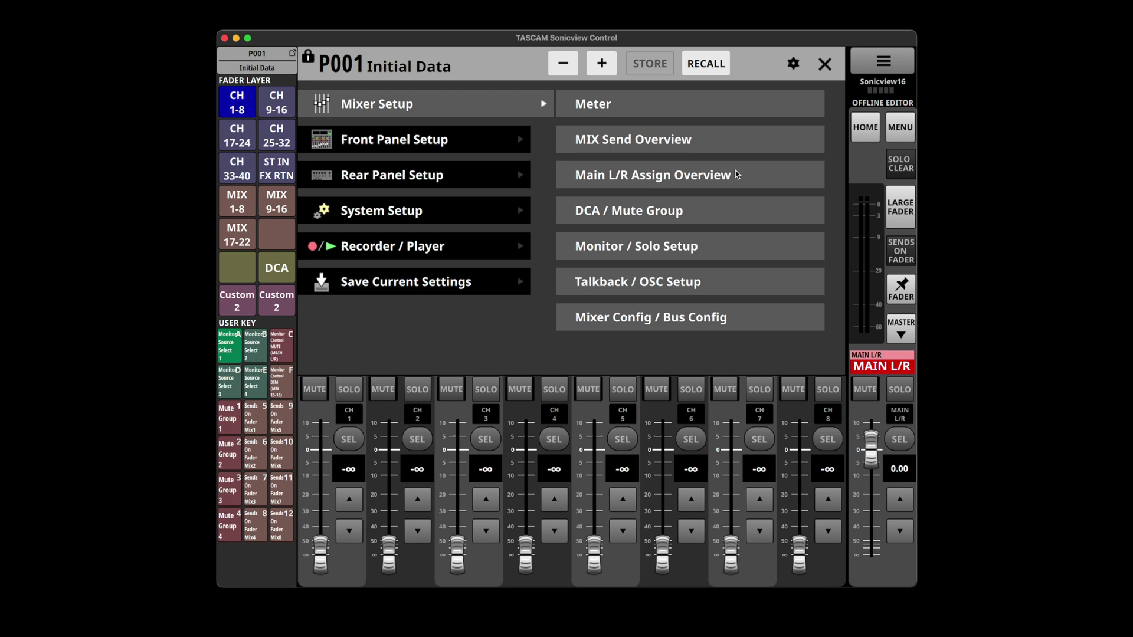
pyautogui.click(735, 171)
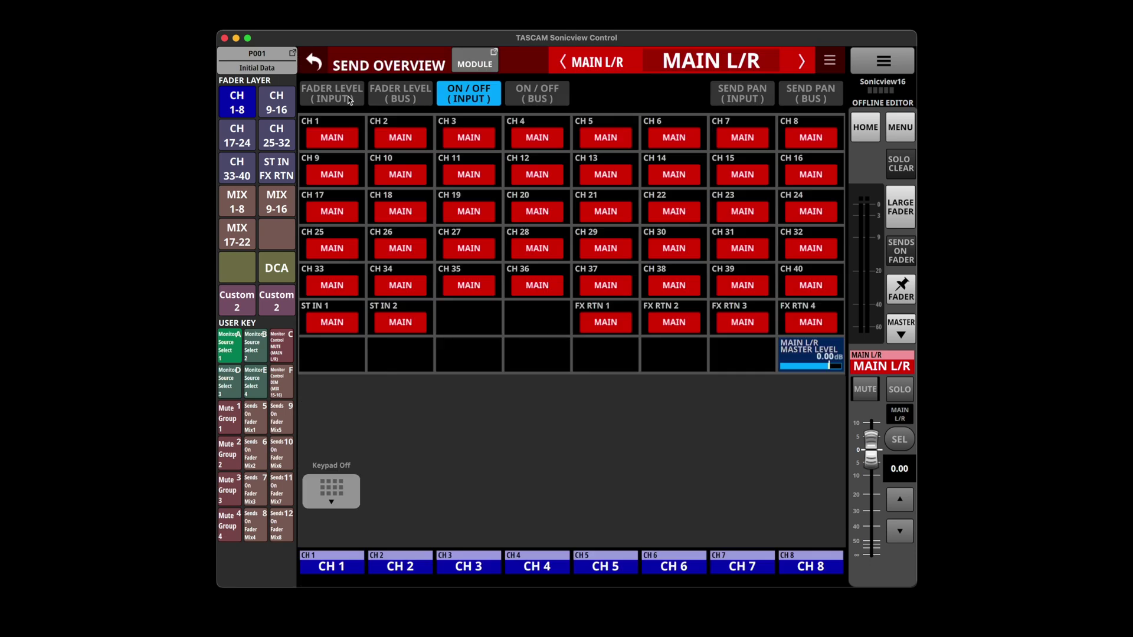
# Open Mixer Config / Bus Config for CH 1-40 and cancel the PRE EQ insert point change
pyautogui.click(314, 59)
pyautogui.click(654, 318)
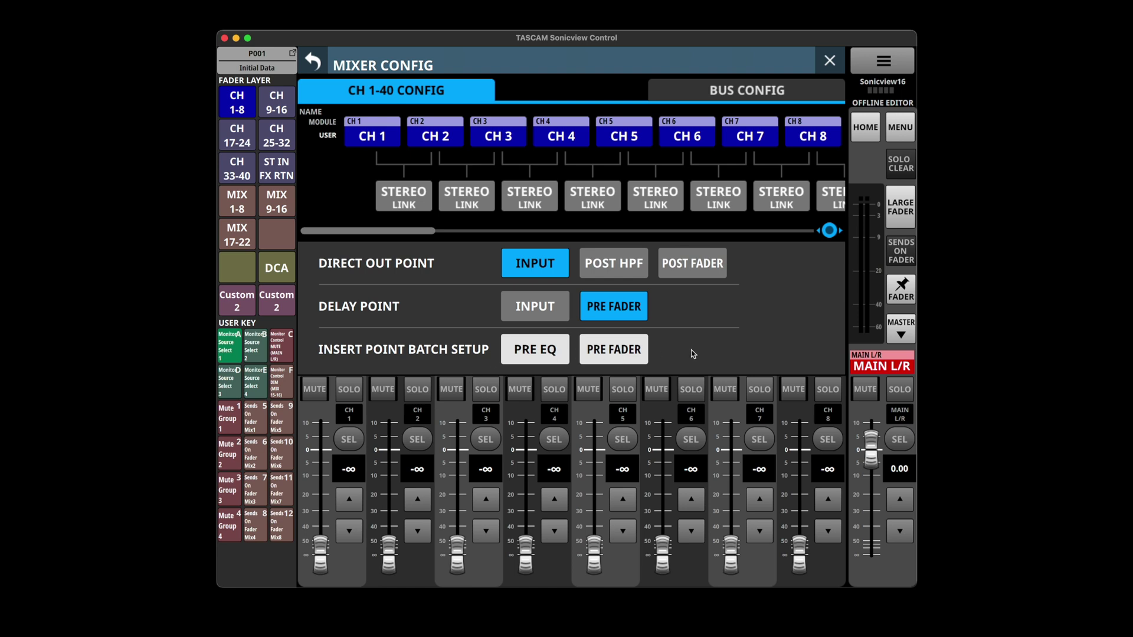
pyautogui.click(511, 354)
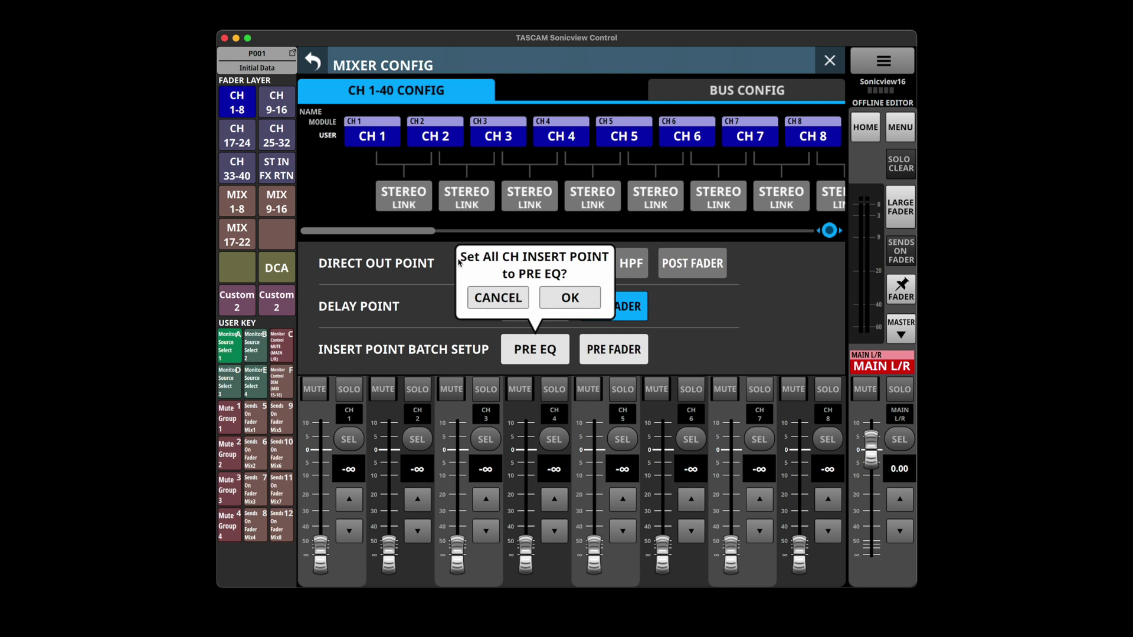
pyautogui.click(516, 297)
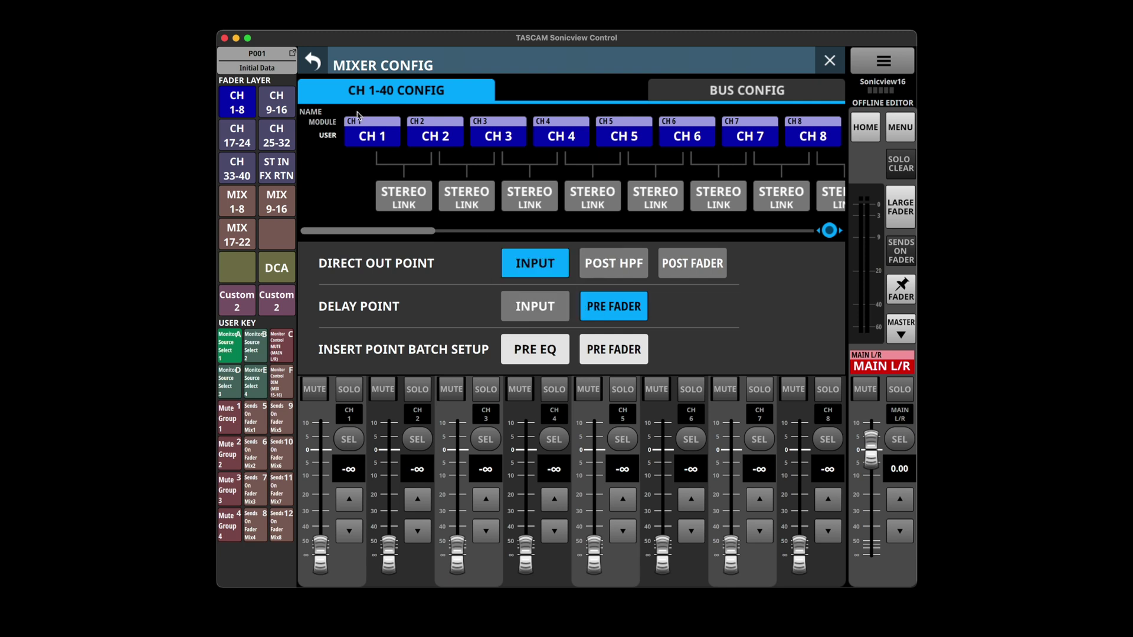
# Open Front Panel Setup > User Key Setup and scroll through the User Key list
pyautogui.click(320, 62)
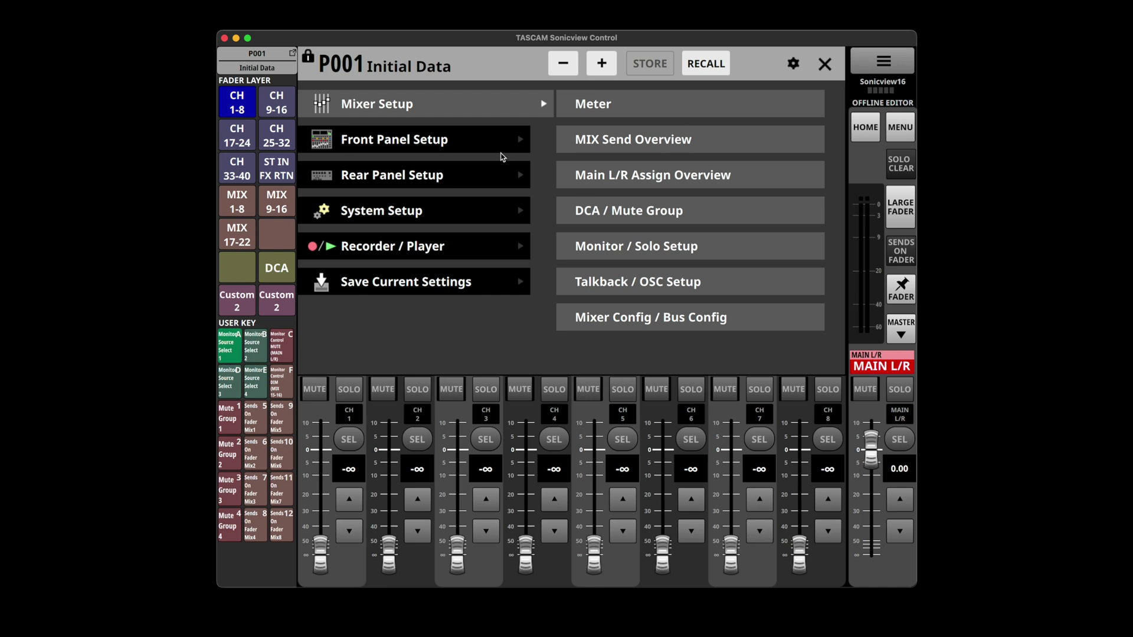
pyautogui.click(485, 145)
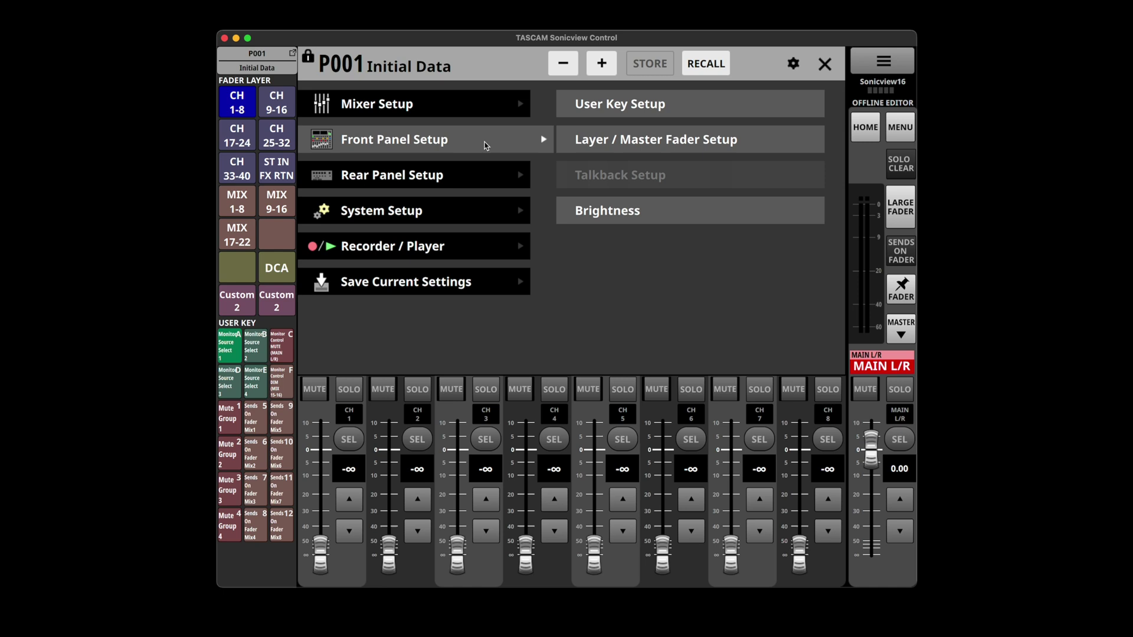
pyautogui.click(644, 112)
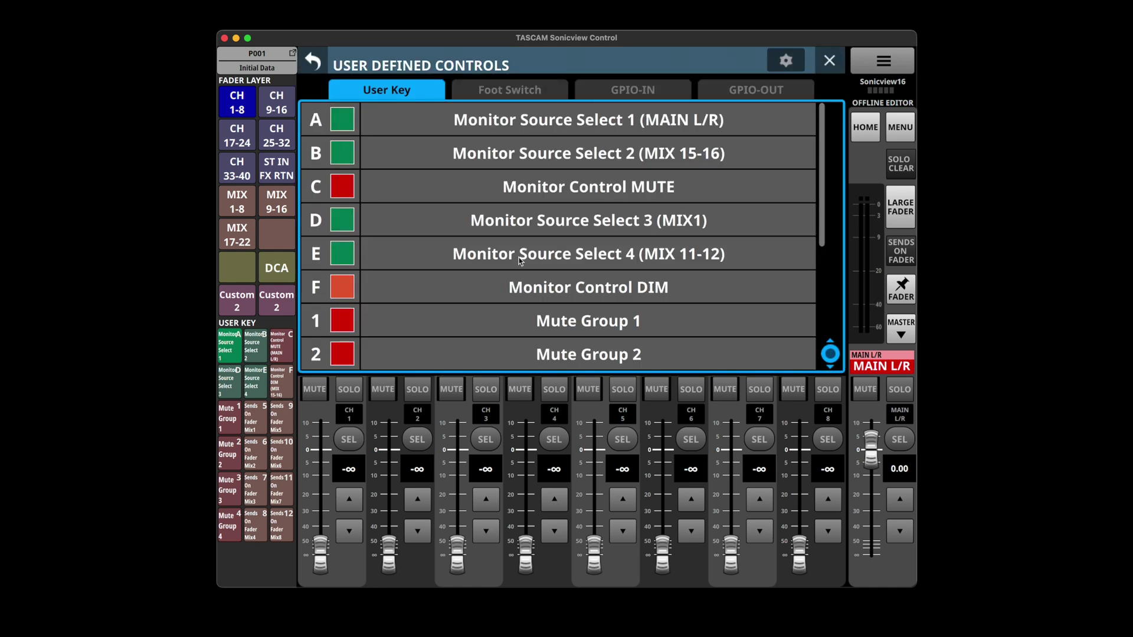
pyautogui.scroll(-1, 521, 262)
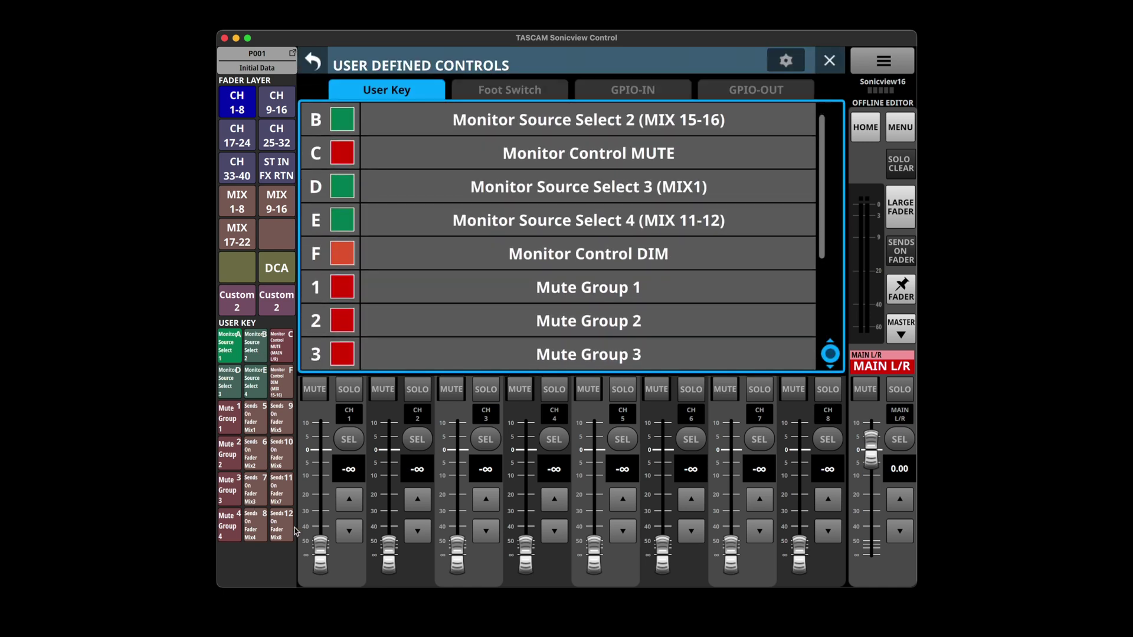
pyautogui.scroll(-8, 600, 214)
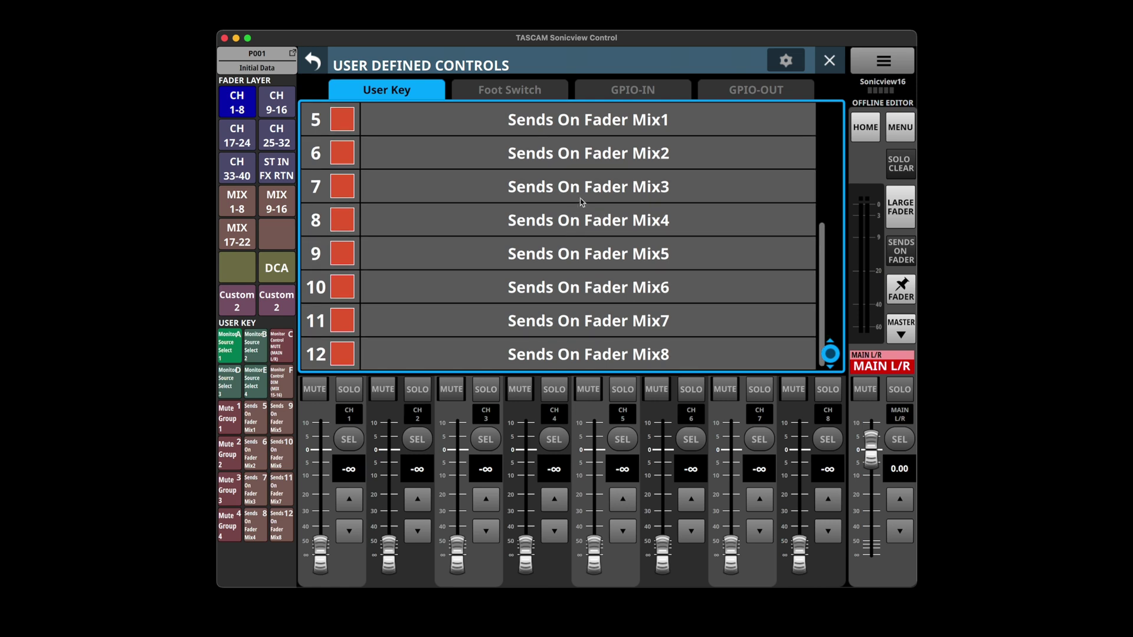
pyautogui.scroll(4, 589, 190)
# Open User Key 1's function editor and scroll through its Parameter1 values
pyautogui.click(611, 131)
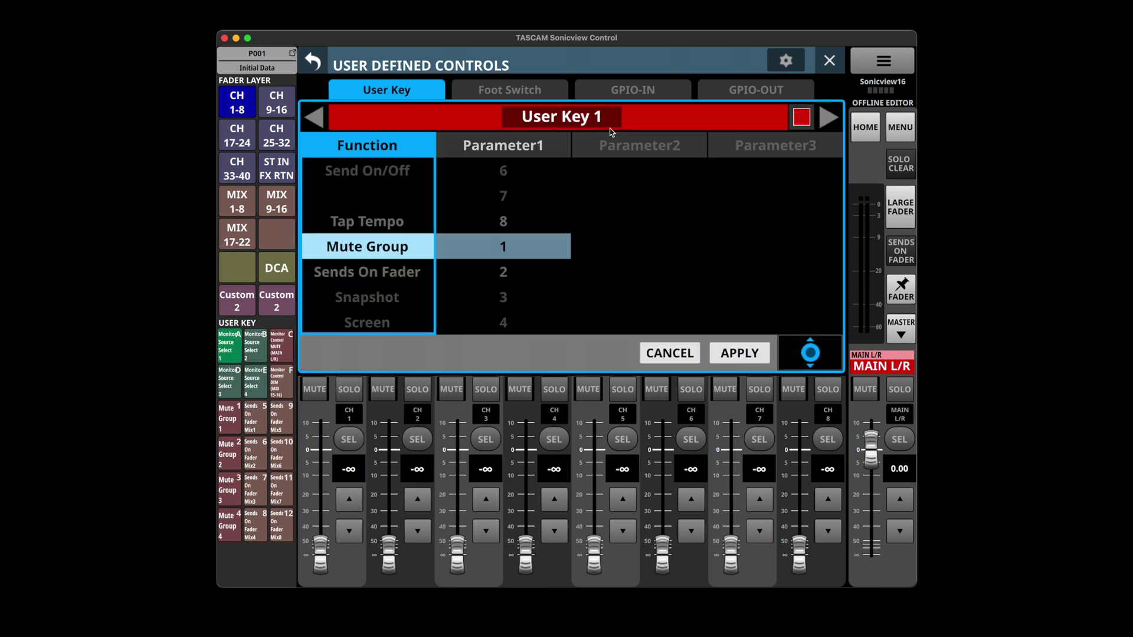
pyautogui.scroll(-5, 529, 258)
pyautogui.scroll(-1, 529, 258)
pyautogui.scroll(2, 529, 258)
pyautogui.scroll(-2, 529, 258)
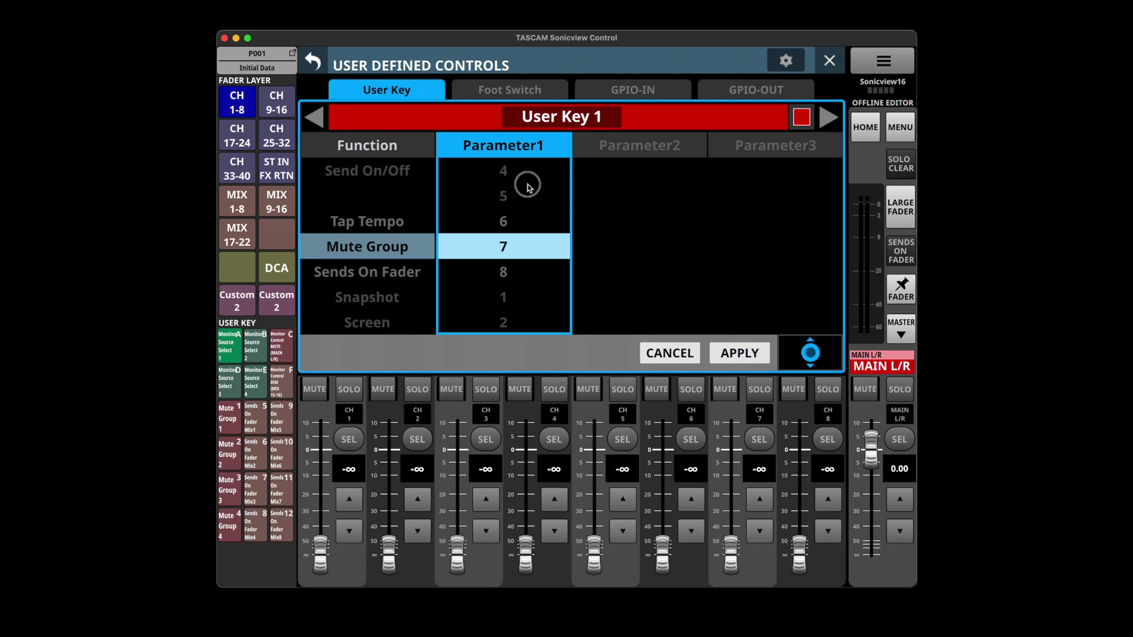
pyautogui.click(528, 184)
pyautogui.scroll(2, 504, 187)
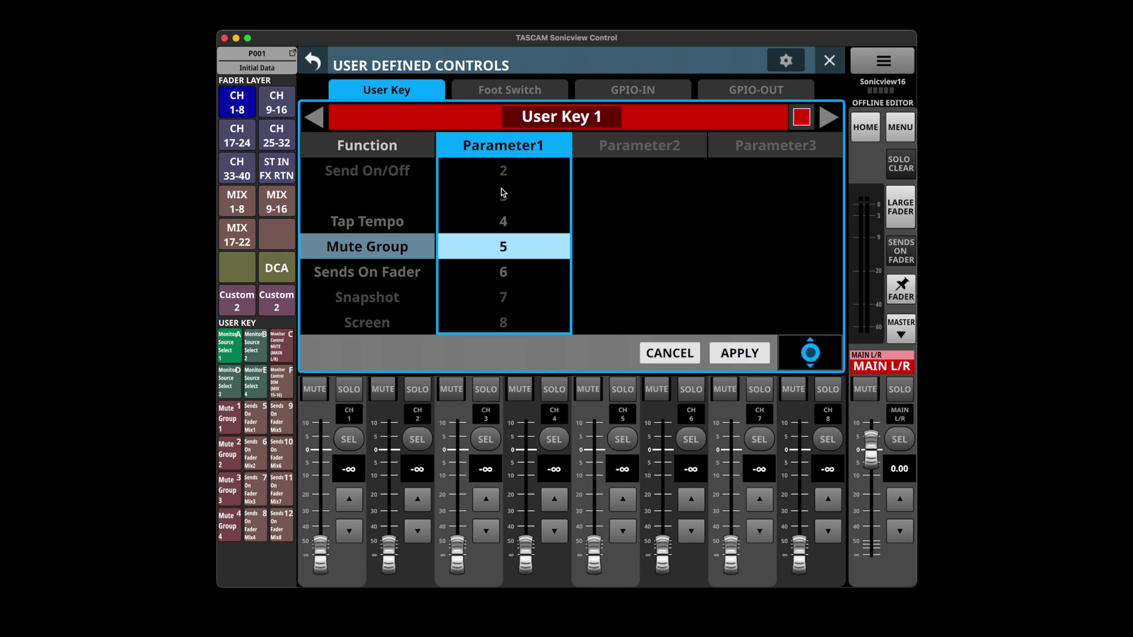
pyautogui.scroll(-1, 505, 187)
# Cycle User Key 1's function through Mute Group, Sends On Fader, Monitor Source Select, Send On/Off, Screen, ending blank
pyautogui.click(390, 231)
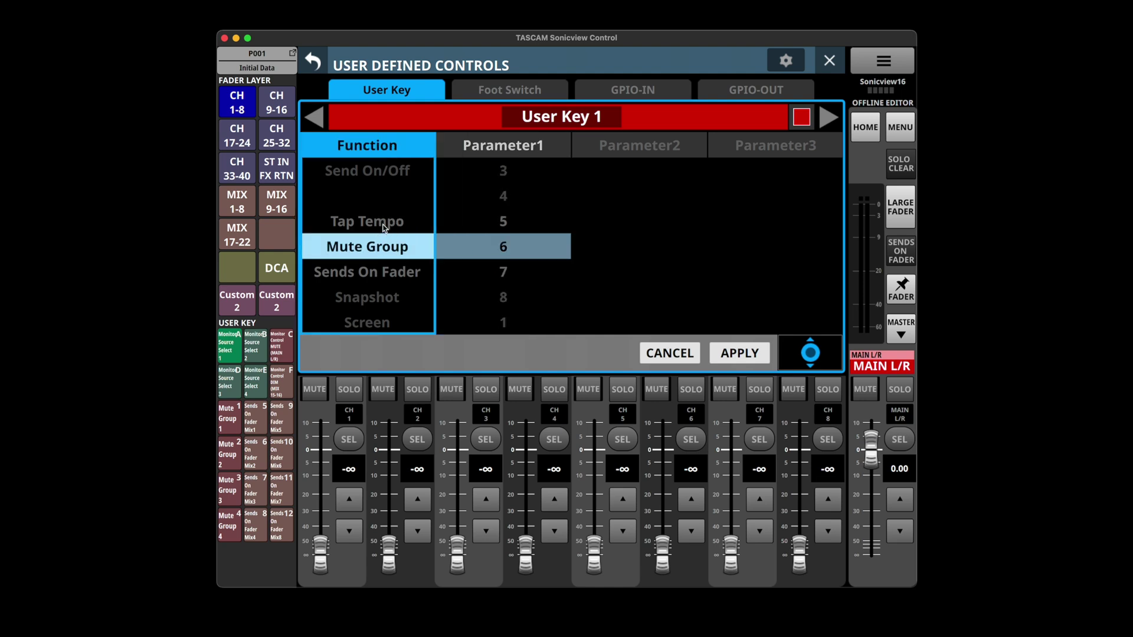
pyautogui.scroll(2, 366, 245)
pyautogui.scroll(-3, 366, 245)
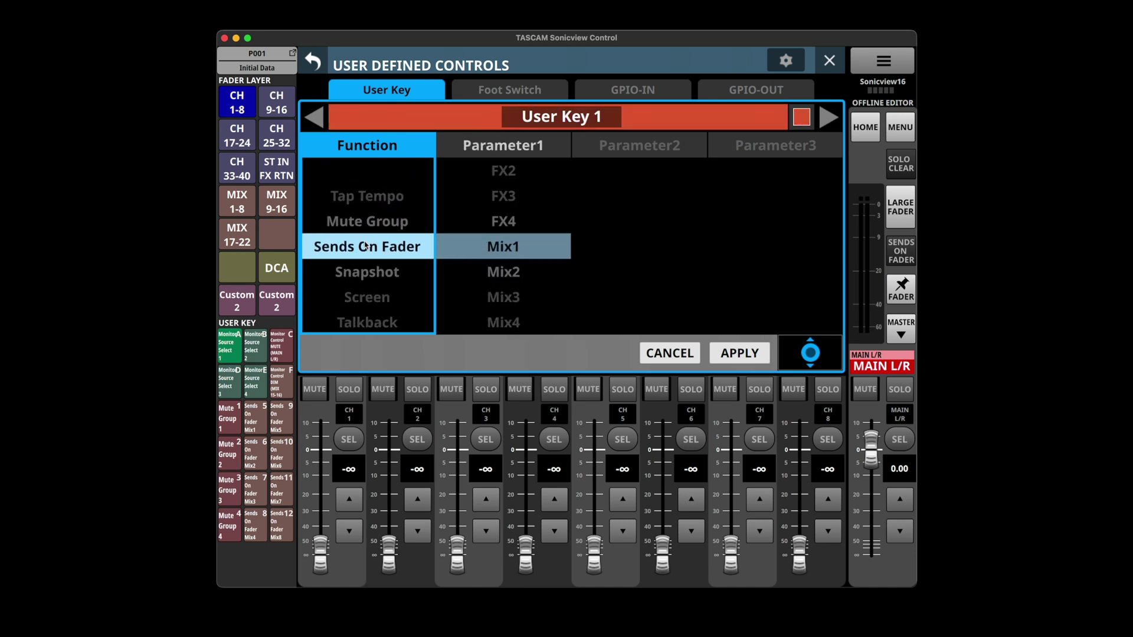
pyautogui.scroll(3, 366, 246)
pyautogui.scroll(-2, 365, 245)
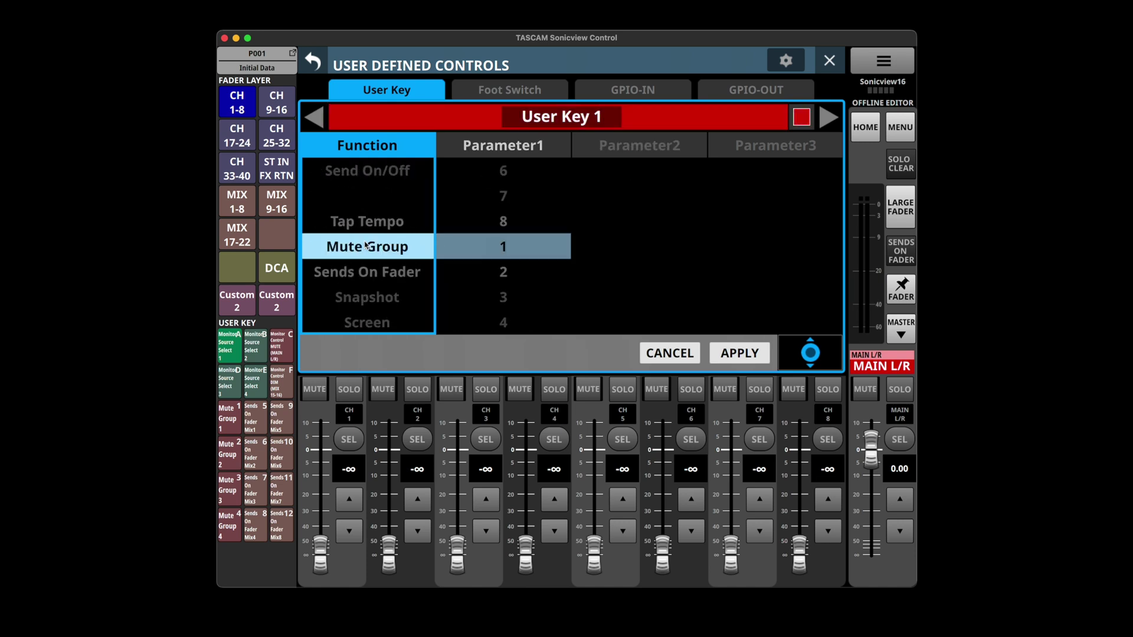
pyautogui.scroll(-2, 366, 245)
pyautogui.scroll(1, 366, 245)
pyautogui.scroll(-4, 366, 245)
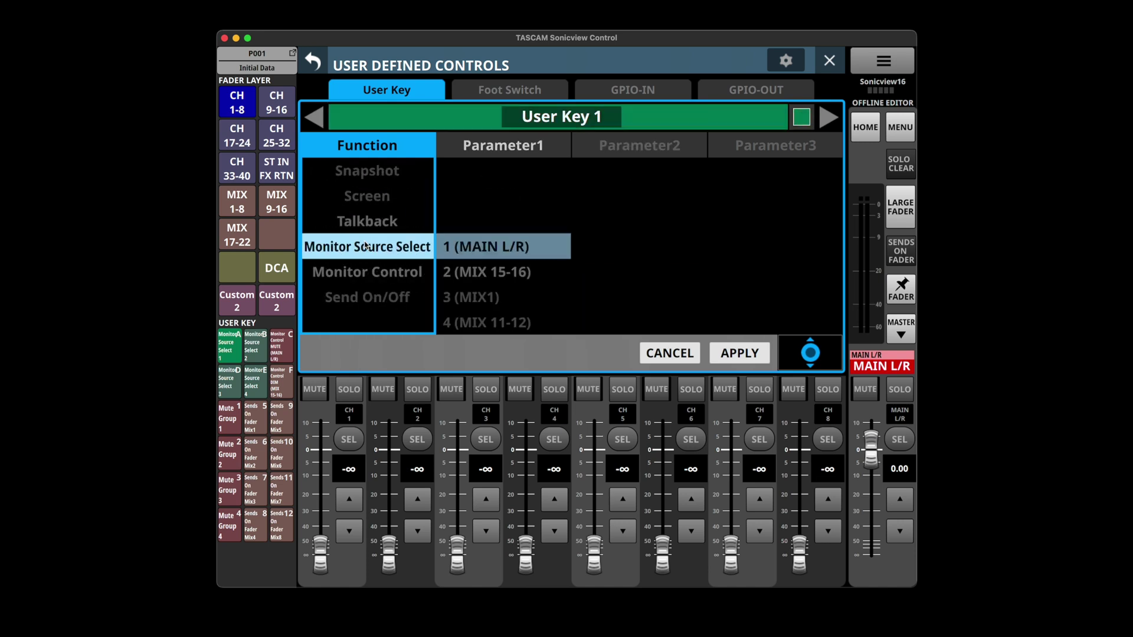
pyautogui.scroll(-2, 366, 246)
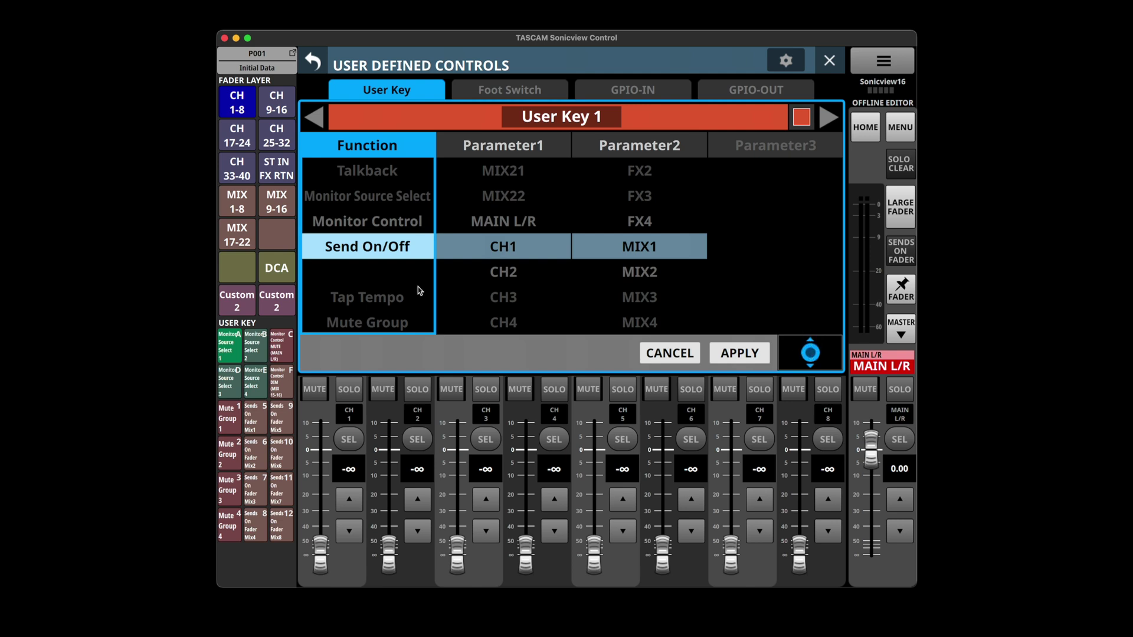
pyautogui.scroll(4, 417, 223)
pyautogui.scroll(-4, 417, 224)
pyautogui.scroll(-4, 371, 248)
pyautogui.scroll(5, 371, 250)
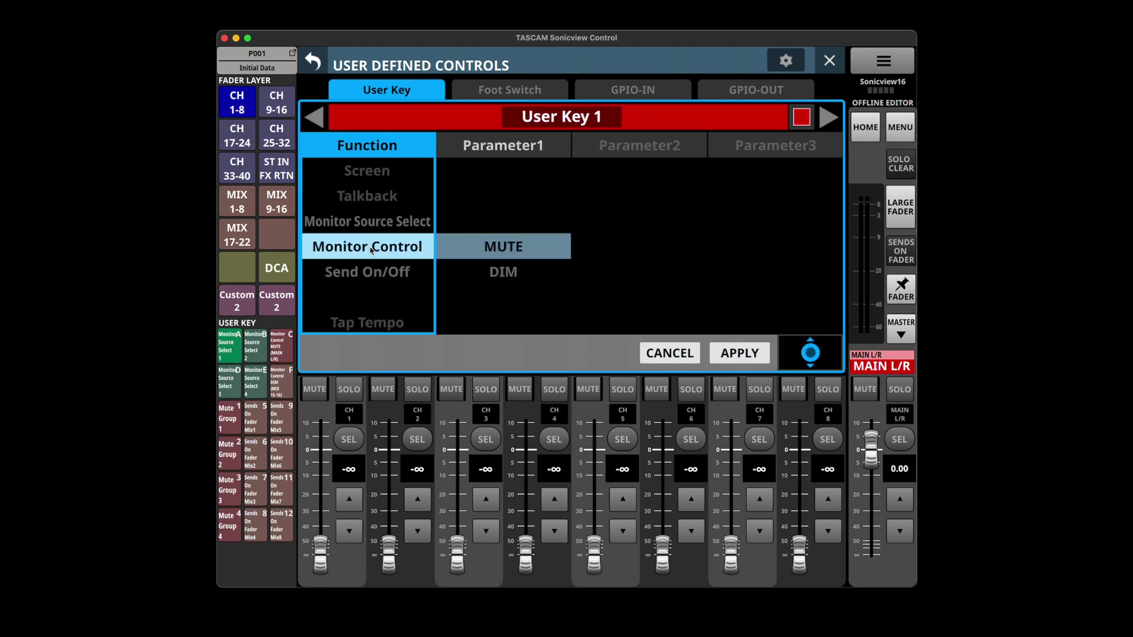
pyautogui.scroll(-2, 371, 250)
pyautogui.scroll(-2, 371, 250)
pyautogui.scroll(2, 371, 250)
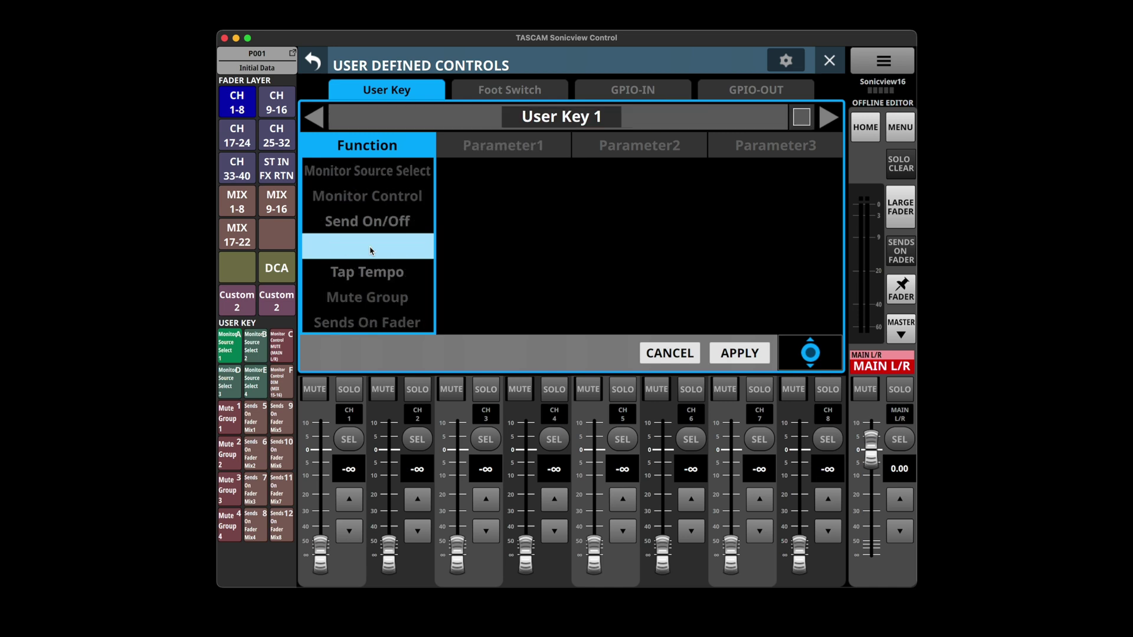
pyautogui.scroll(-5, 371, 249)
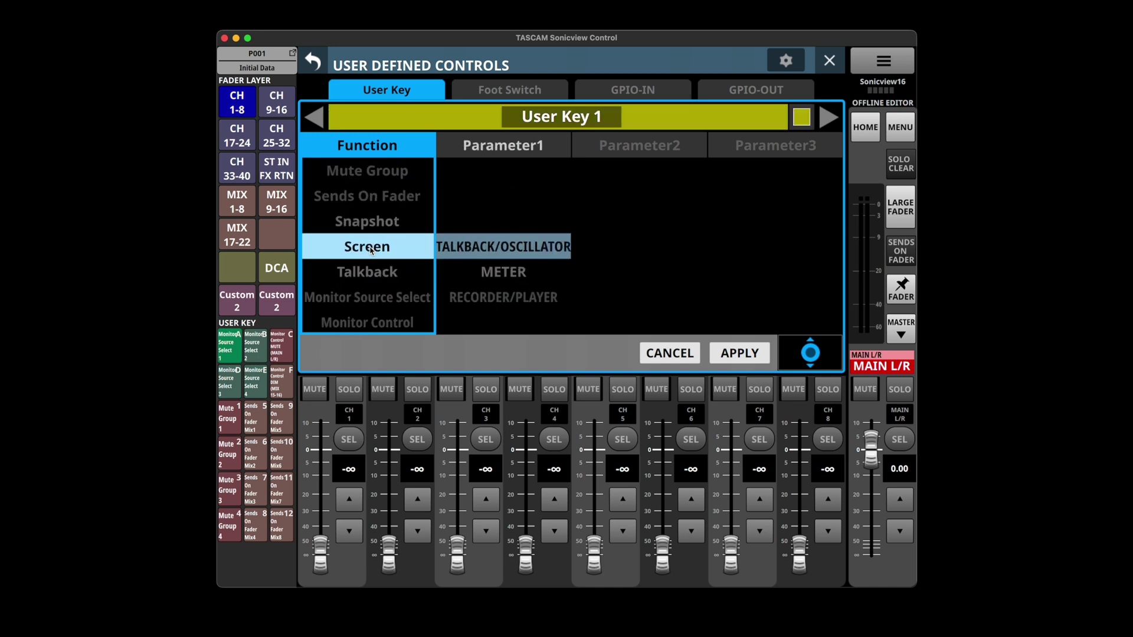
pyautogui.scroll(5, 371, 250)
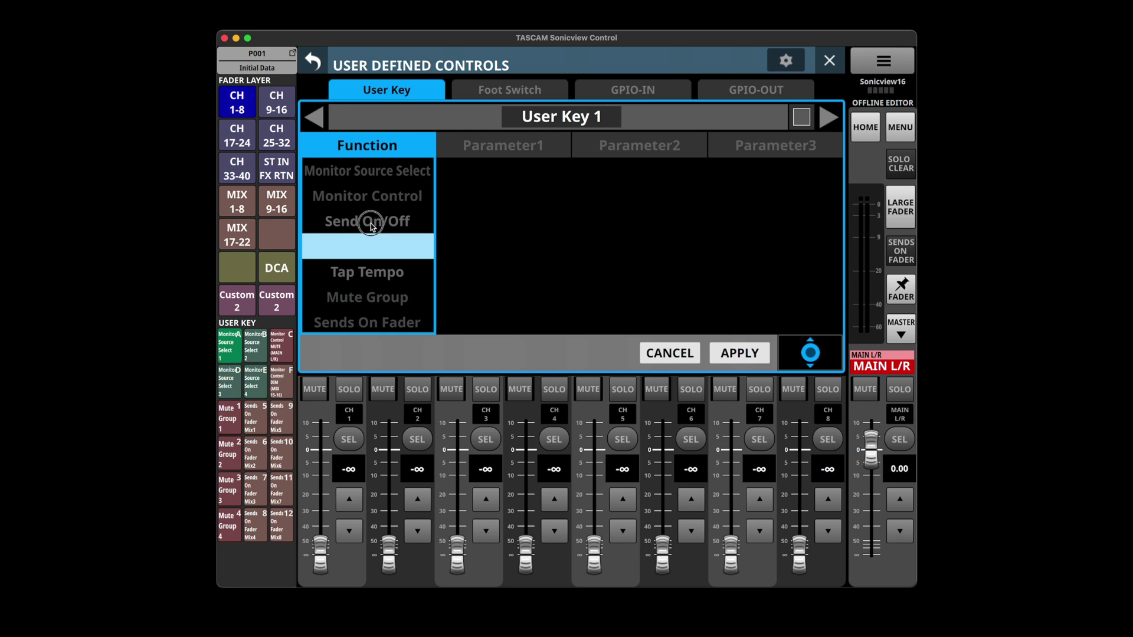
# Check the Foot Switch, GPIO-IN and GPIO-OUT assignments, then go back to Front Panel Setup
pyautogui.click(494, 96)
pyautogui.click(628, 87)
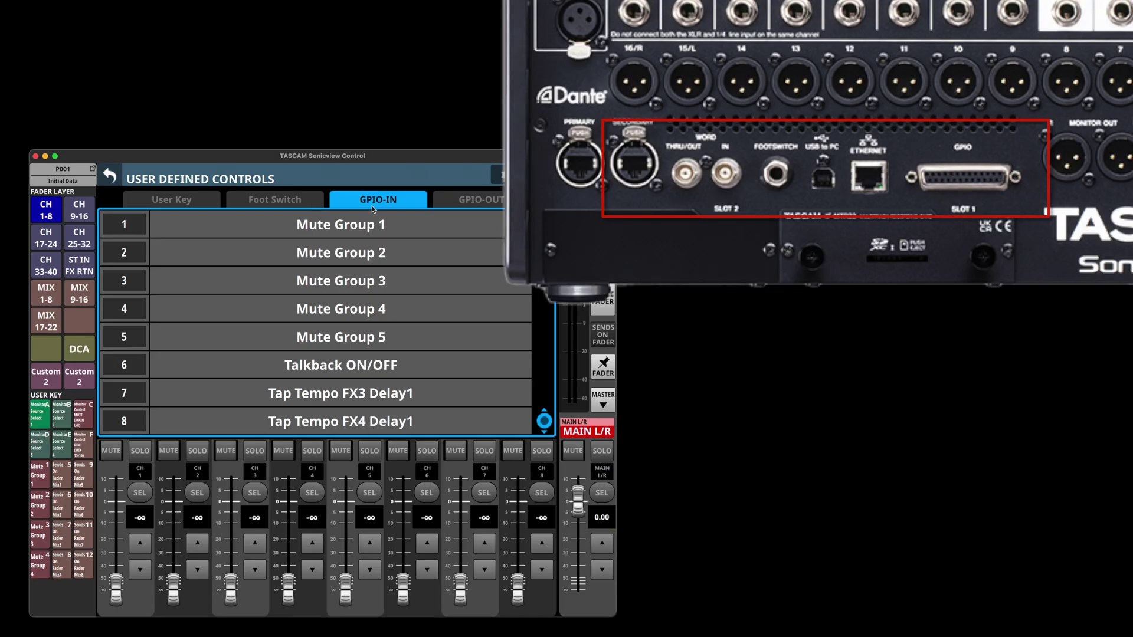
pyautogui.click(471, 203)
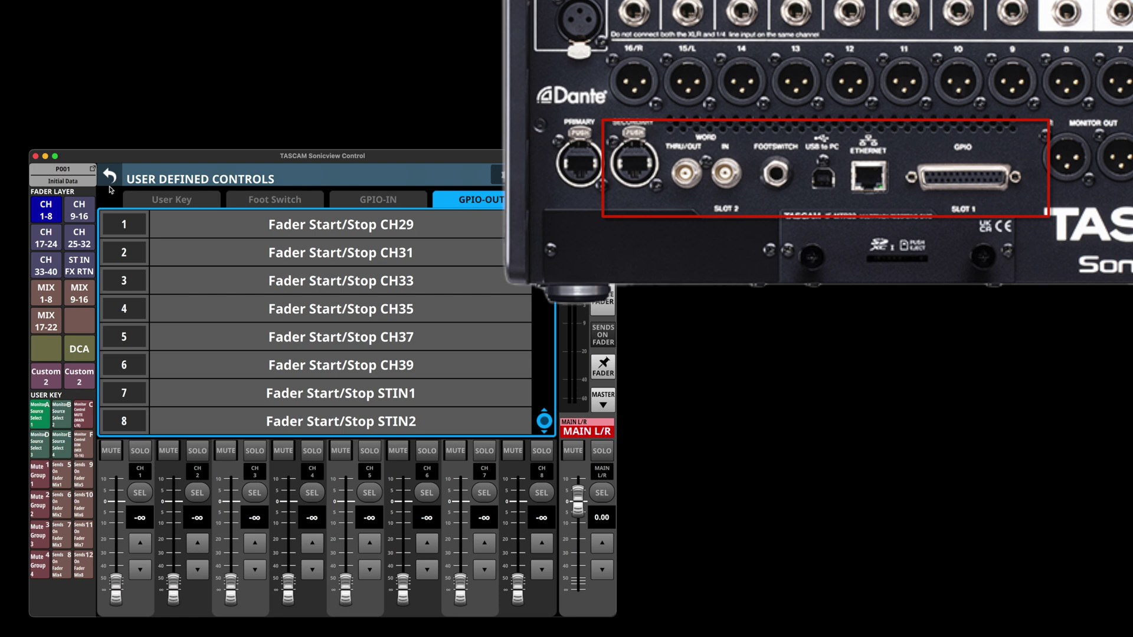
pyautogui.scroll(-3, 270, 352)
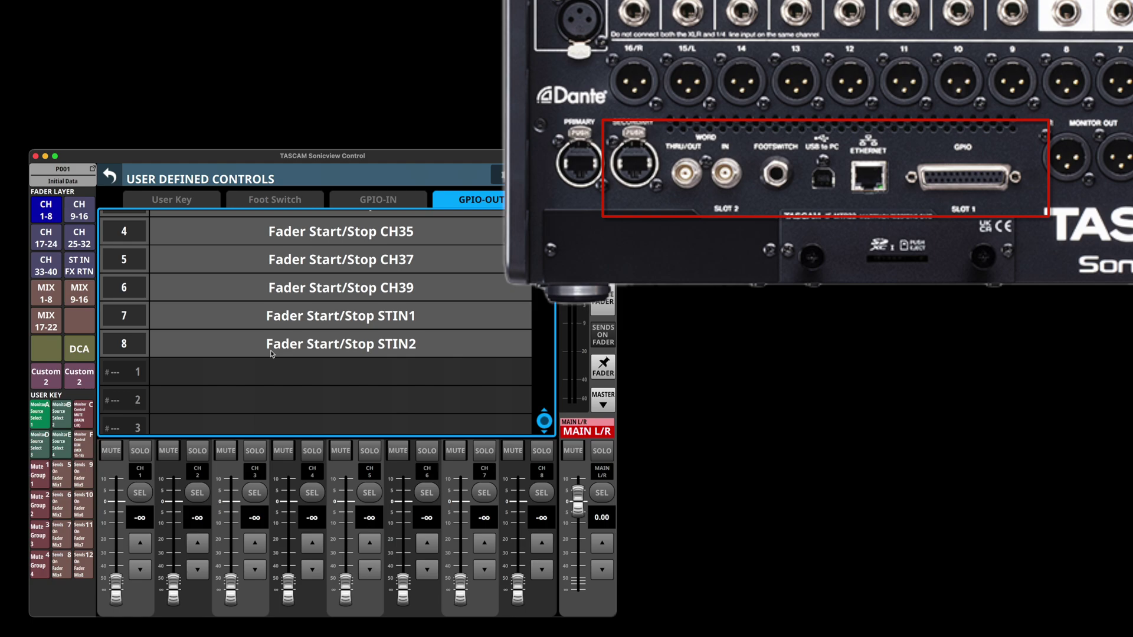
pyautogui.click(117, 178)
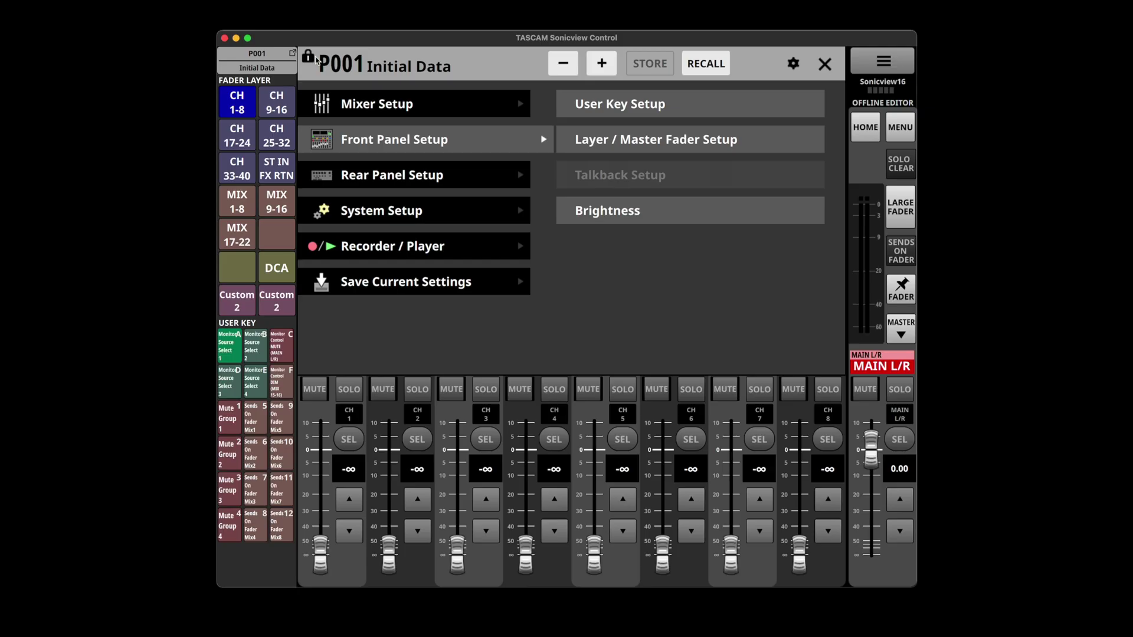
# In Layer / Master Fader Setup, try CH 9-16, 17-24 and 1-8, and cancel a LAYER 2 change
pyautogui.click(682, 150)
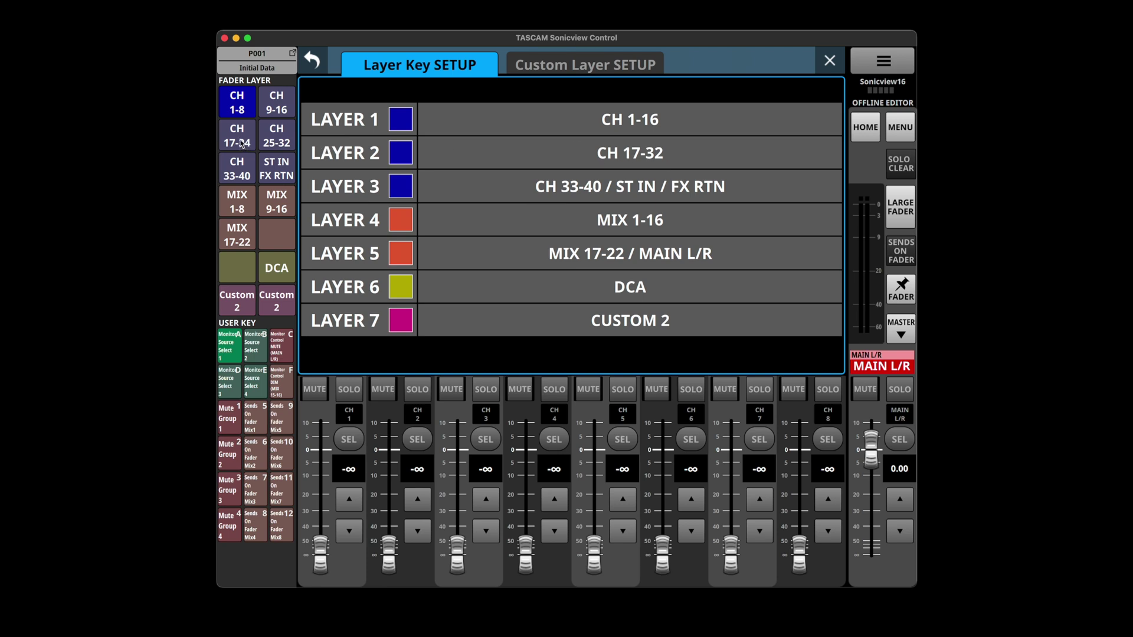
pyautogui.click(272, 113)
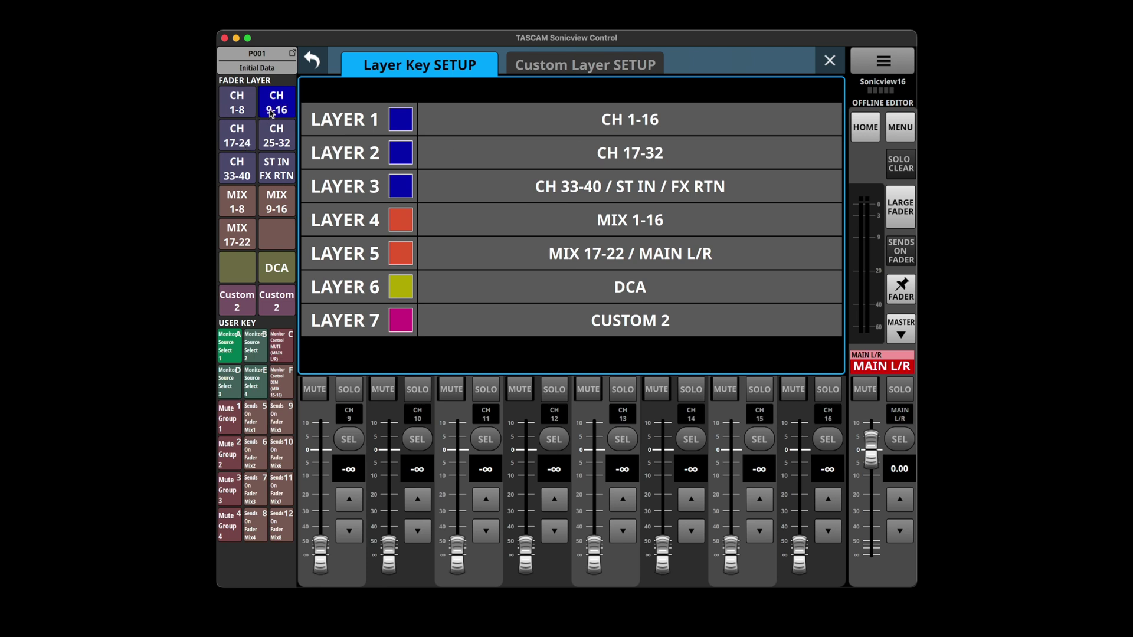
pyautogui.click(241, 135)
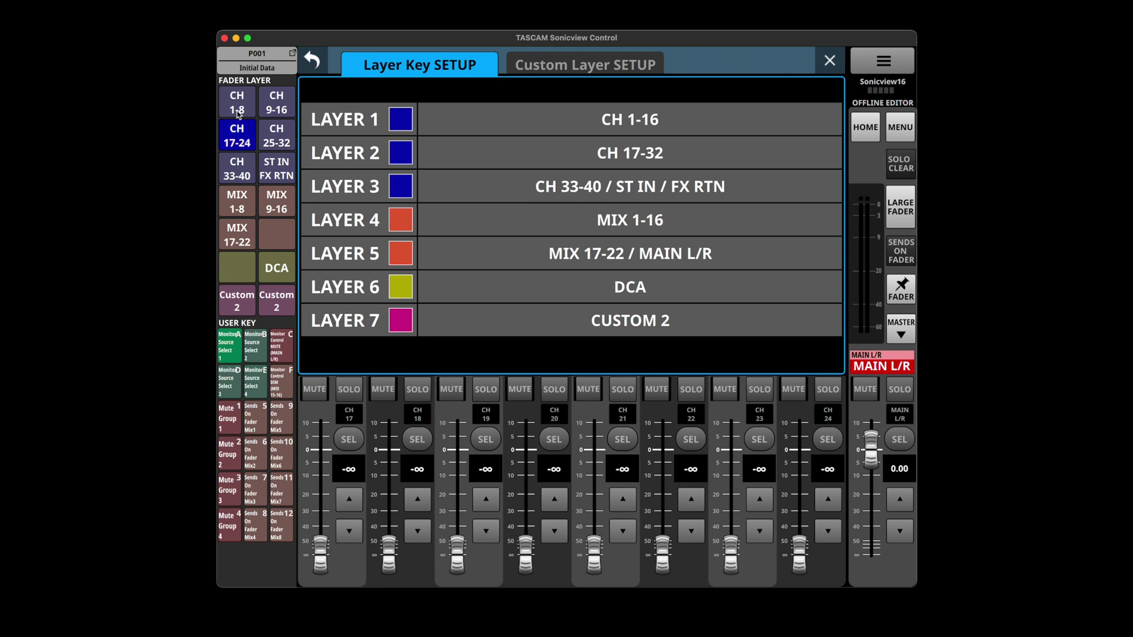
pyautogui.click(239, 114)
pyautogui.click(568, 157)
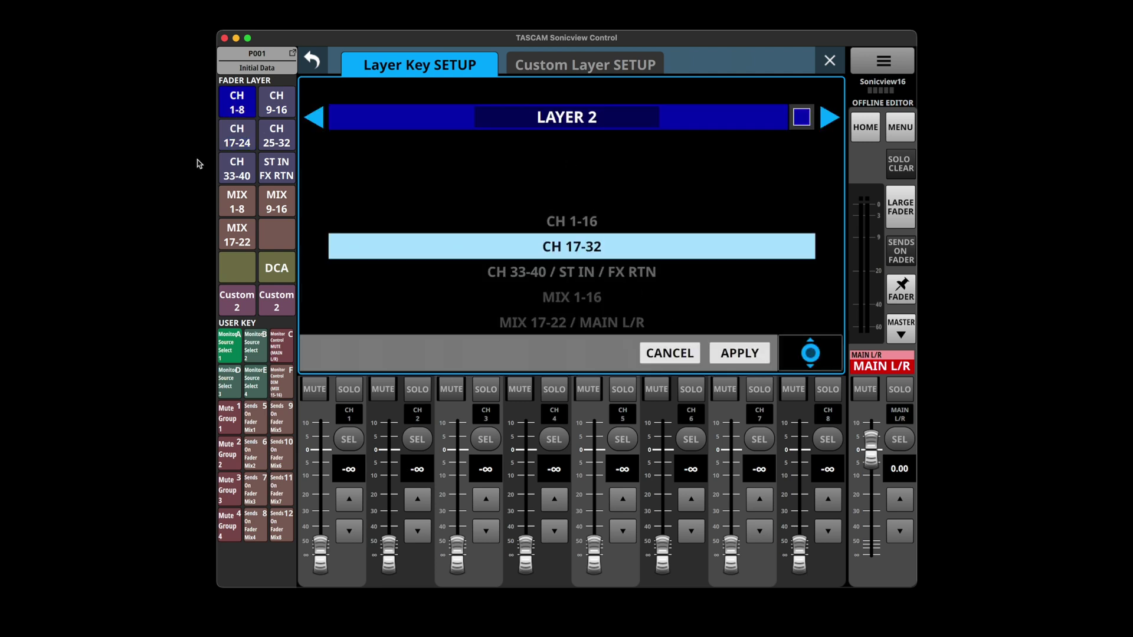
pyautogui.click(683, 357)
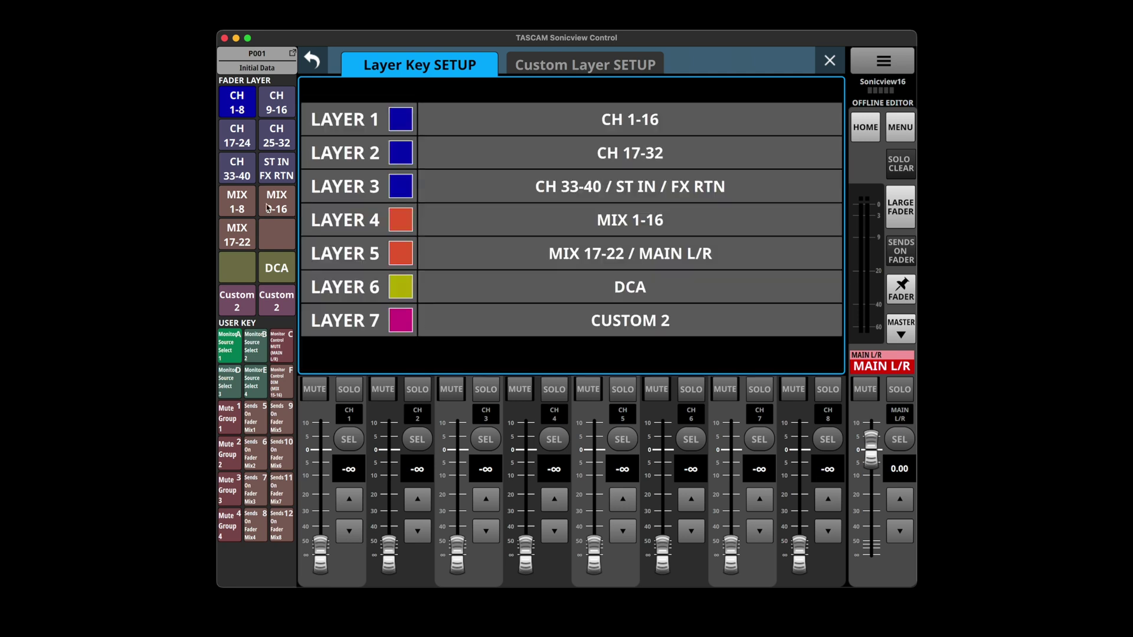
# Step the faders through each channel layer up to CH 33-40, then show the CUSTOM 1 layer setup
pyautogui.click(273, 103)
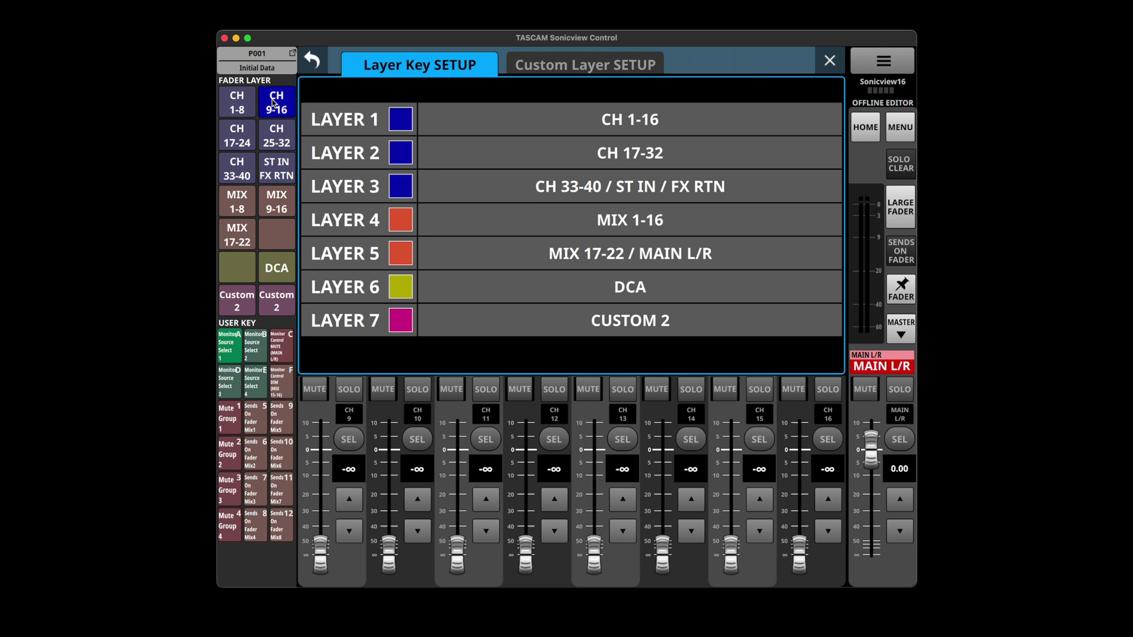
pyautogui.click(242, 104)
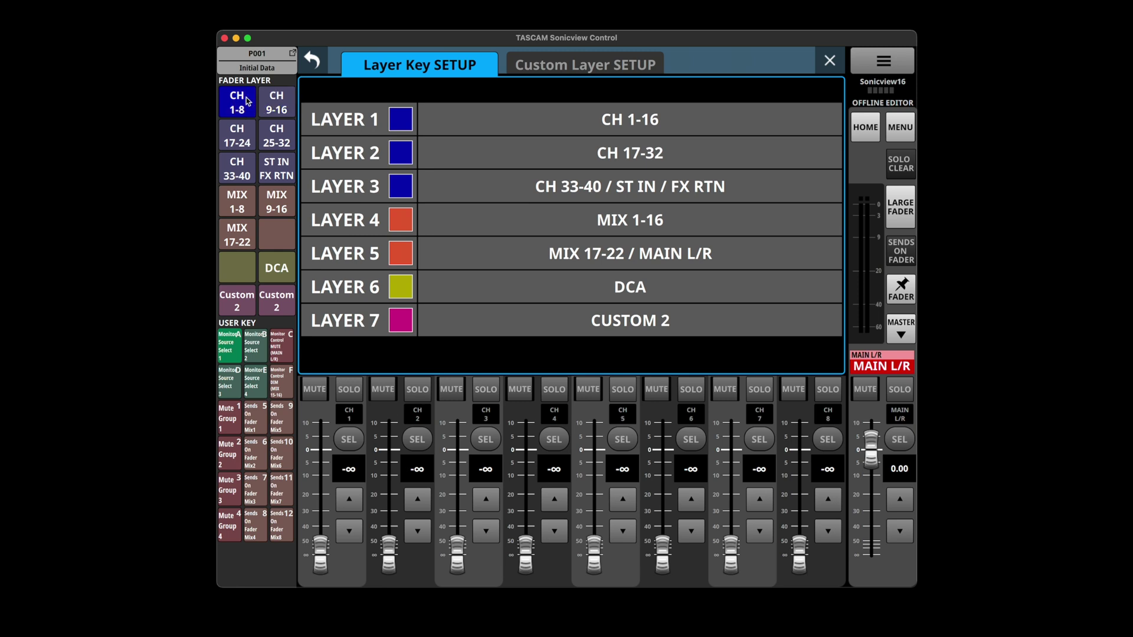
pyautogui.click(277, 105)
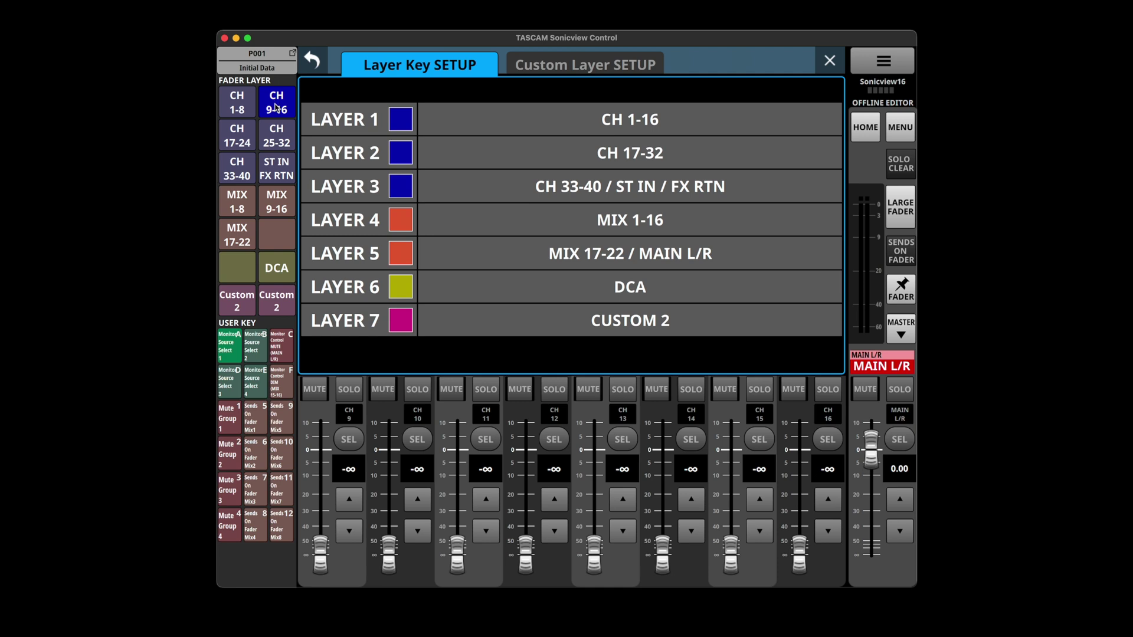
pyautogui.click(230, 146)
pyautogui.click(267, 140)
pyautogui.click(241, 171)
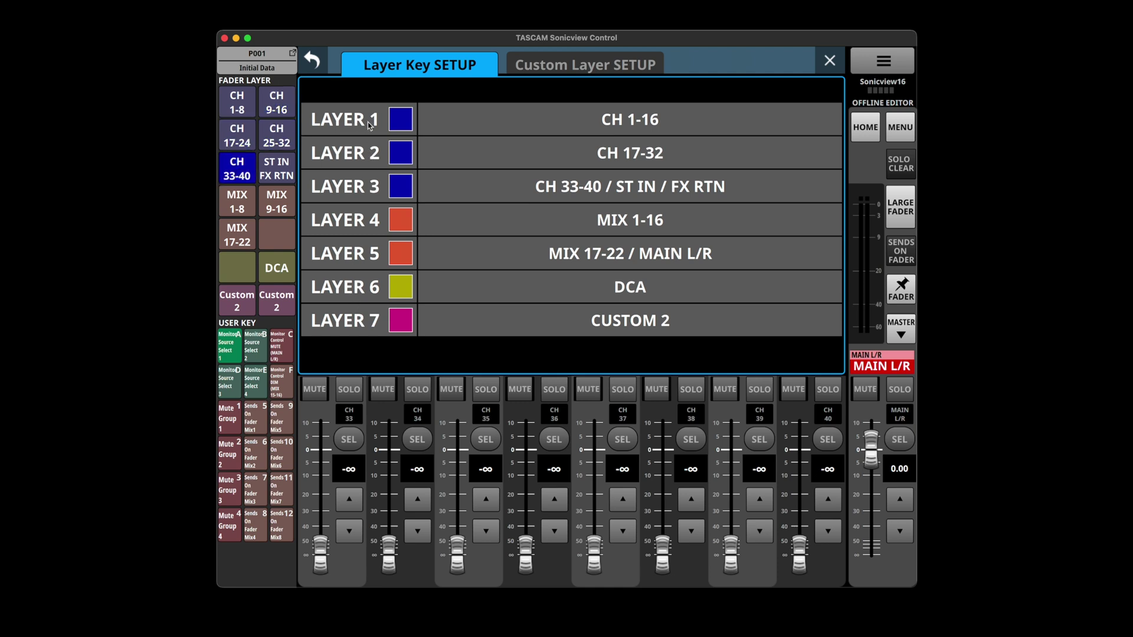
pyautogui.click(550, 66)
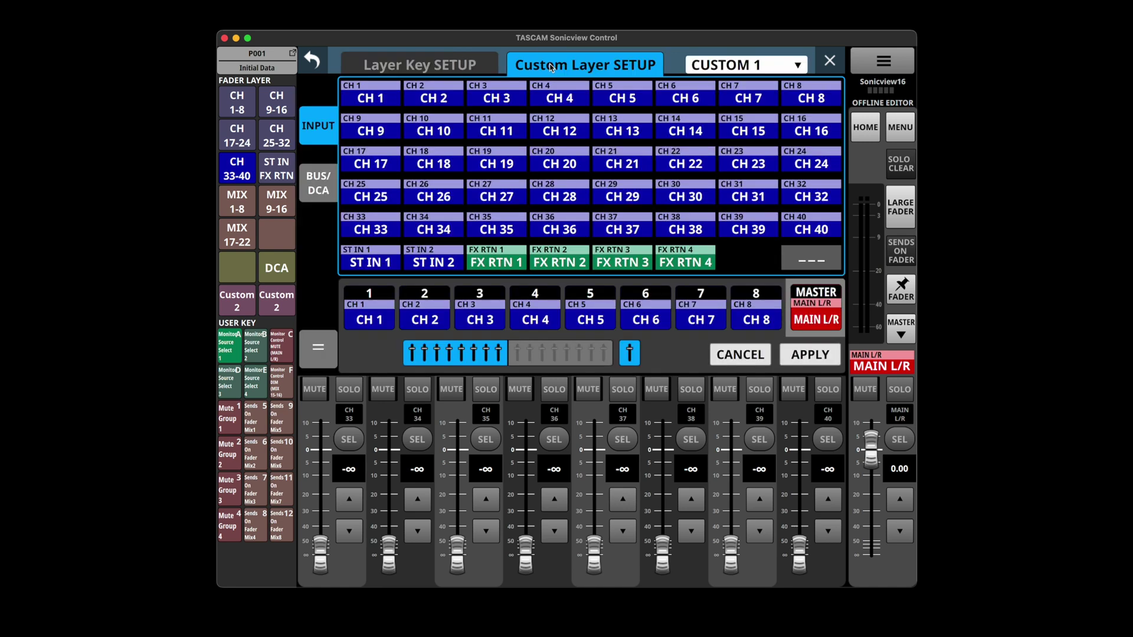
# Assign CH 33-40 / ST IN / FX RTN to LAYER 1 and apply it
pyautogui.click(483, 65)
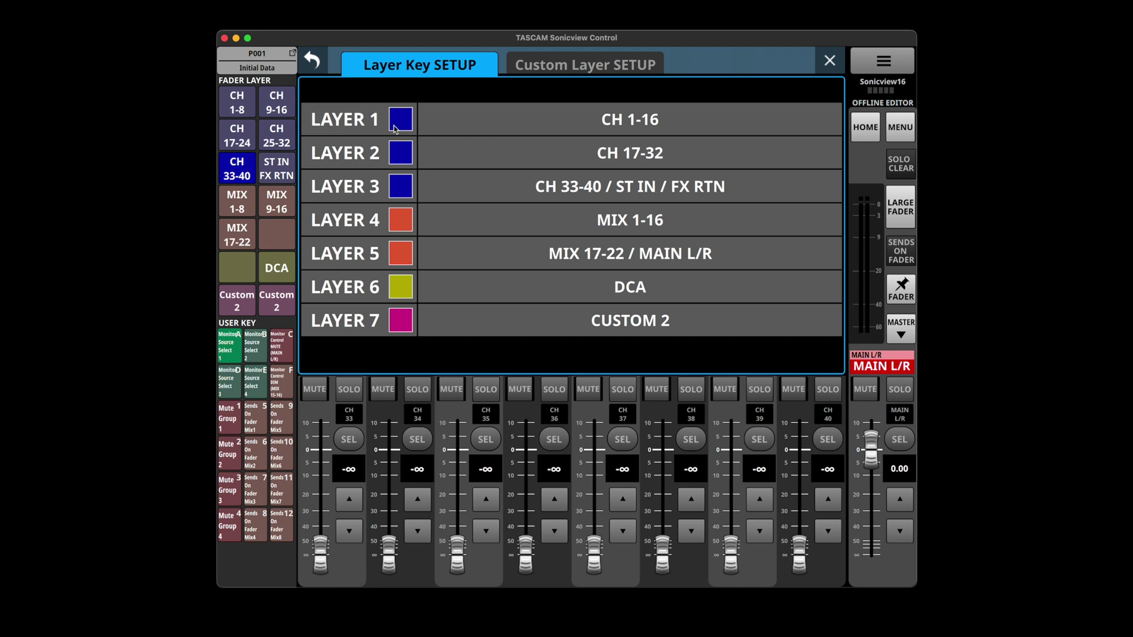
pyautogui.click(676, 128)
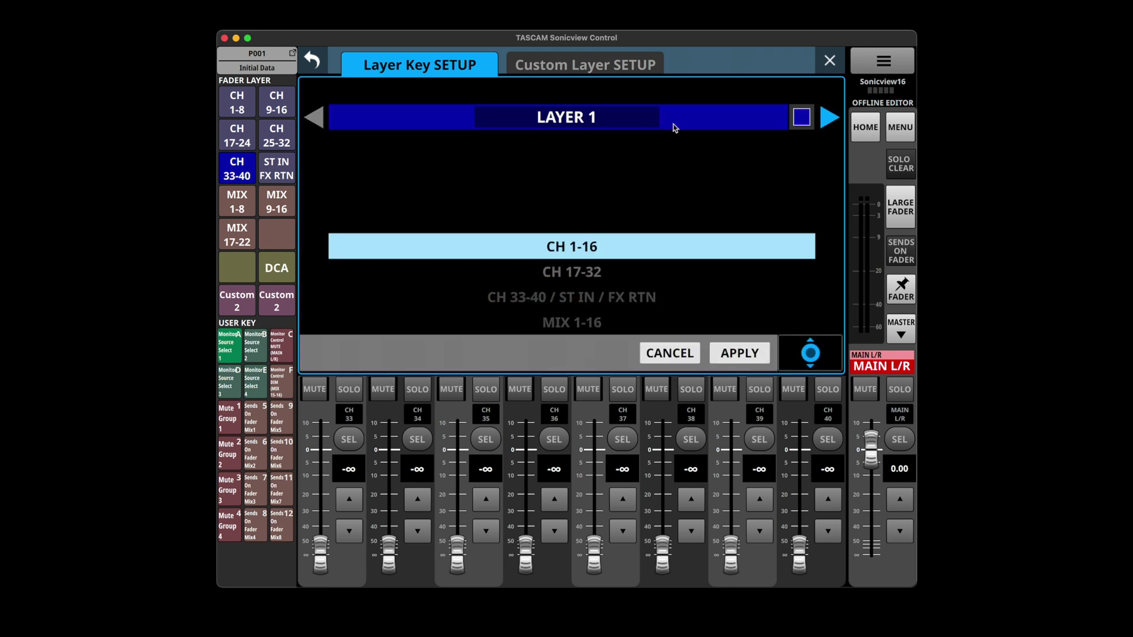
pyautogui.click(587, 292)
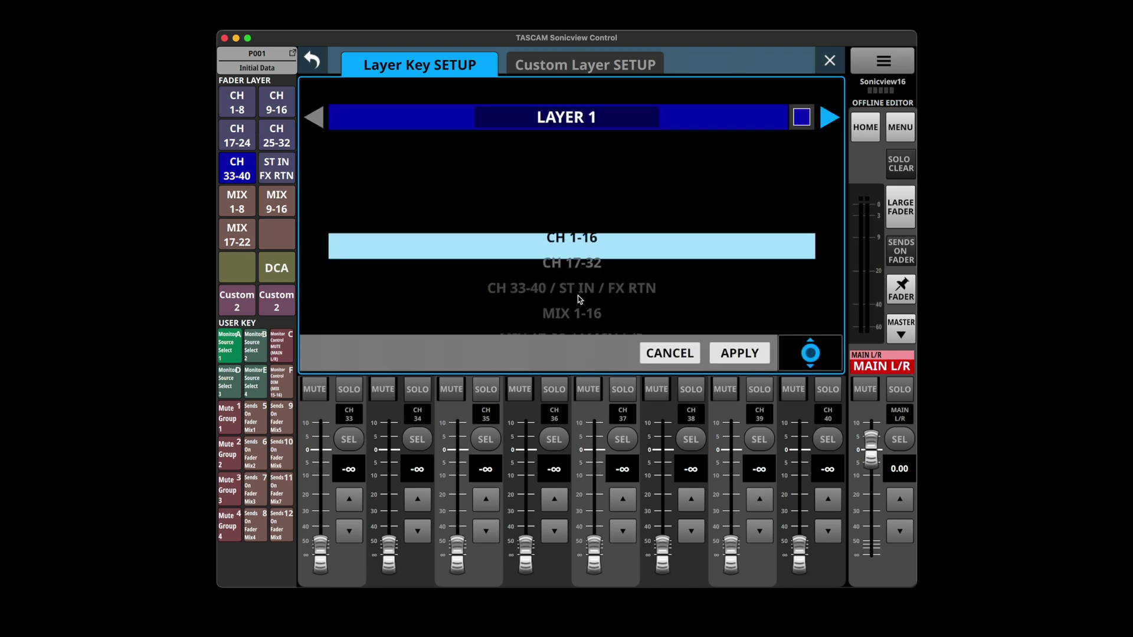
pyautogui.click(756, 352)
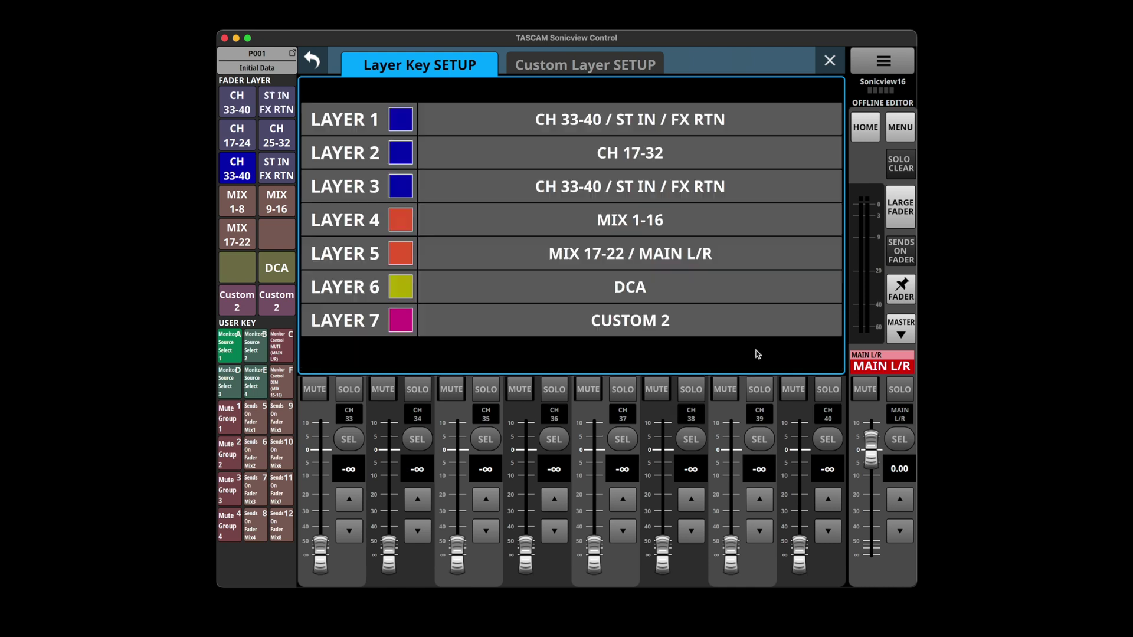
# Call up the ST IN / FX RTN and CH 33-40 layers, then open the Brightness preferences
pyautogui.click(275, 105)
pyautogui.click(247, 106)
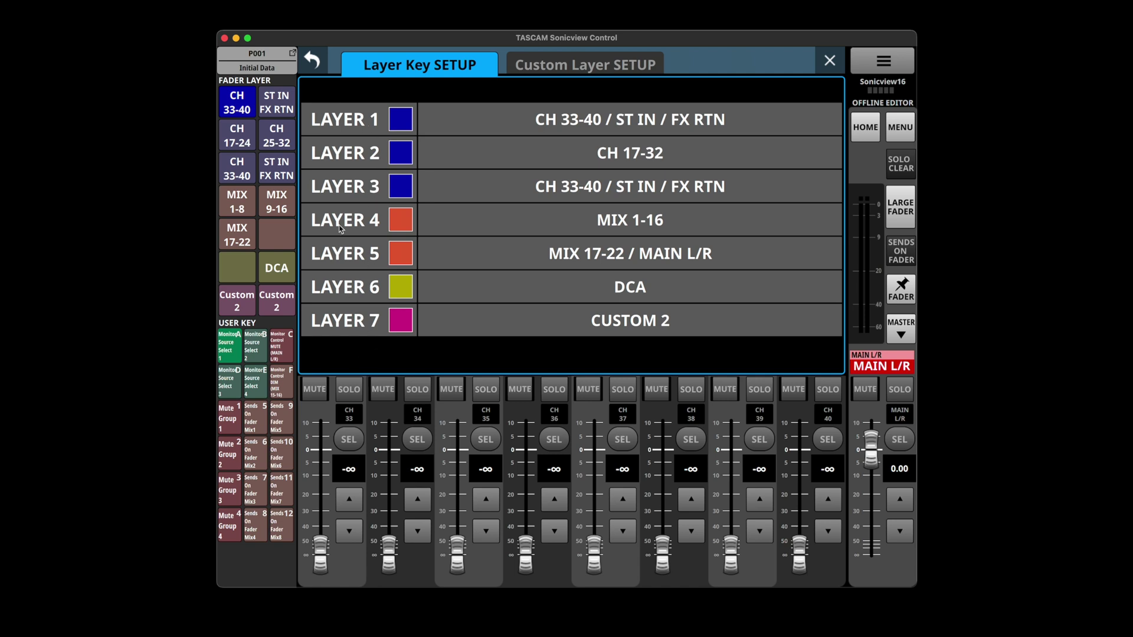
pyautogui.click(322, 63)
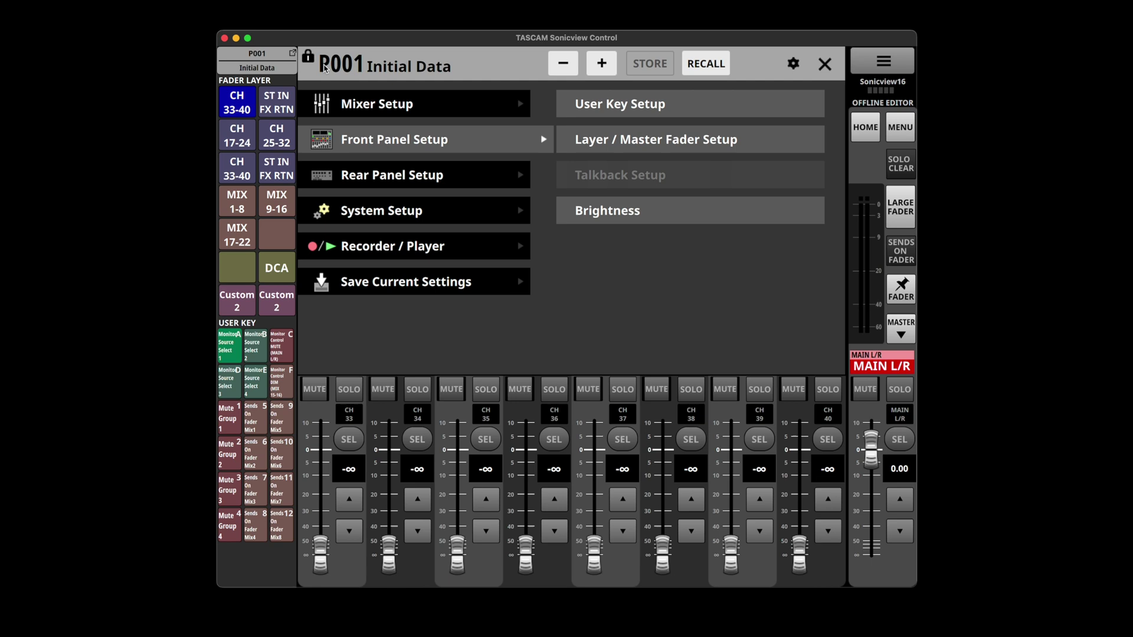
pyautogui.click(626, 216)
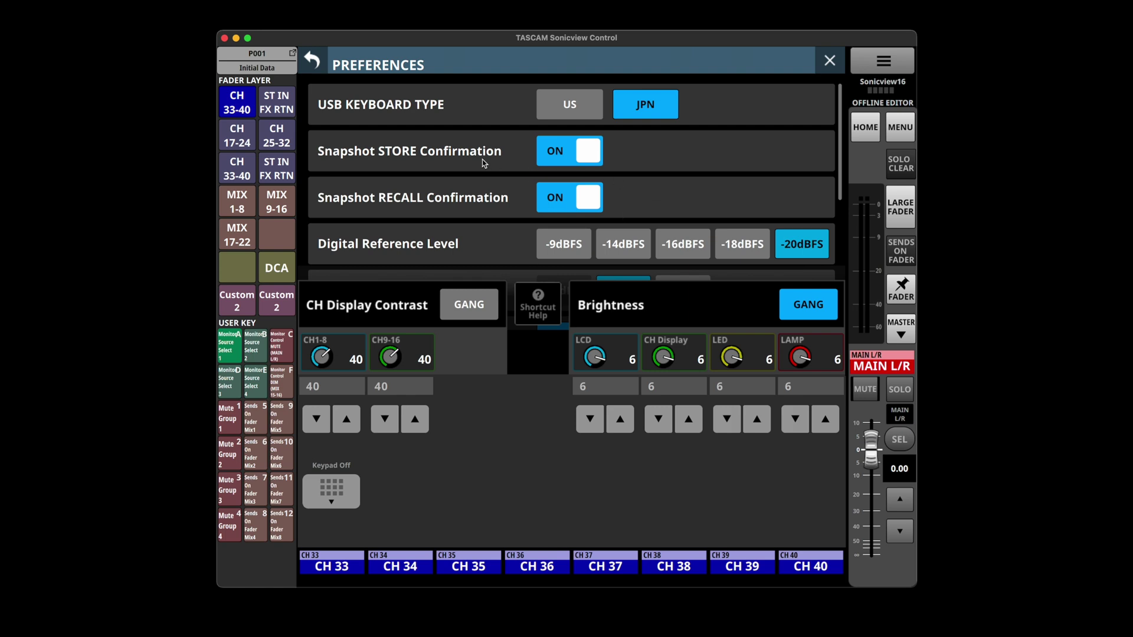
# Reopen the Preferences via Brightness and set Digital Reference Level to -18dBFS
pyautogui.scroll(-3, 482, 160)
pyautogui.scroll(3, 483, 159)
pyautogui.scroll(-3, 483, 159)
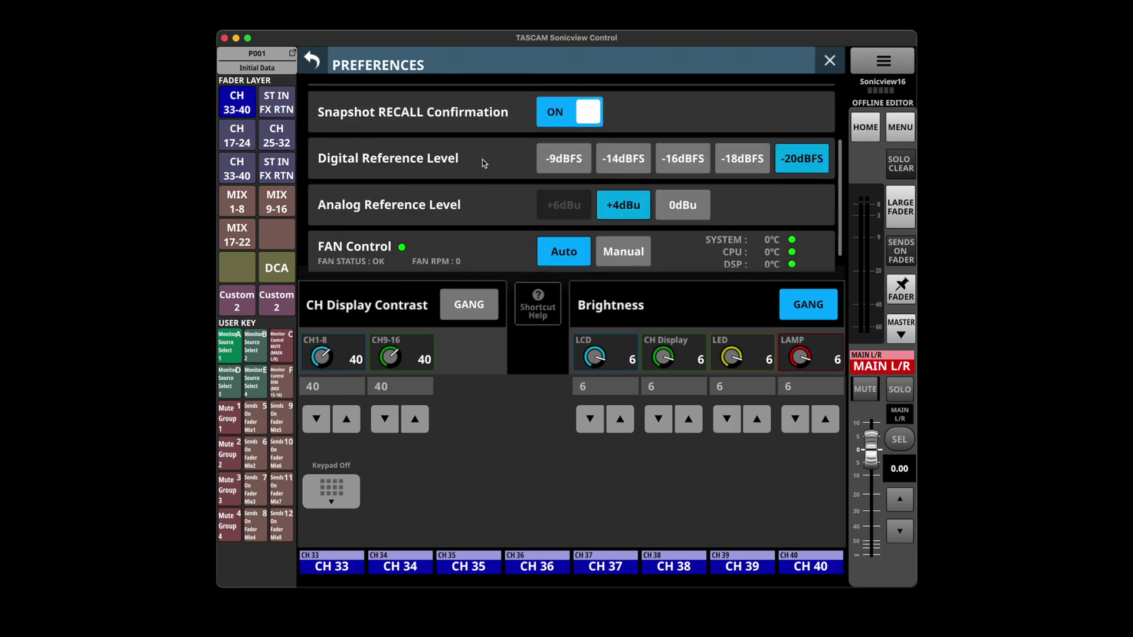
pyautogui.scroll(3, 482, 160)
pyautogui.press('Escape')
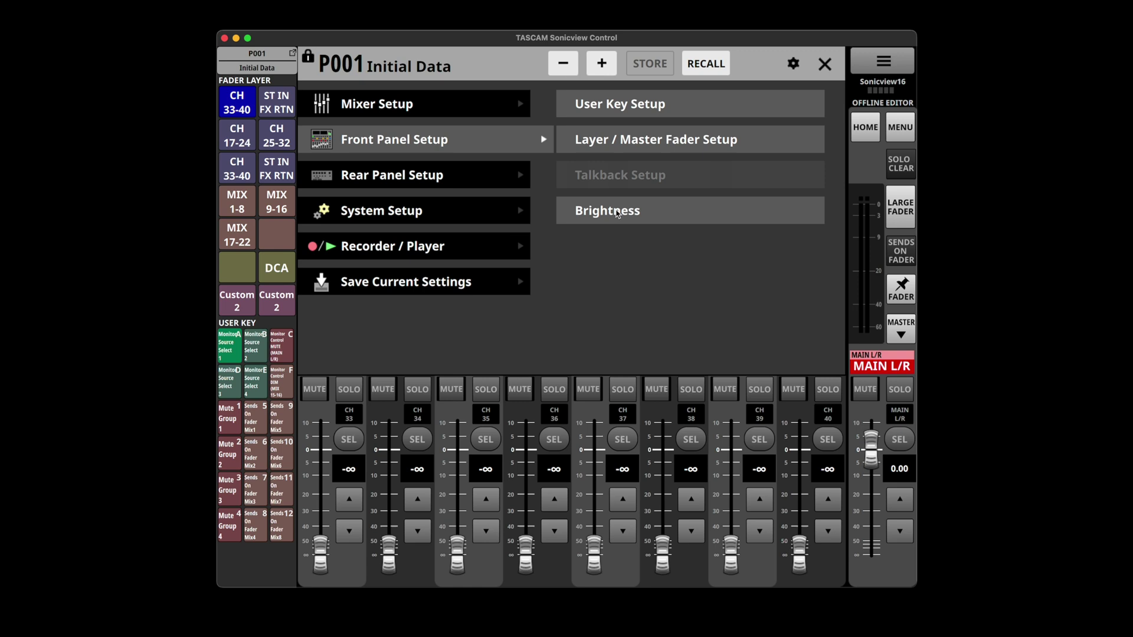
pyautogui.click(617, 213)
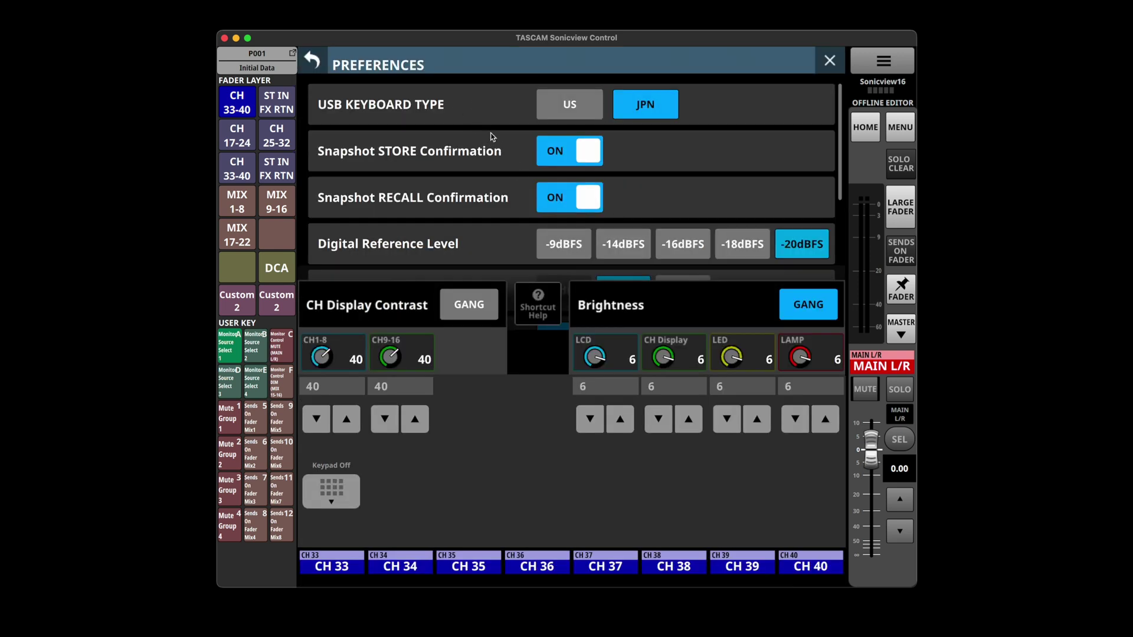
pyautogui.scroll(-1, 490, 136)
pyautogui.scroll(1, 491, 137)
pyautogui.scroll(-3, 505, 175)
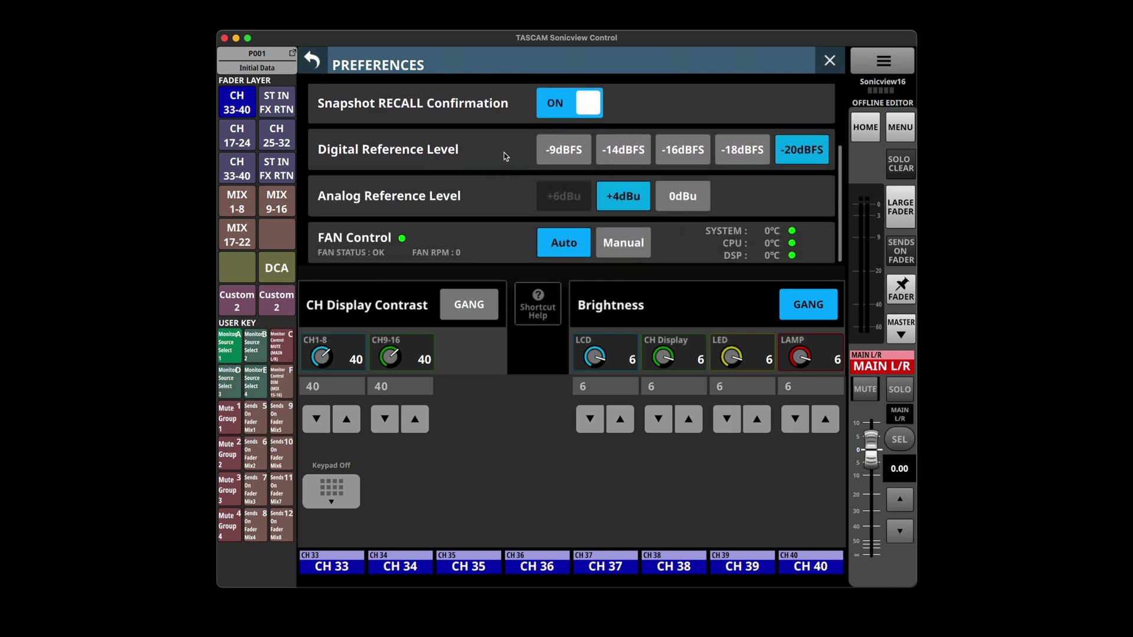
pyautogui.click(742, 153)
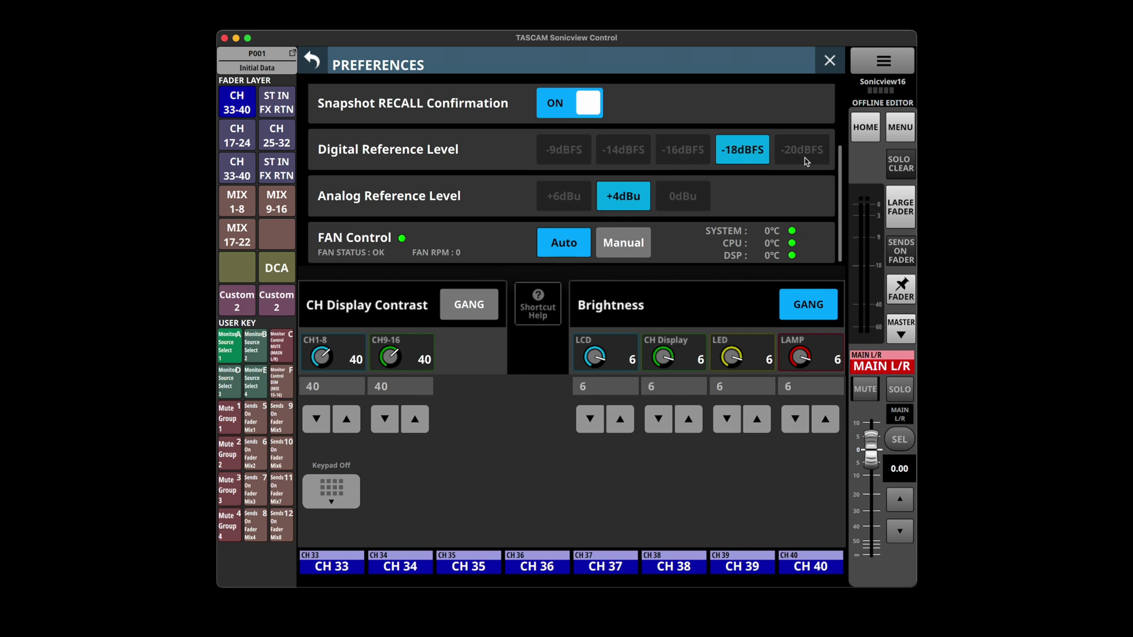
pyautogui.click(785, 152)
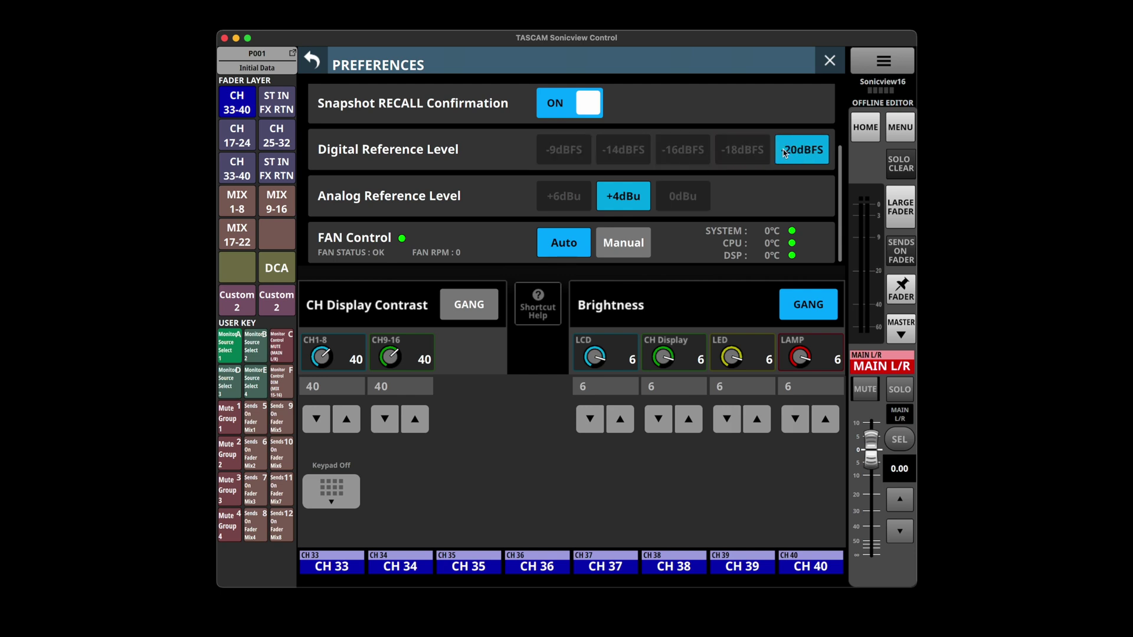
pyautogui.click(739, 151)
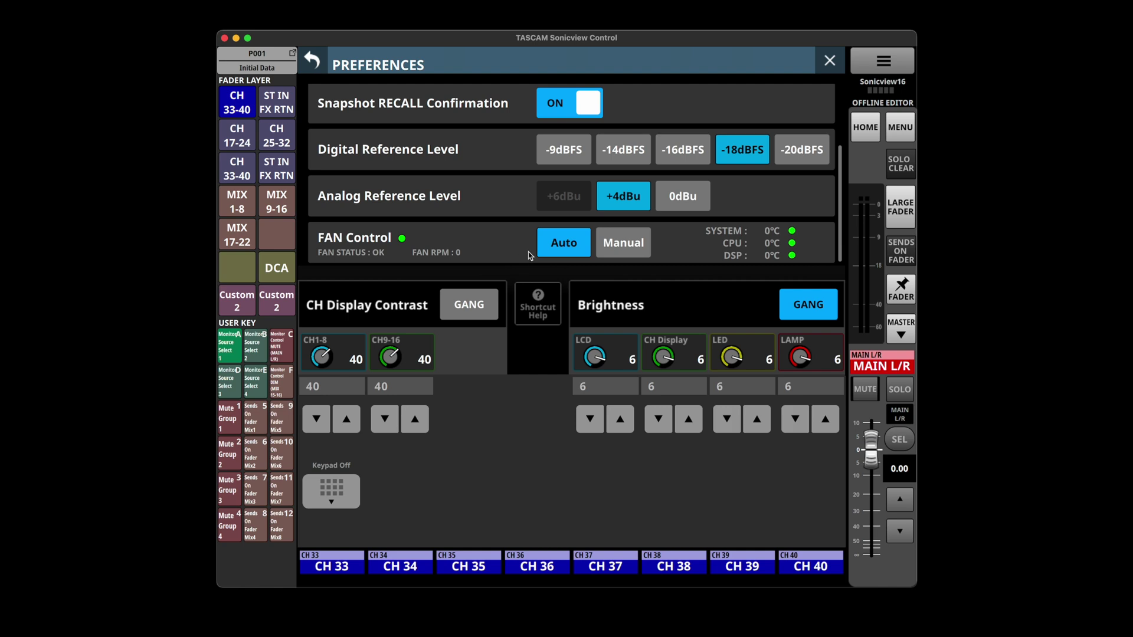
# Put the fan under manual control and lower its speed from 3.5 to 2.8
pyautogui.click(629, 249)
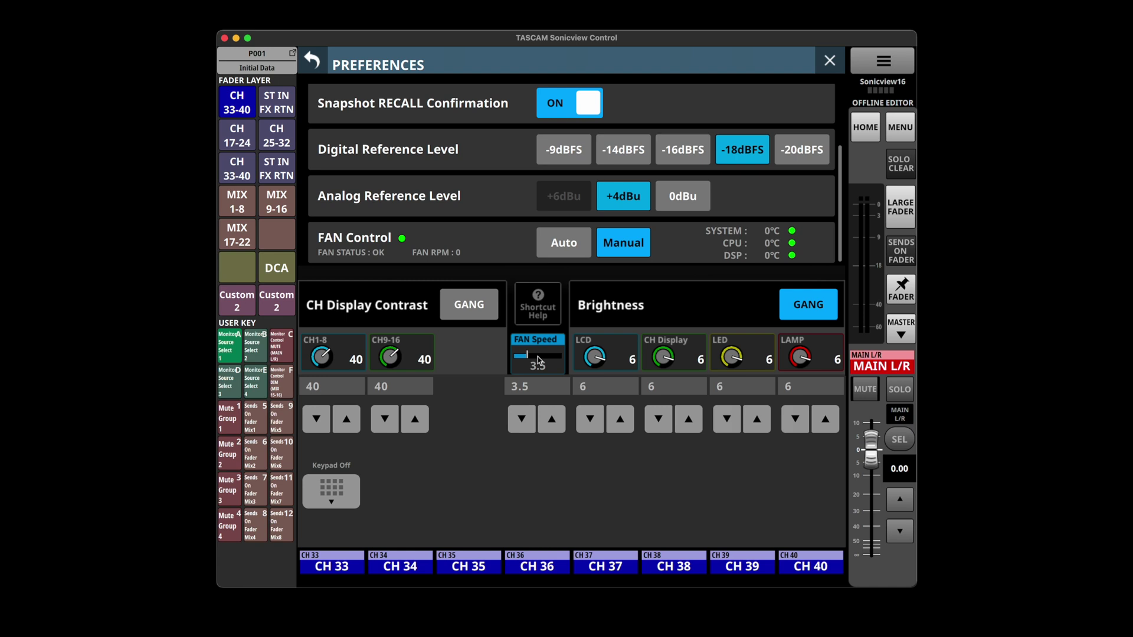
pyautogui.moveTo(538, 360); pyautogui.dragTo(525, 368)
pyautogui.click(328, 502)
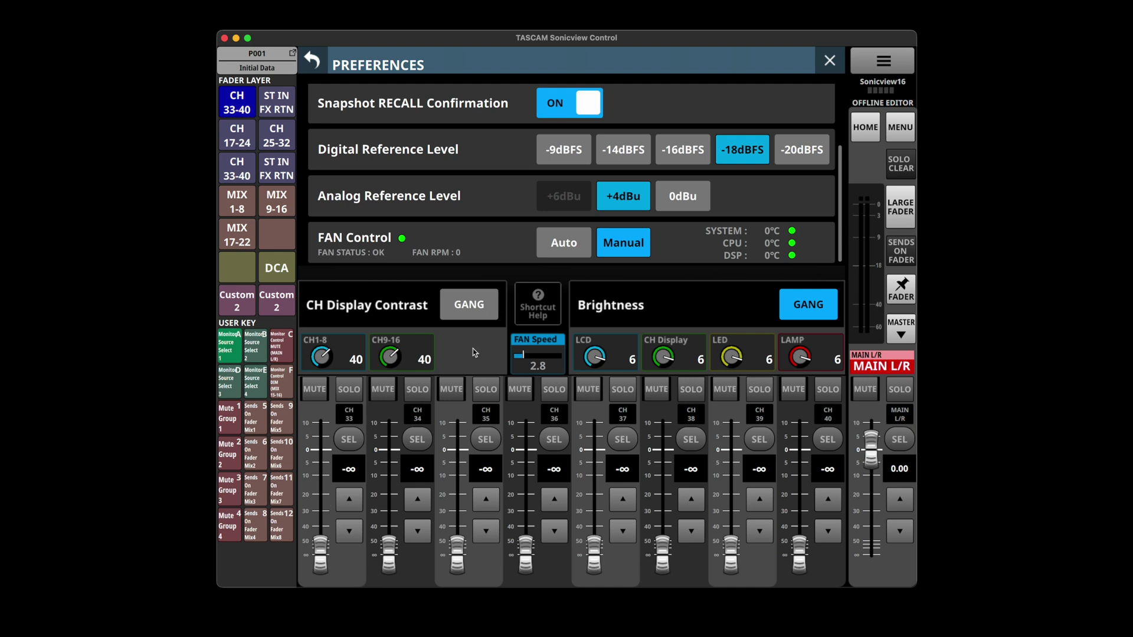
# Toggle the display contrast GANG on and off, leaving it unlinked
pyautogui.click(471, 314)
pyautogui.click(470, 314)
pyautogui.scroll(3, 494, 211)
# Close Preferences and open Dante Setup under the menu's Rear Panel Setup
pyautogui.click(830, 60)
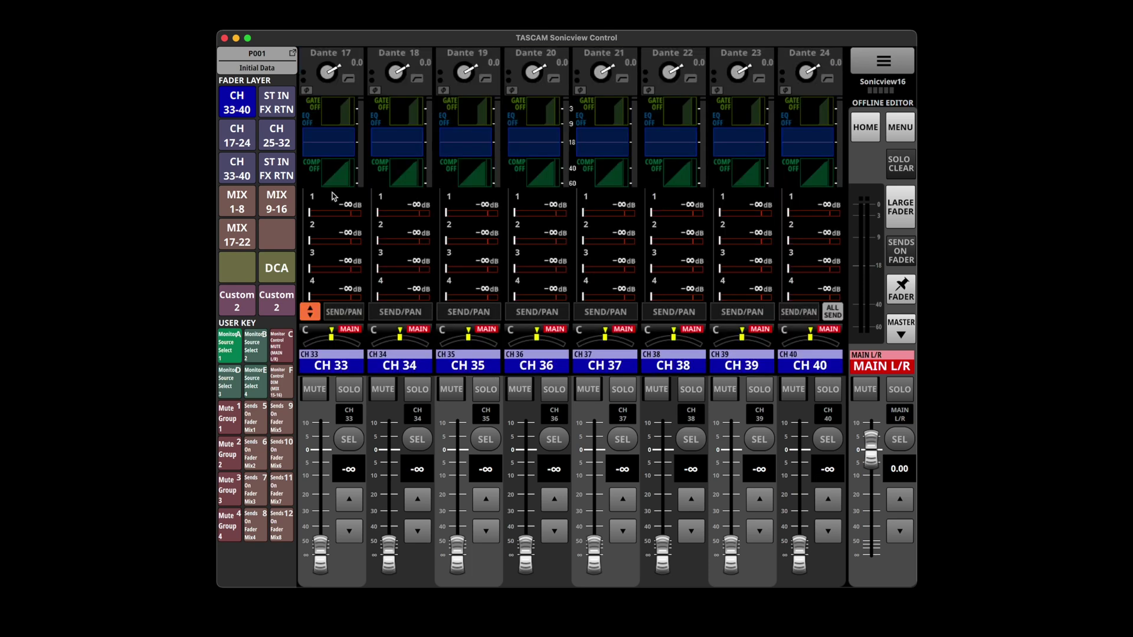
pyautogui.click(903, 130)
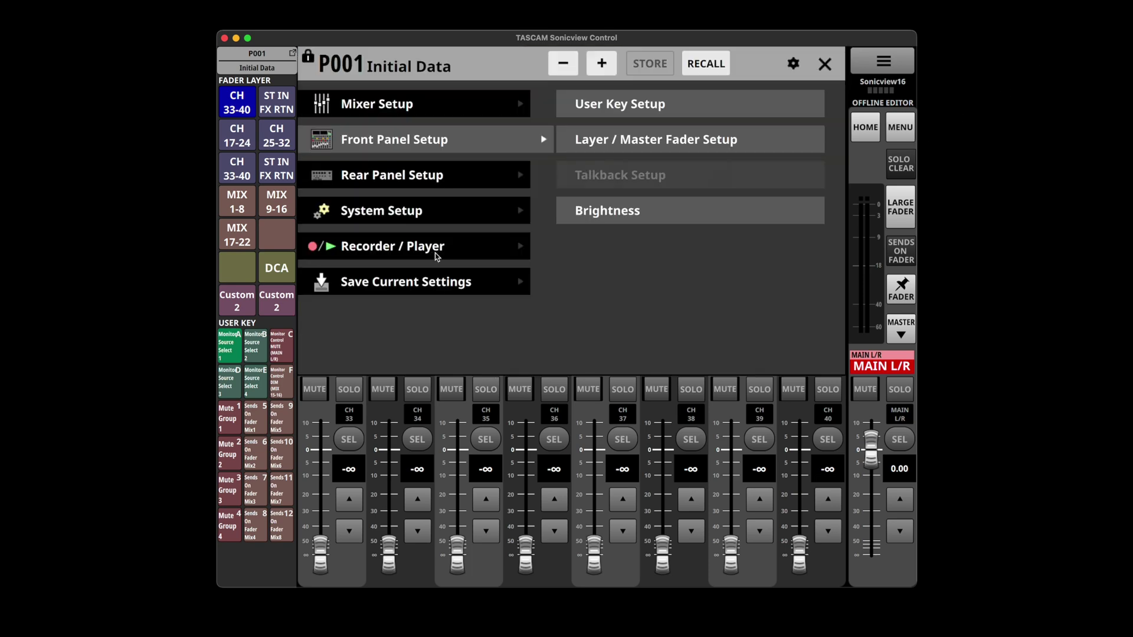
pyautogui.click(451, 177)
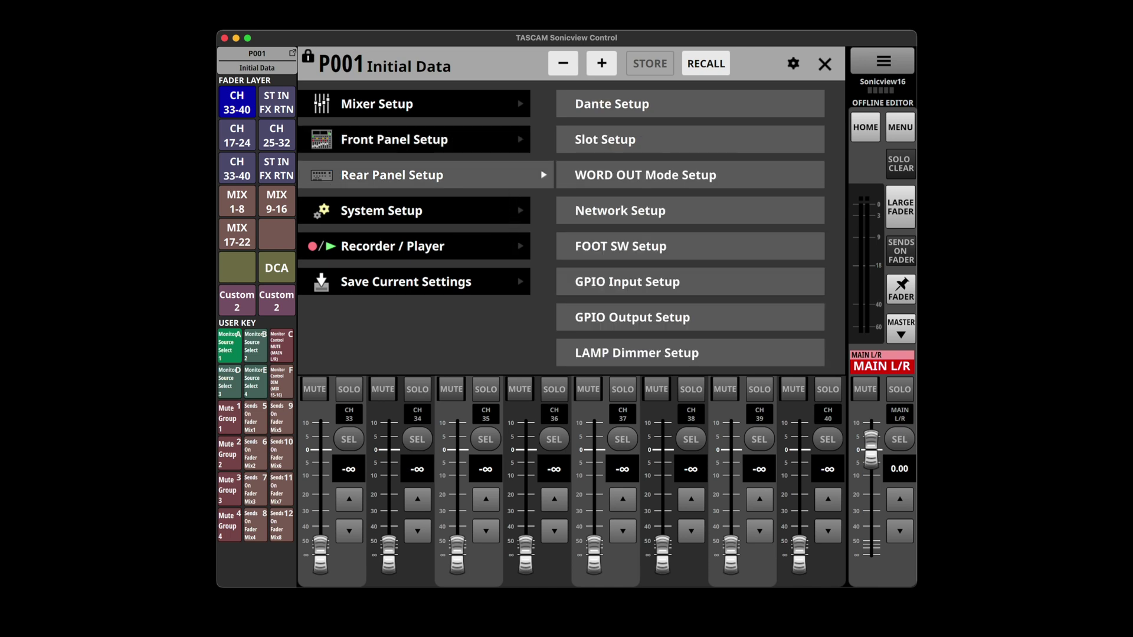
pyautogui.click(656, 106)
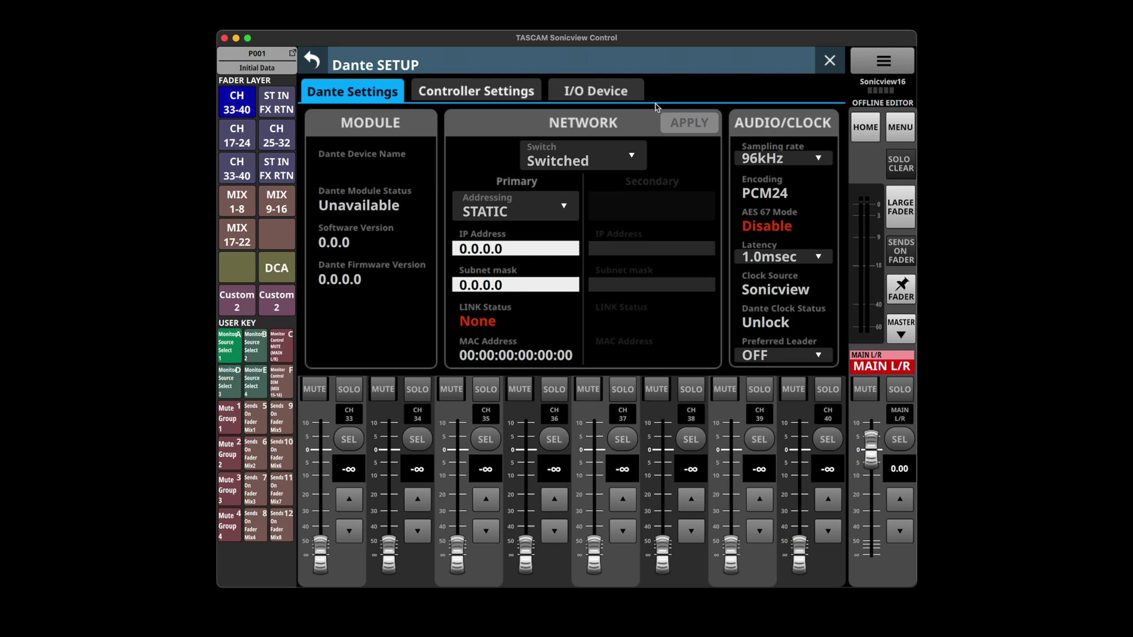
# Browse the Controller Settings, I/O Device and Dante Settings tabs, then back out to Rear Panel Setup
pyautogui.click(483, 90)
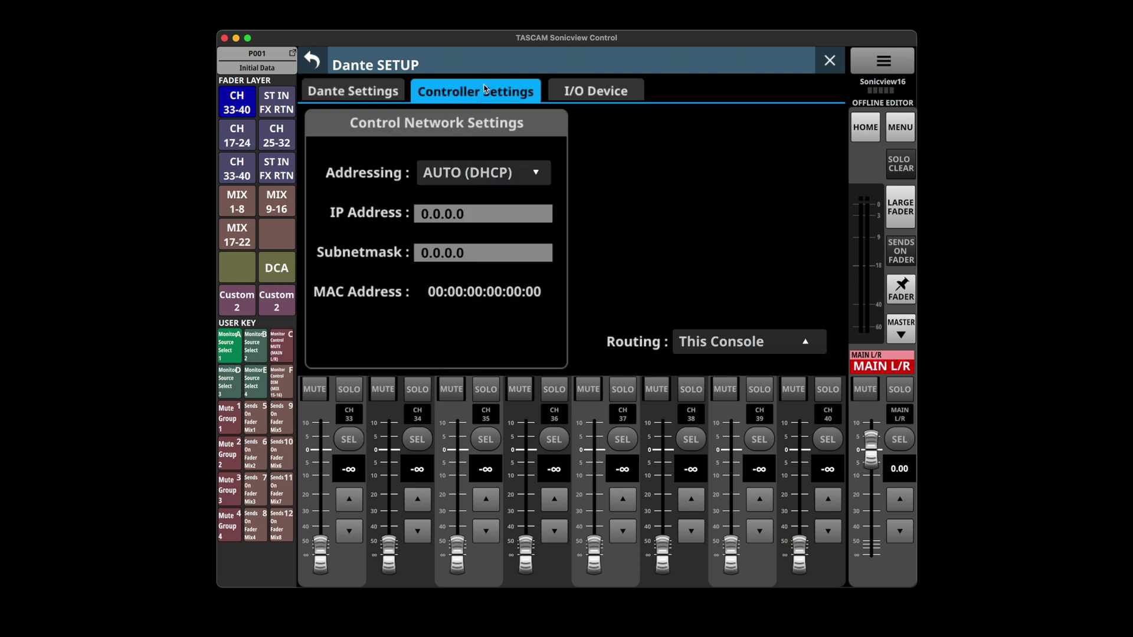
pyautogui.click(597, 90)
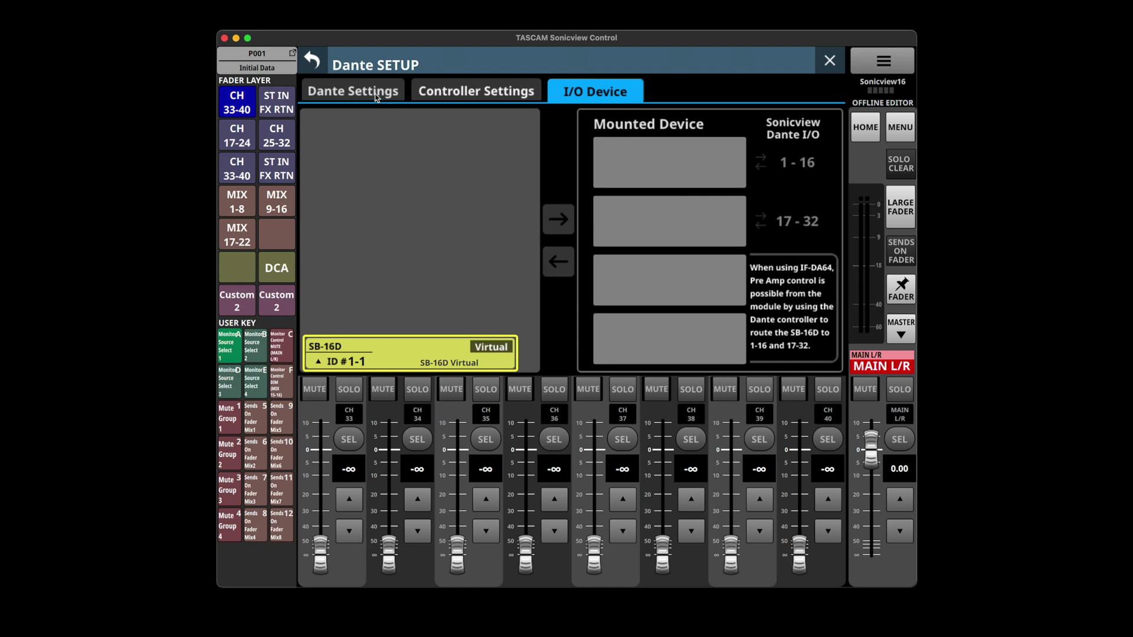
pyautogui.click(376, 97)
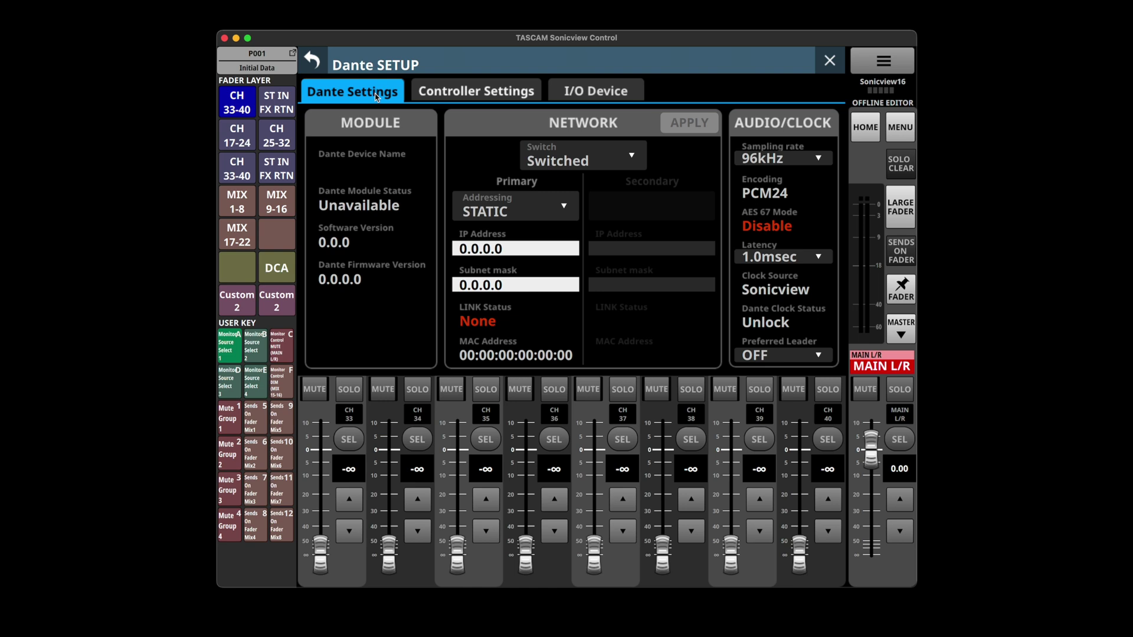
pyautogui.click(584, 91)
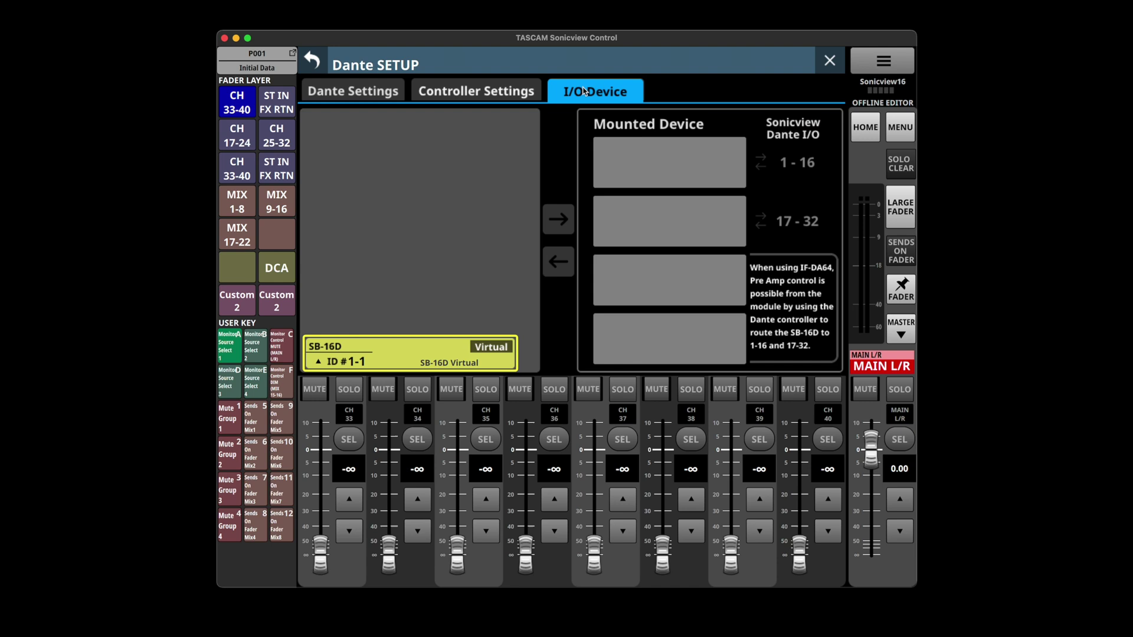
pyautogui.click(480, 96)
pyautogui.click(380, 94)
pyautogui.click(326, 66)
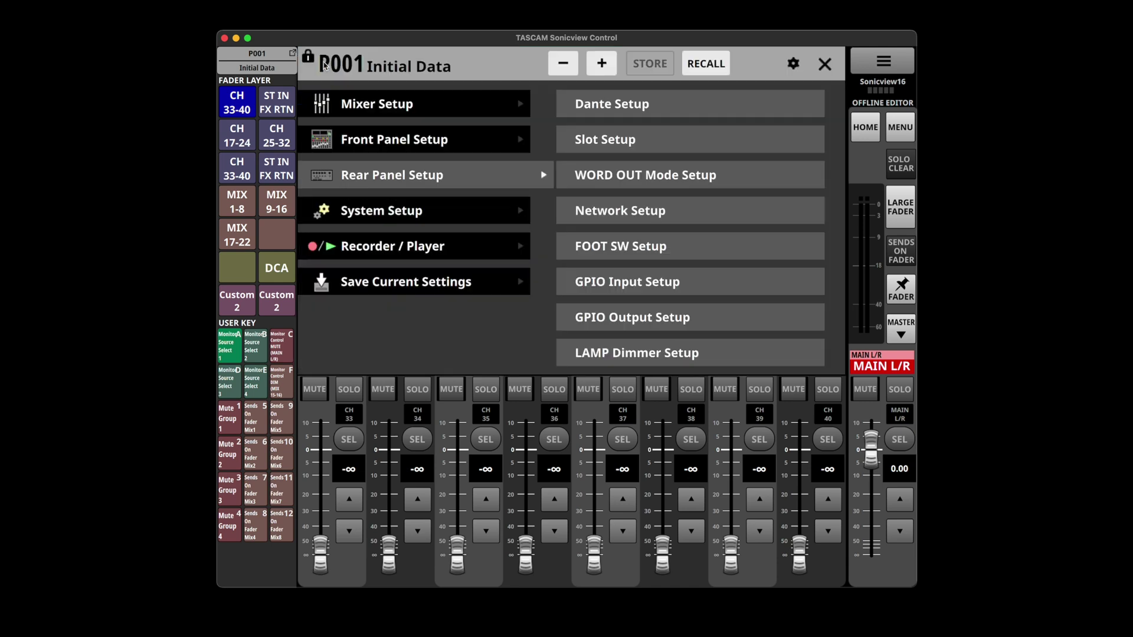
pyautogui.click(616, 141)
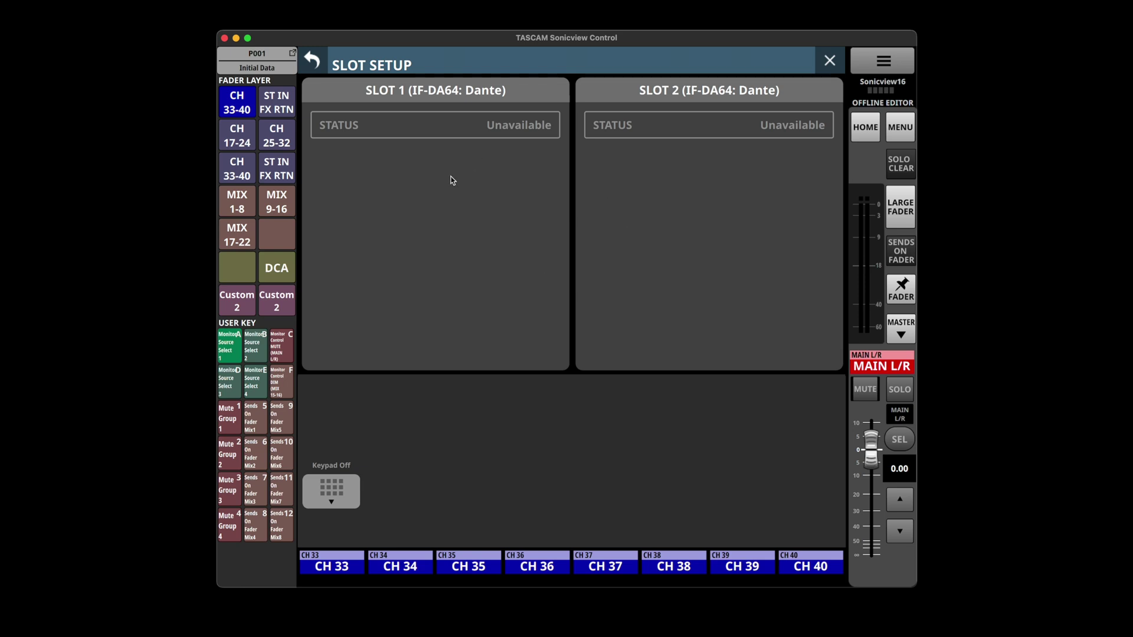
pyautogui.click(312, 64)
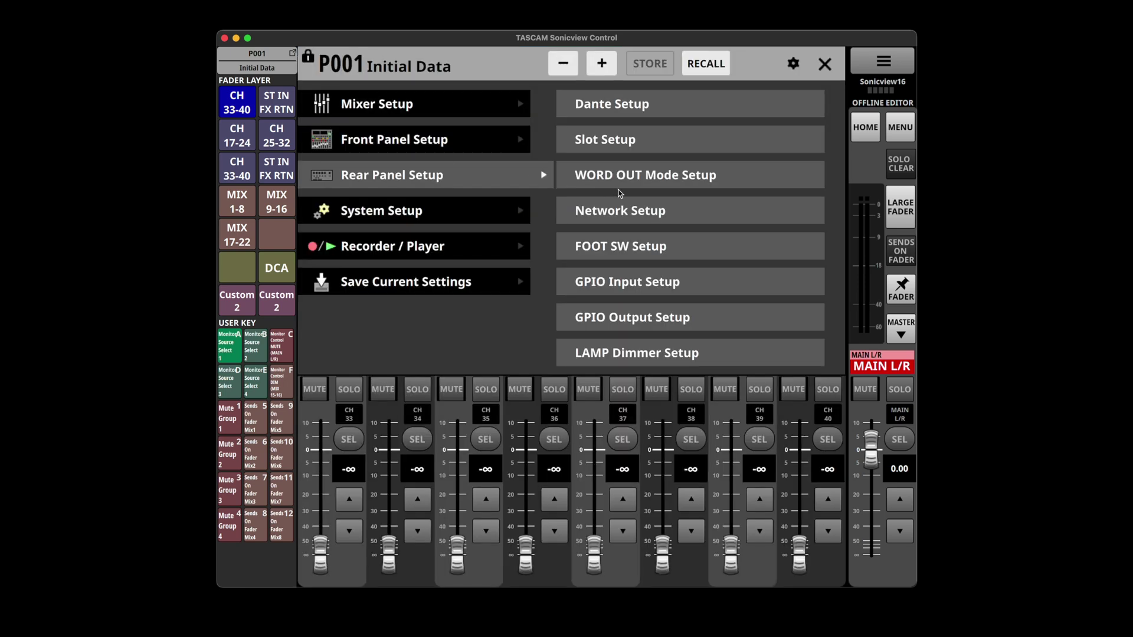
pyautogui.click(662, 172)
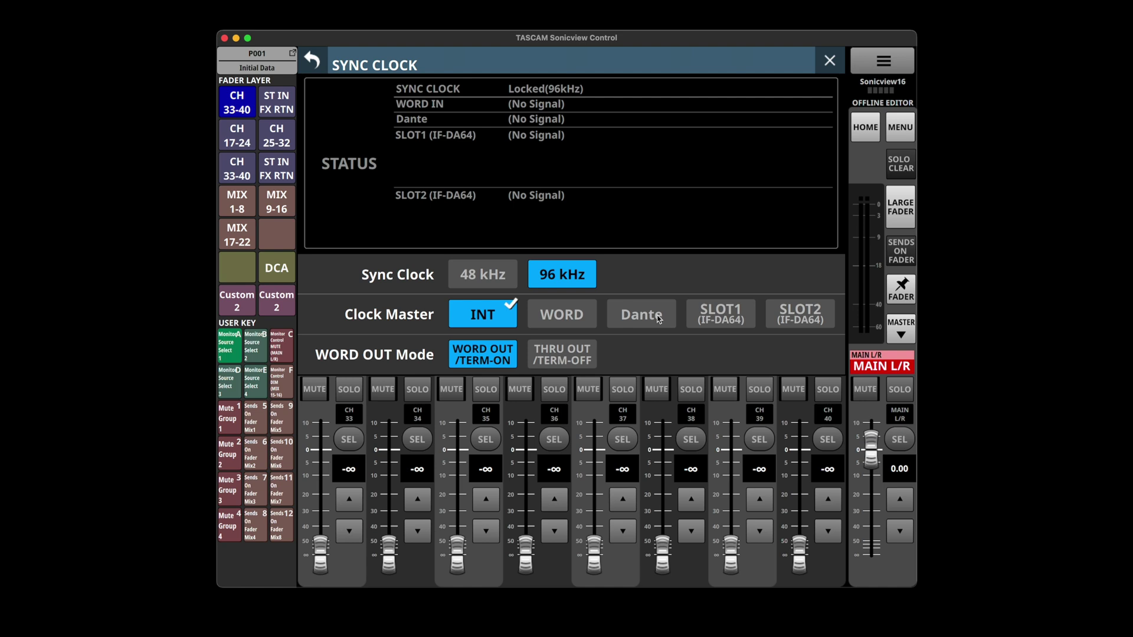
pyautogui.click(310, 61)
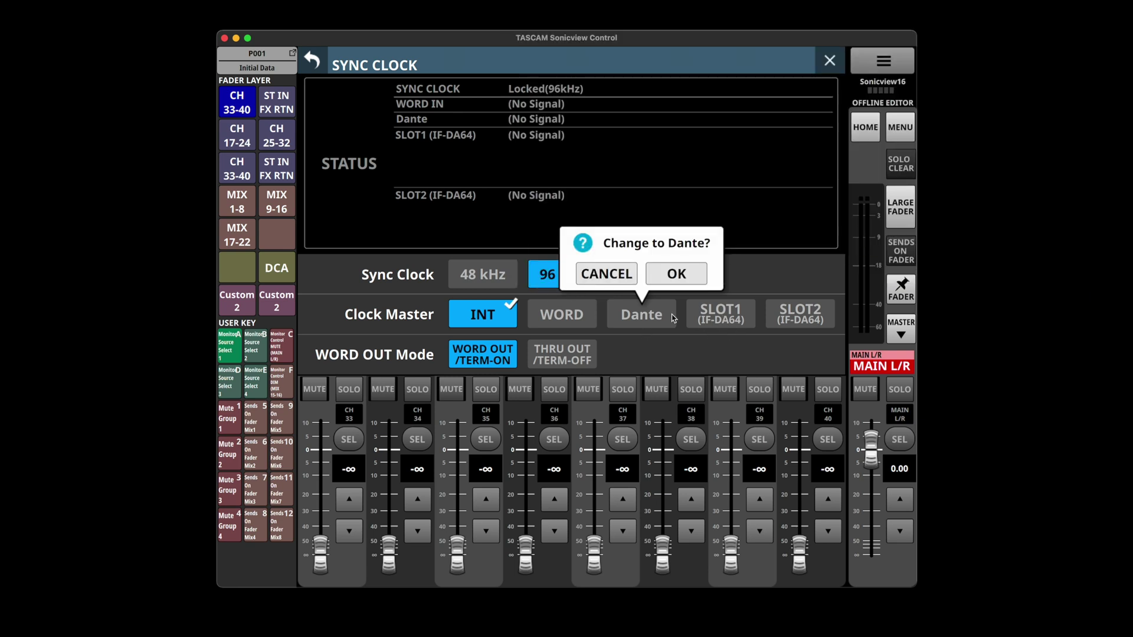
pyautogui.click(611, 275)
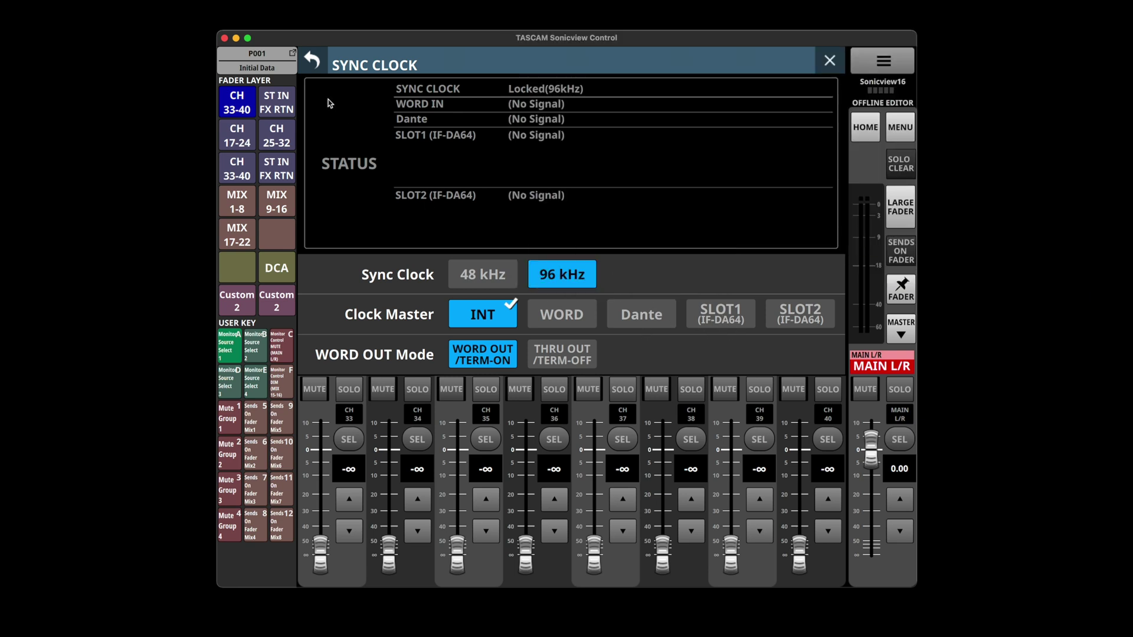
pyautogui.click(315, 59)
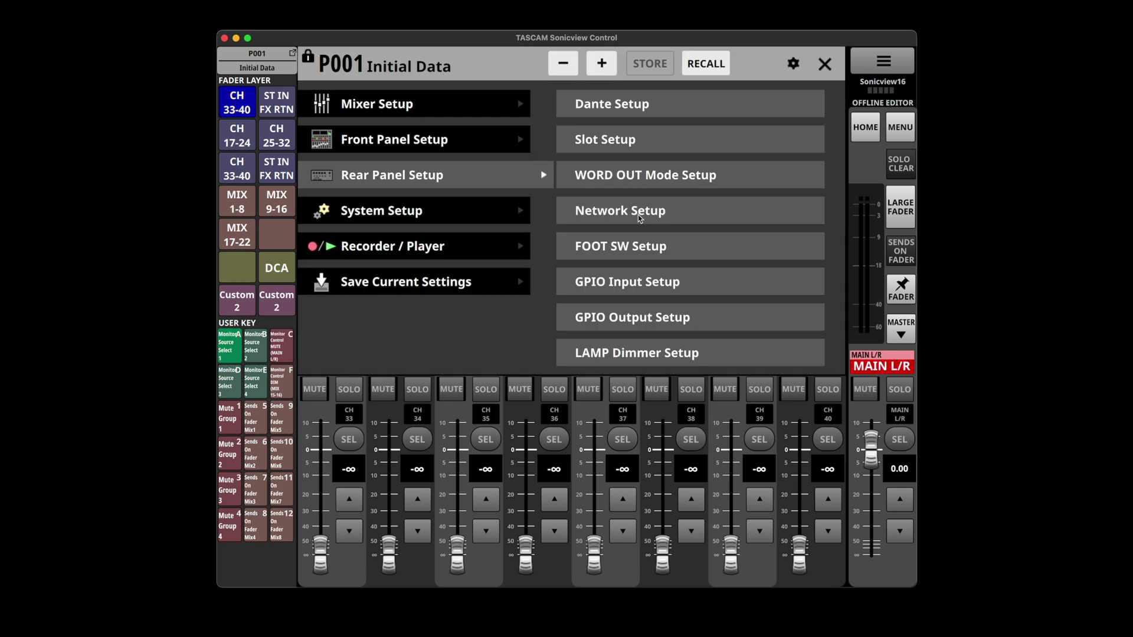
pyautogui.click(664, 218)
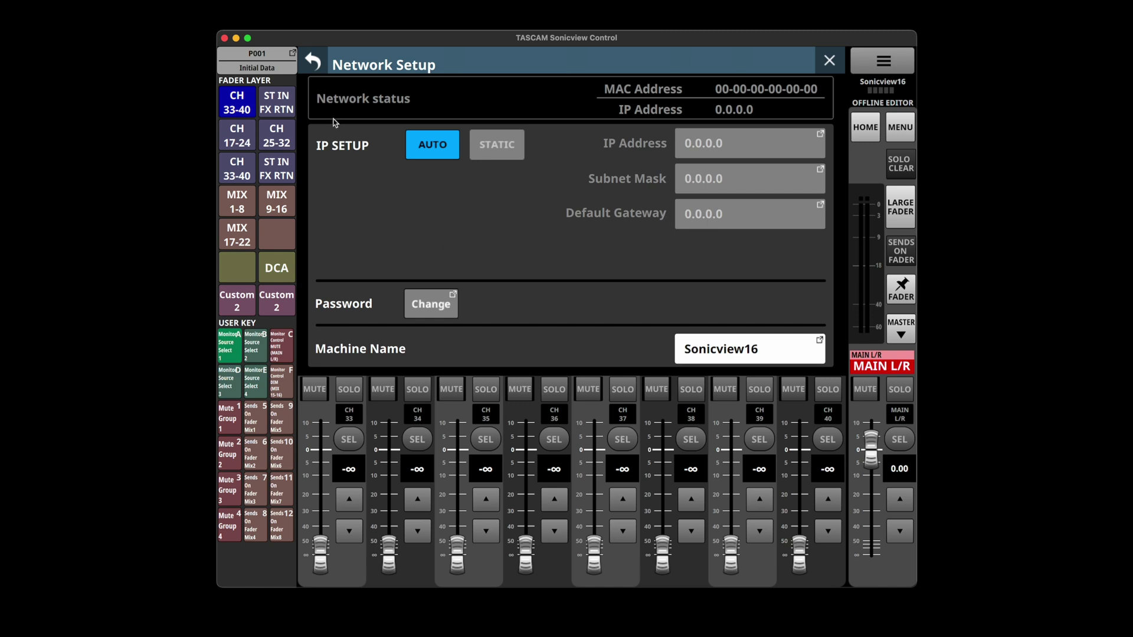
pyautogui.click(312, 67)
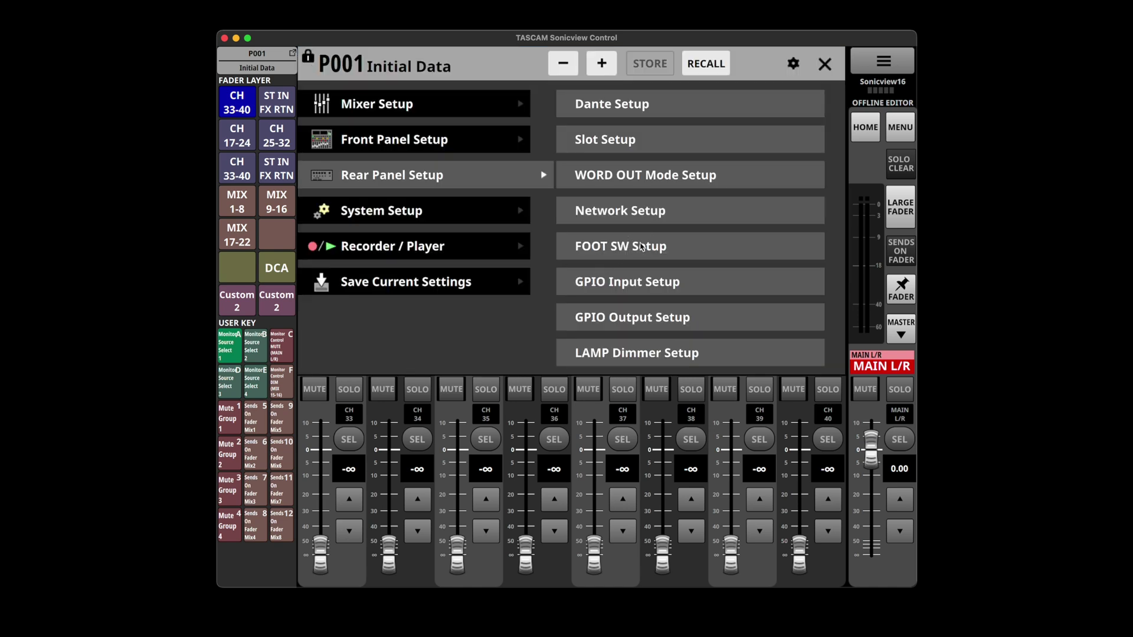
pyautogui.click(642, 246)
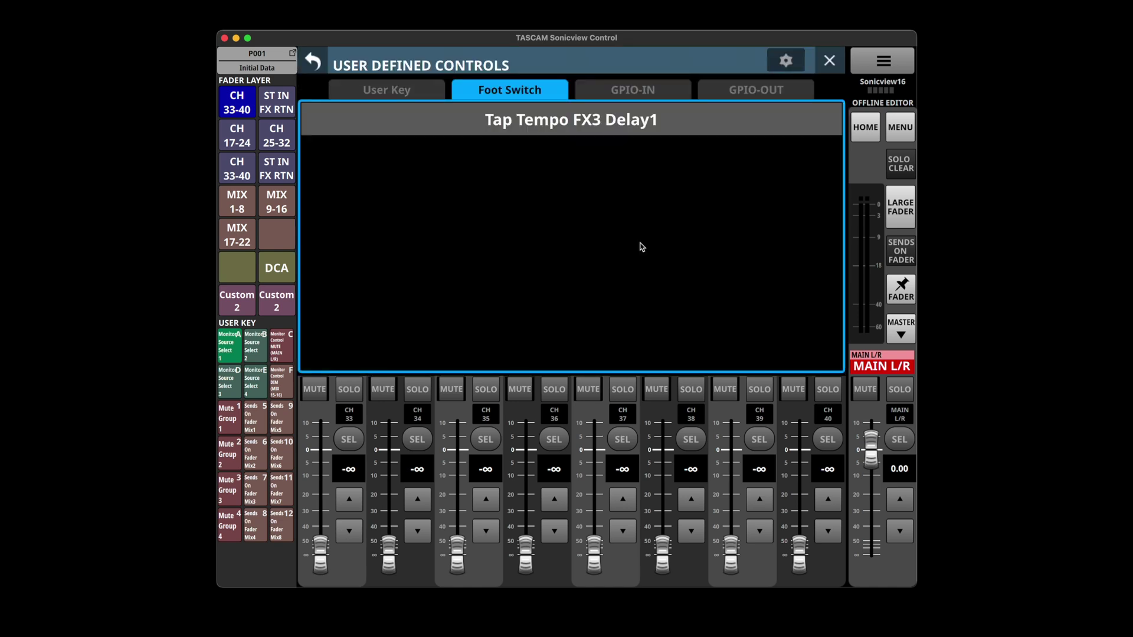
pyautogui.click(312, 64)
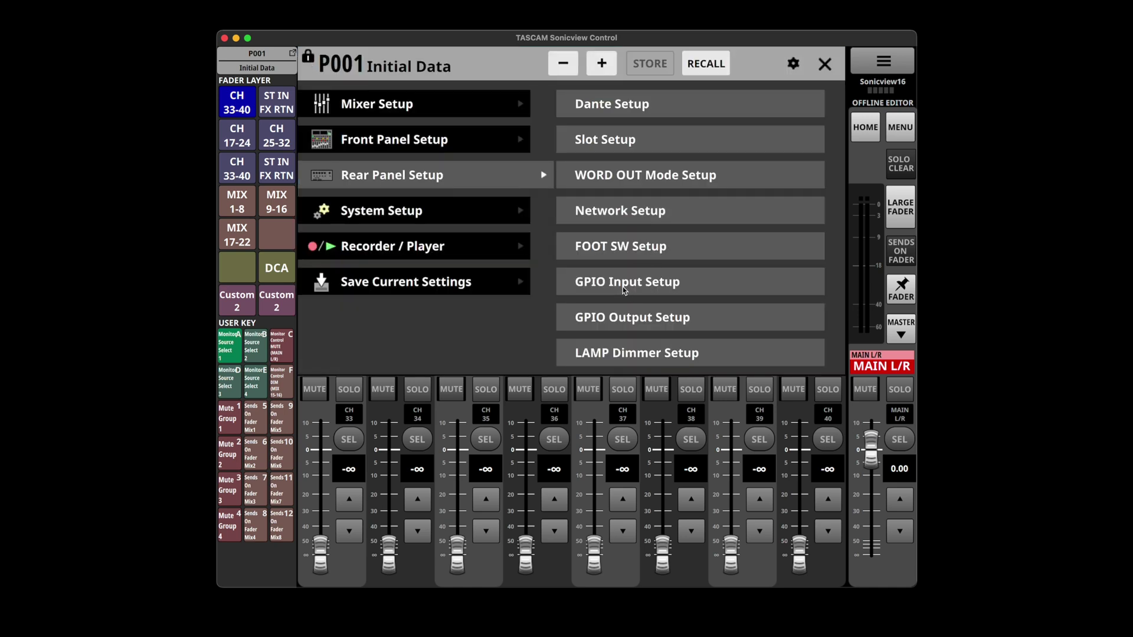
pyautogui.click(644, 315)
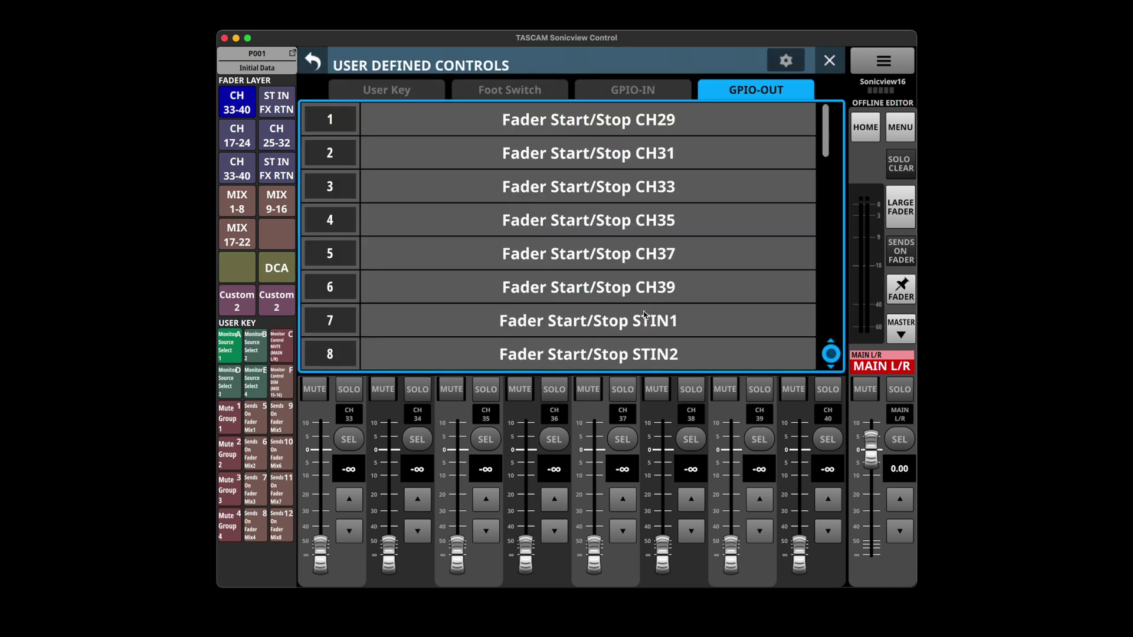
pyautogui.click(316, 64)
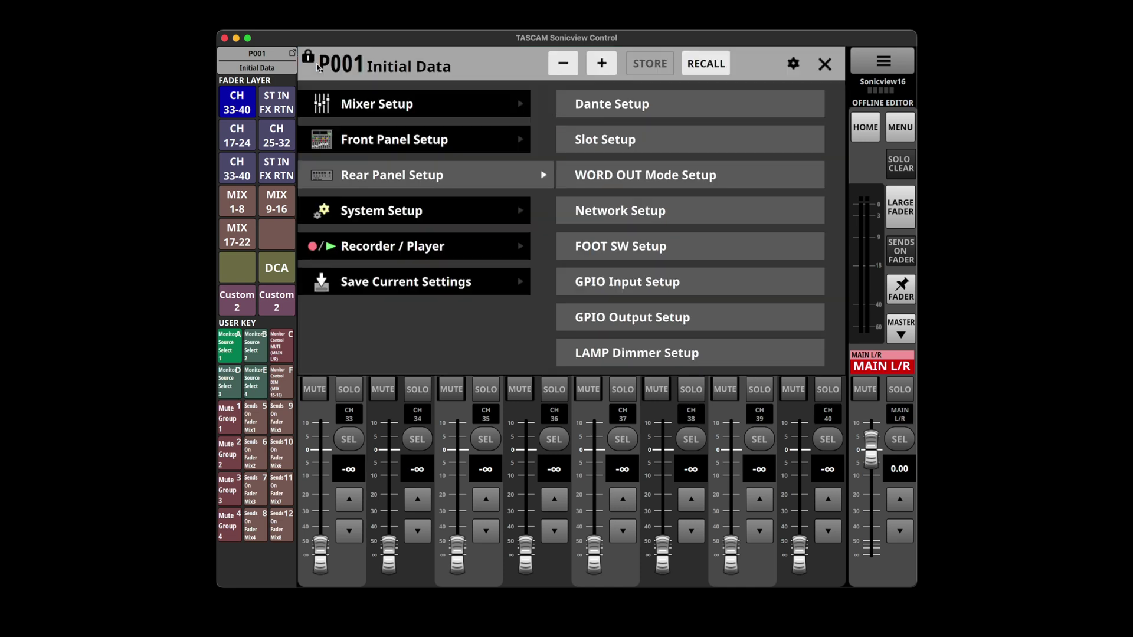
# Open System Setup's Information page and check the empty error log and status
pyautogui.click(444, 211)
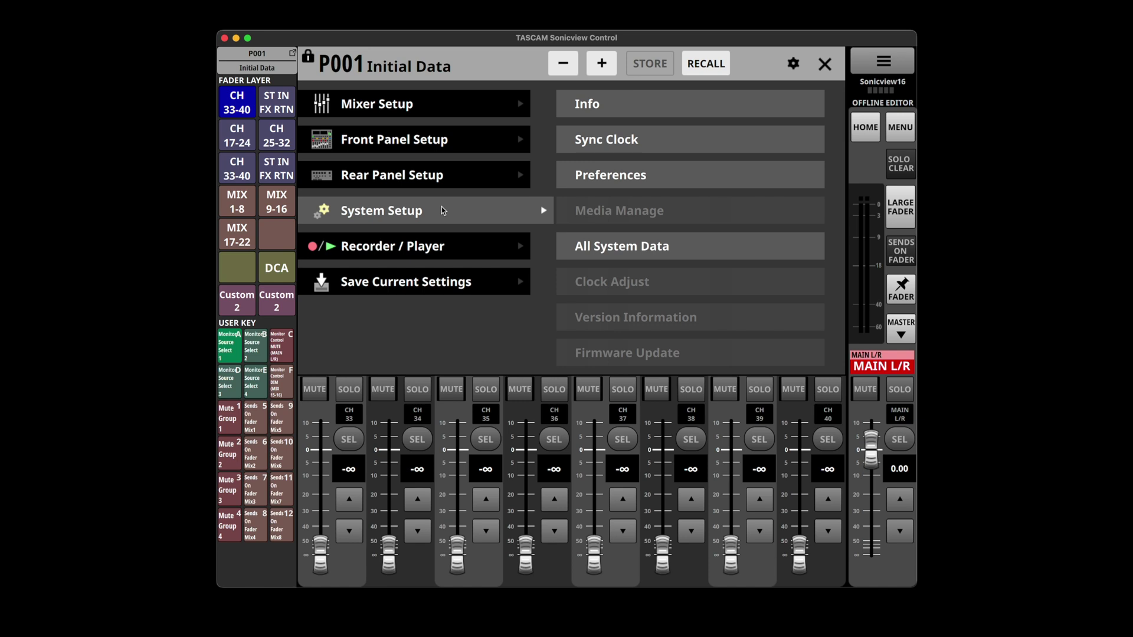
pyautogui.click(632, 104)
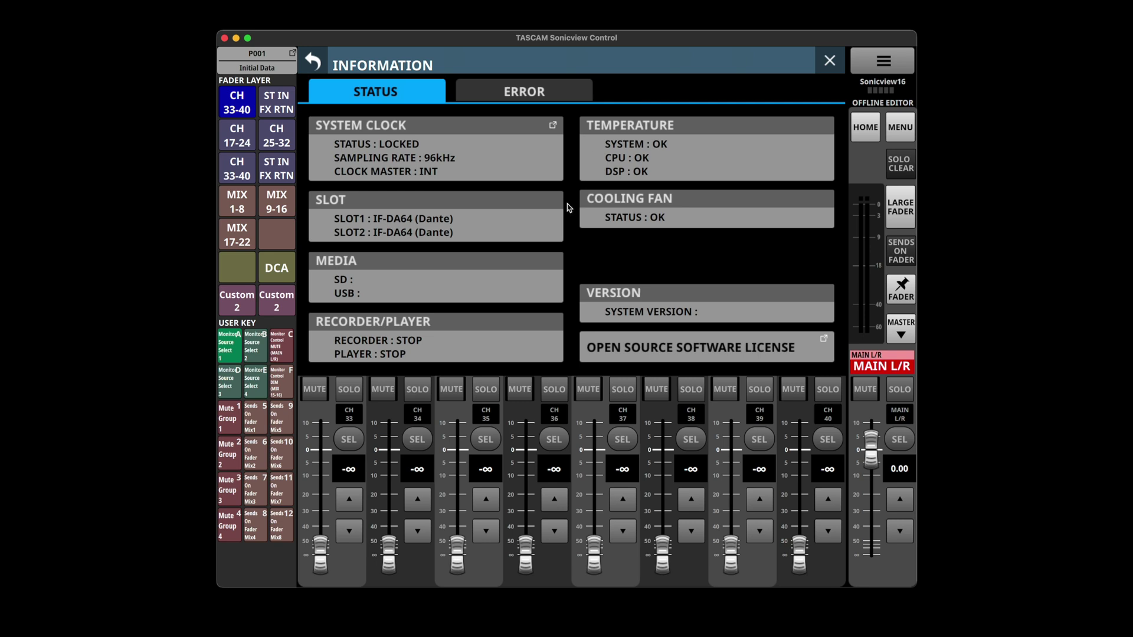
pyautogui.click(480, 93)
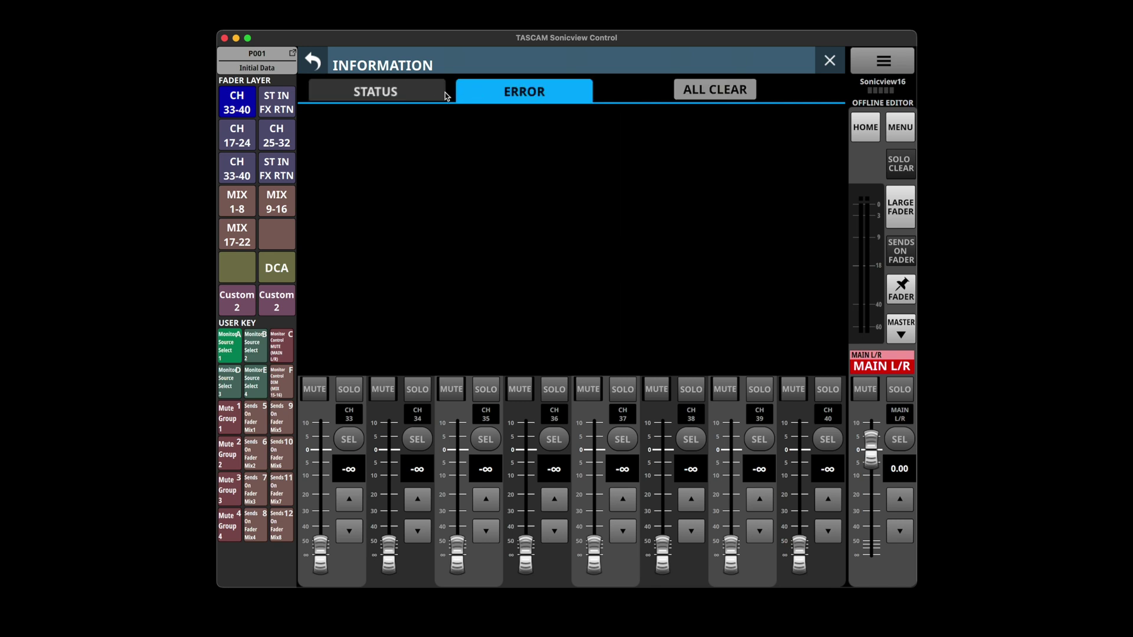
pyautogui.click(425, 94)
# Review the Sync Clock settings and return to the System Setup options
pyautogui.click(316, 72)
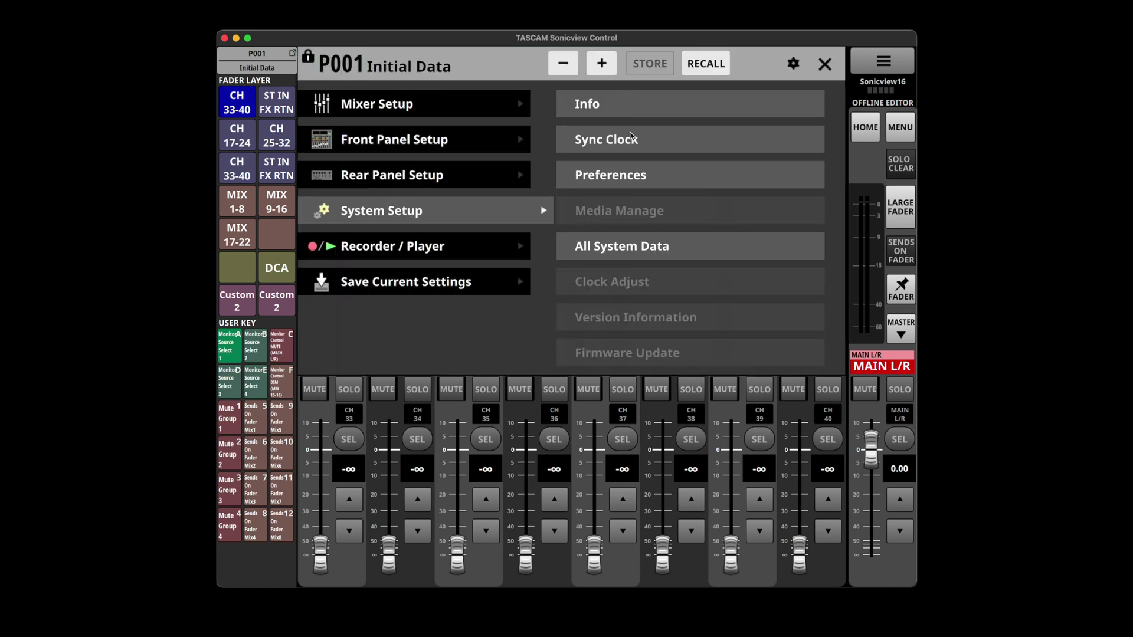
pyautogui.click(630, 138)
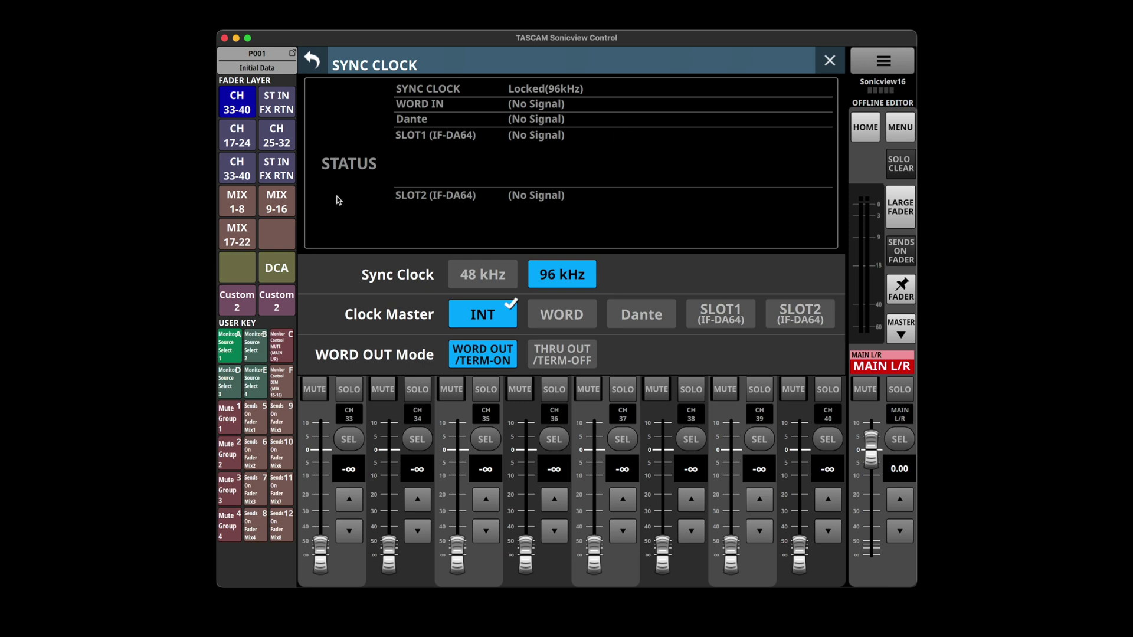
pyautogui.click(318, 57)
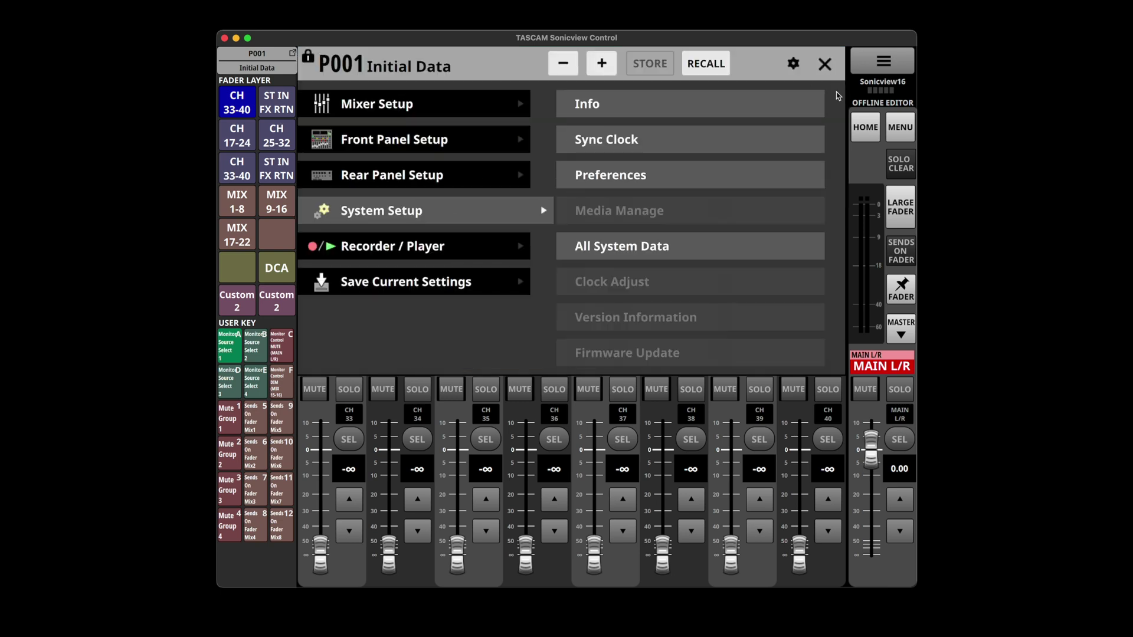
# Glance at Preferences, then open the Recorder / Player options
pyautogui.click(626, 184)
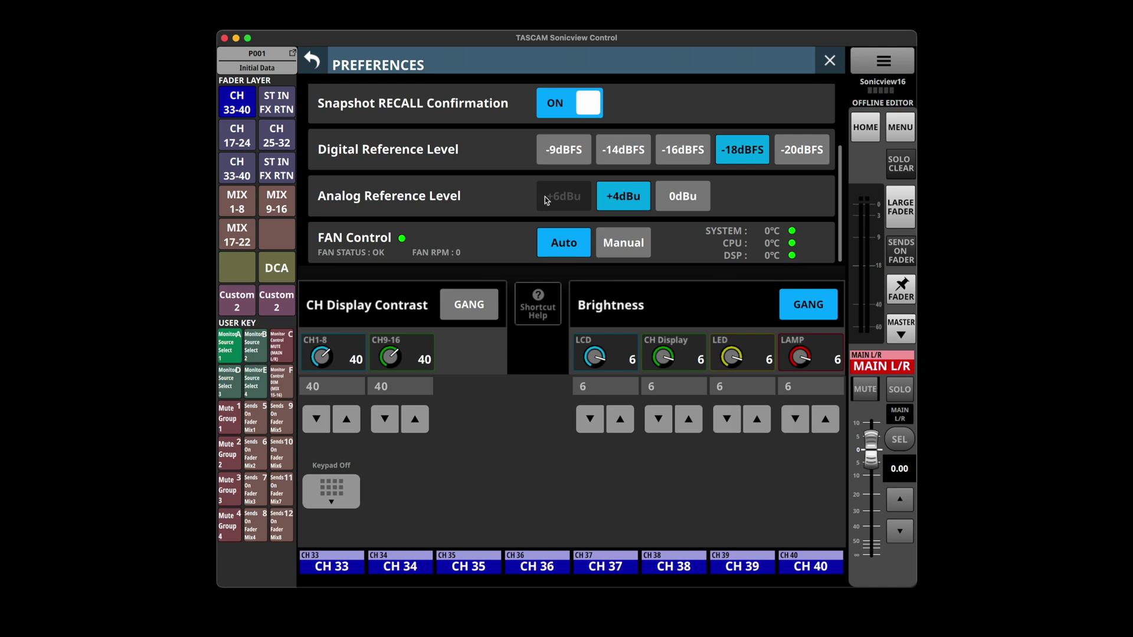
pyautogui.click(318, 63)
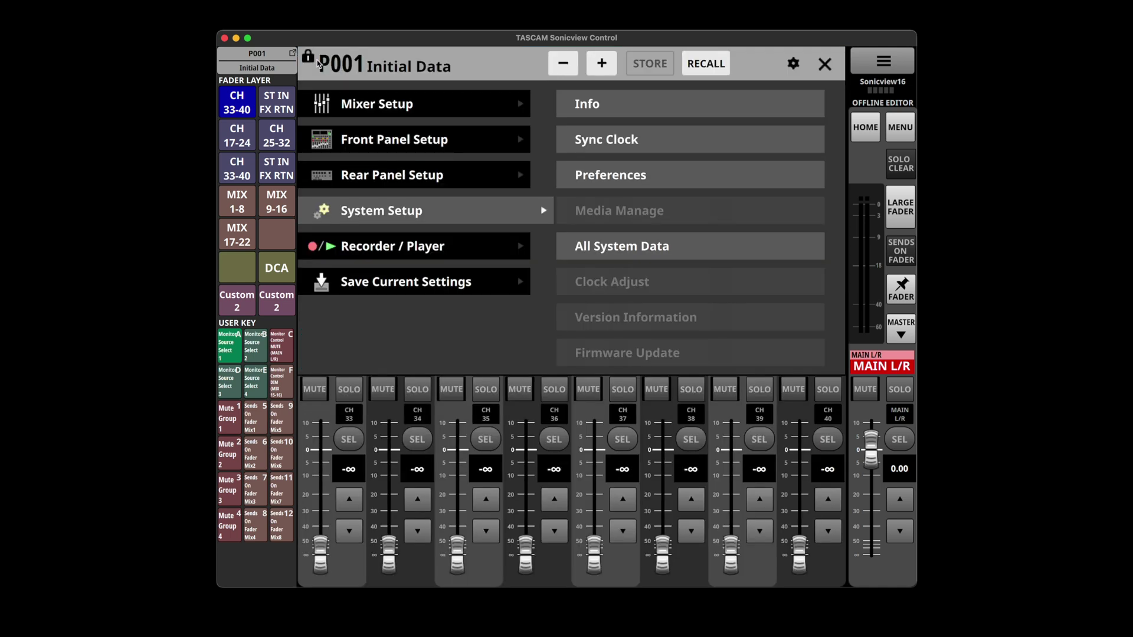
pyautogui.click(449, 258)
pyautogui.click(638, 246)
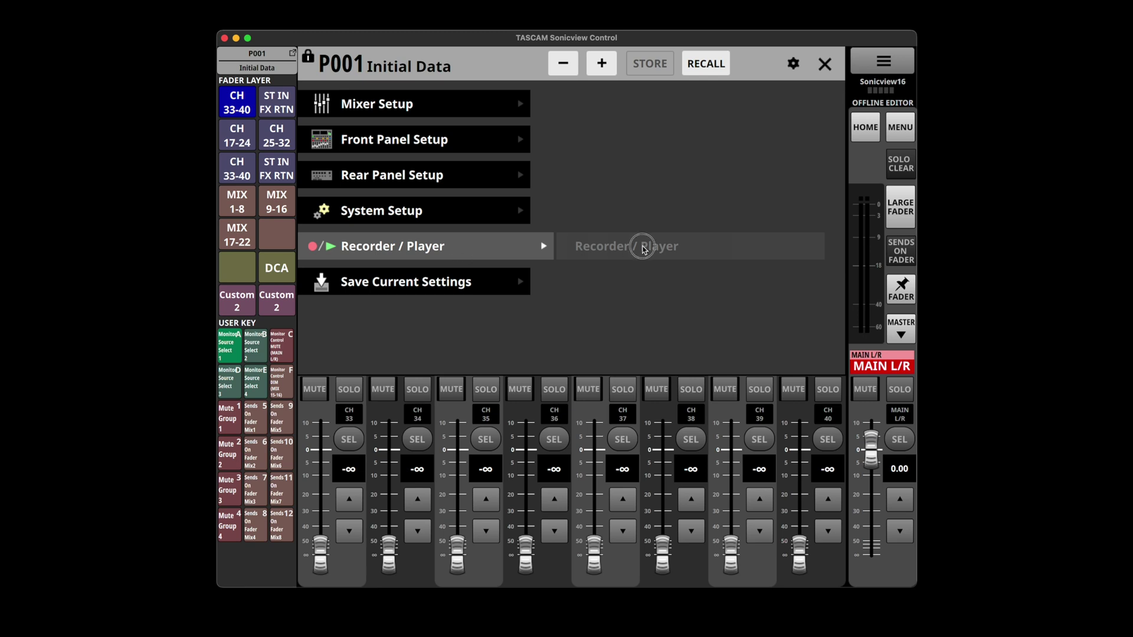
pyautogui.click(632, 253)
pyautogui.click(636, 254)
# Cancel Save Current Settings, close the menu, and return to the CH 33–40 home view
pyautogui.click(422, 282)
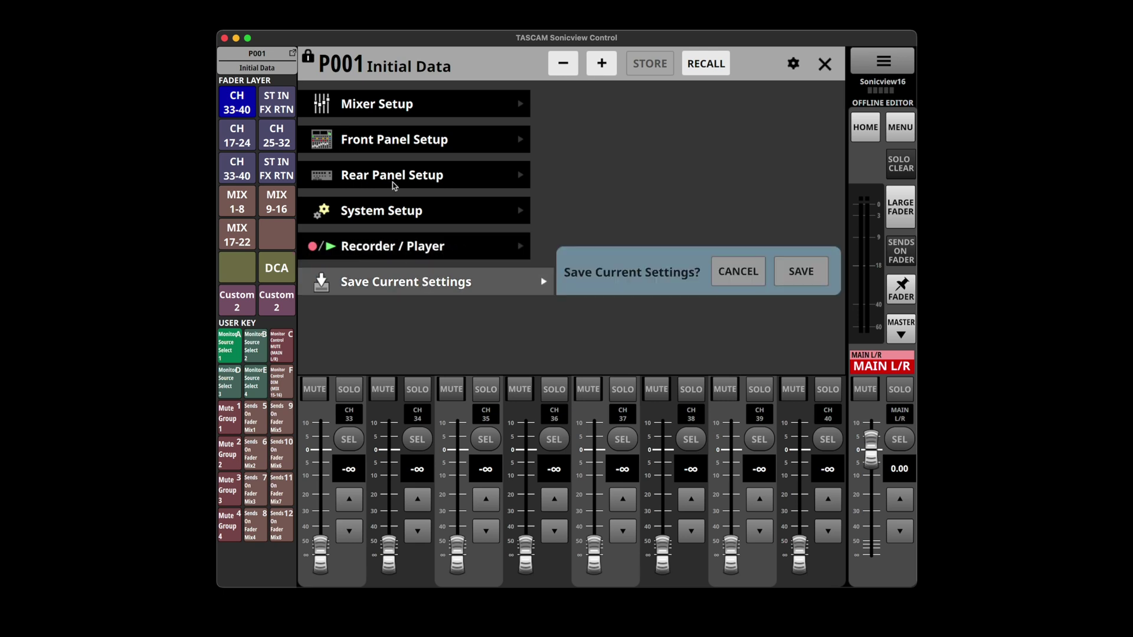
pyautogui.click(824, 67)
pyautogui.click(825, 66)
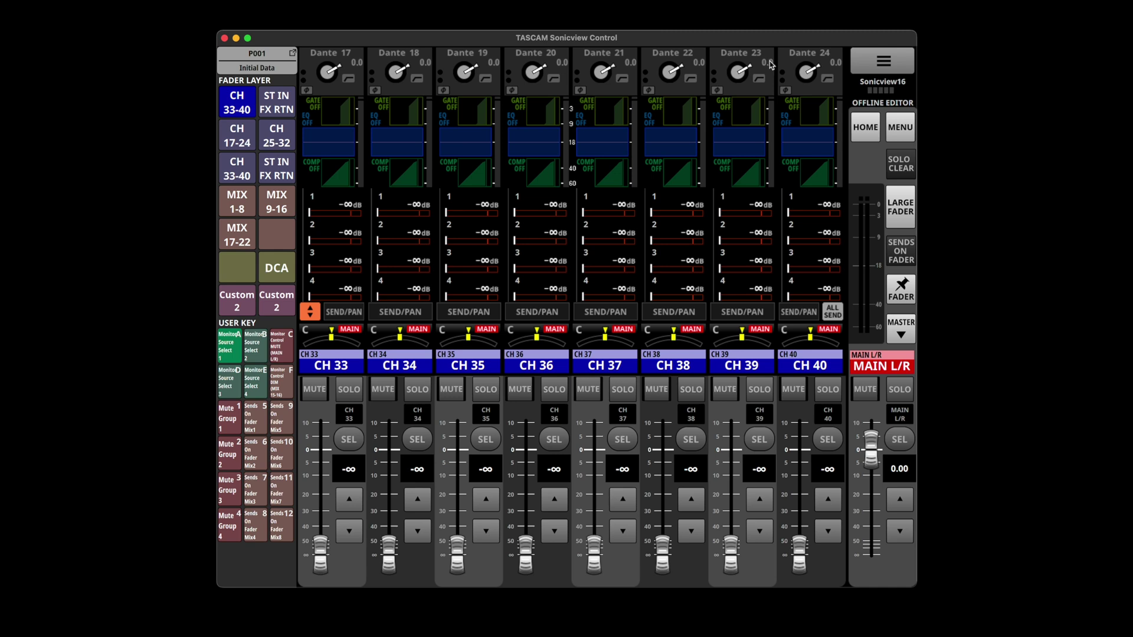
pyautogui.click(899, 130)
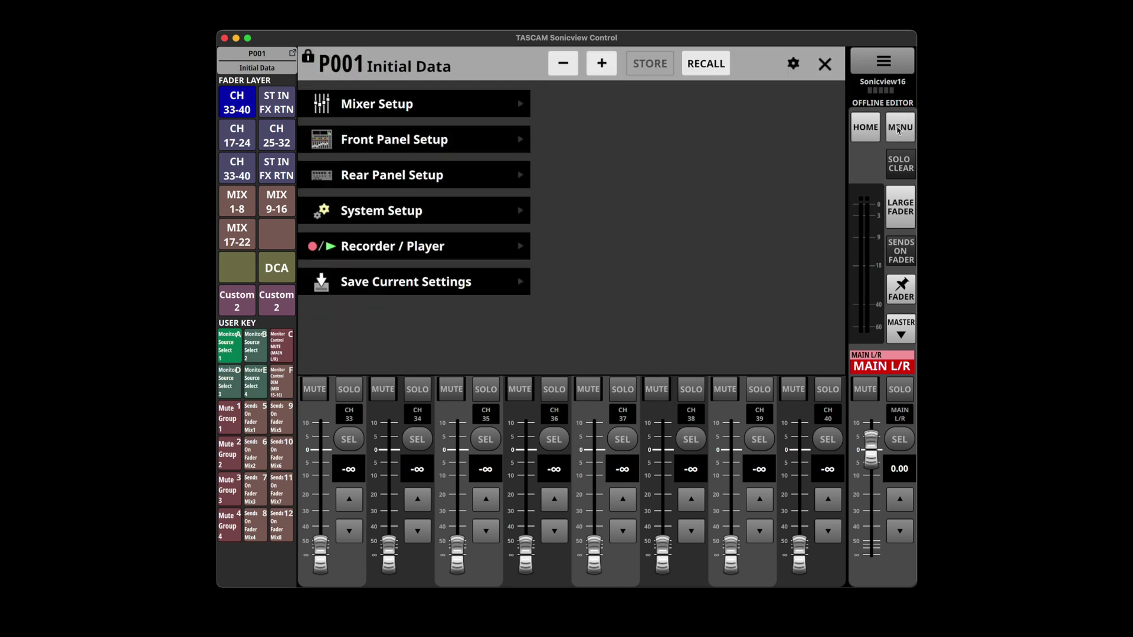
pyautogui.click(866, 128)
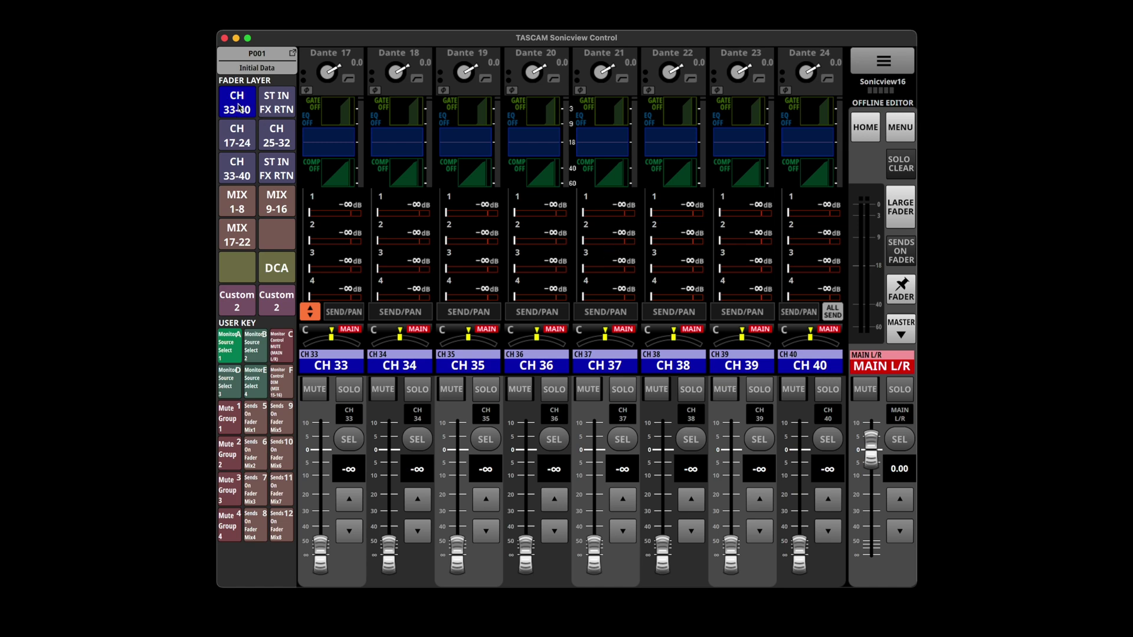
# Unlock CH 33's input routing and audition ANALOG 1, Dante 33 and SLOT sources
pyautogui.click(341, 63)
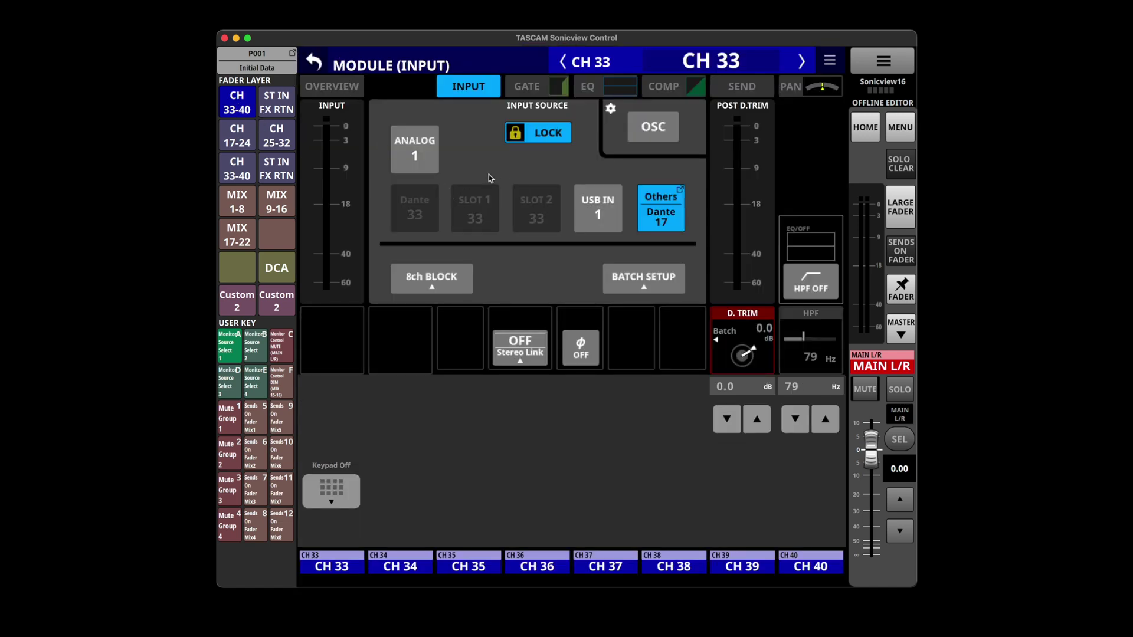
pyautogui.click(542, 126)
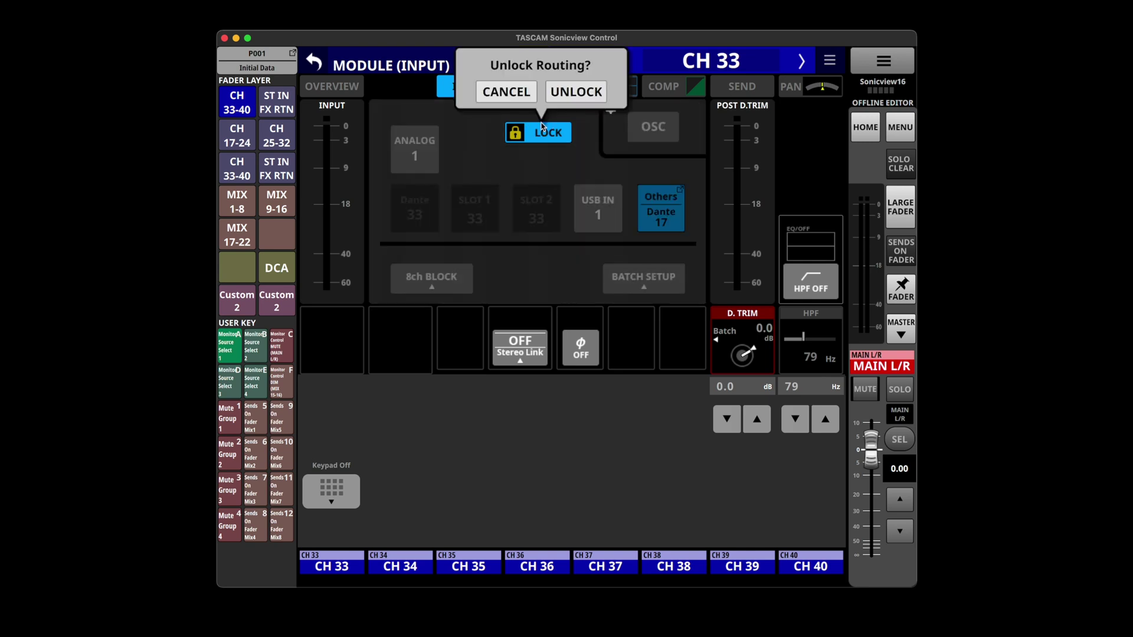
pyautogui.click(559, 94)
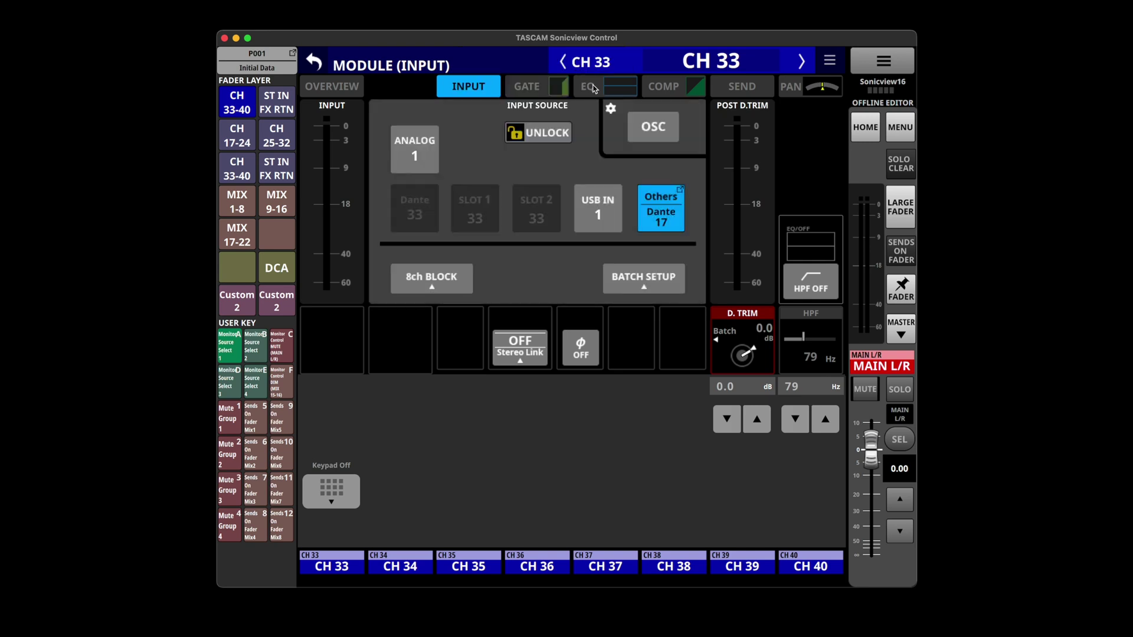
pyautogui.click(416, 157)
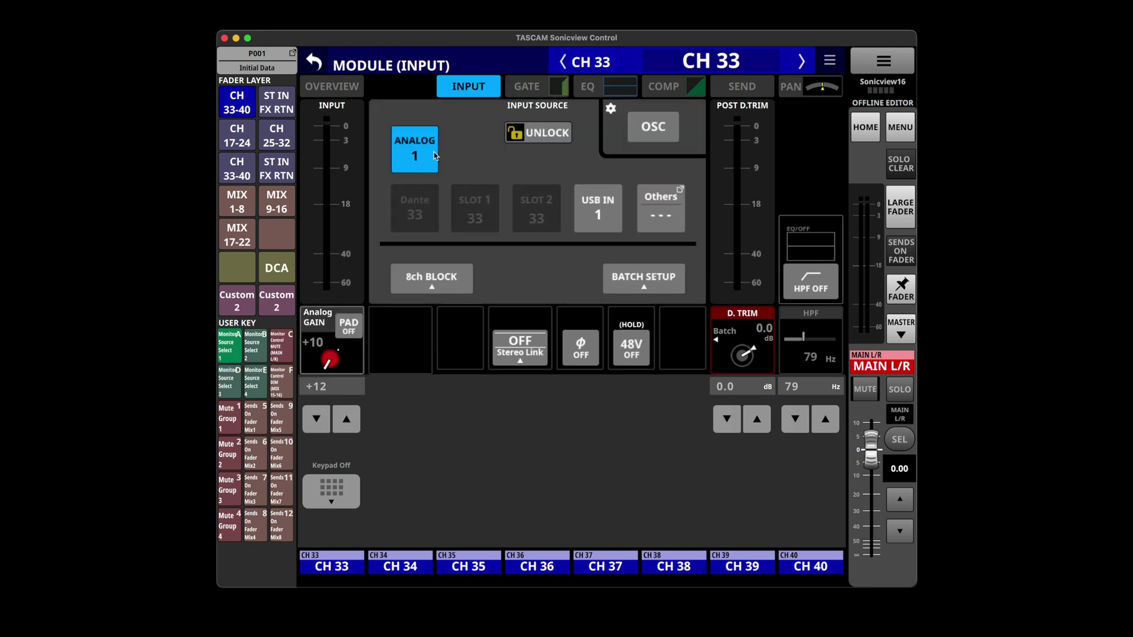
pyautogui.click(416, 217)
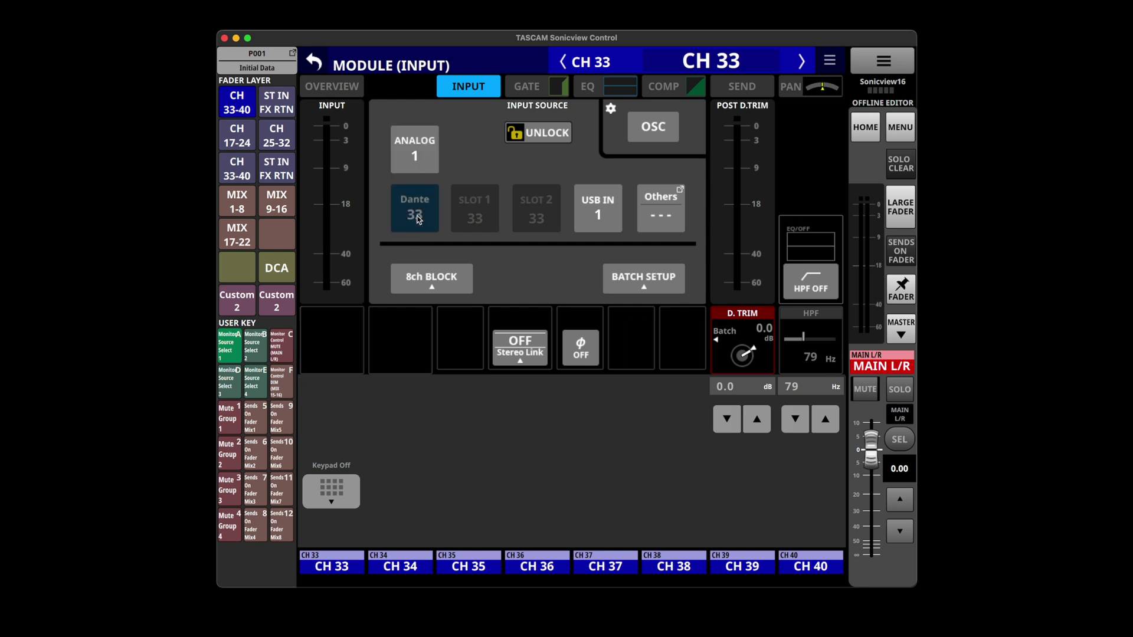
pyautogui.click(466, 217)
pyautogui.click(523, 209)
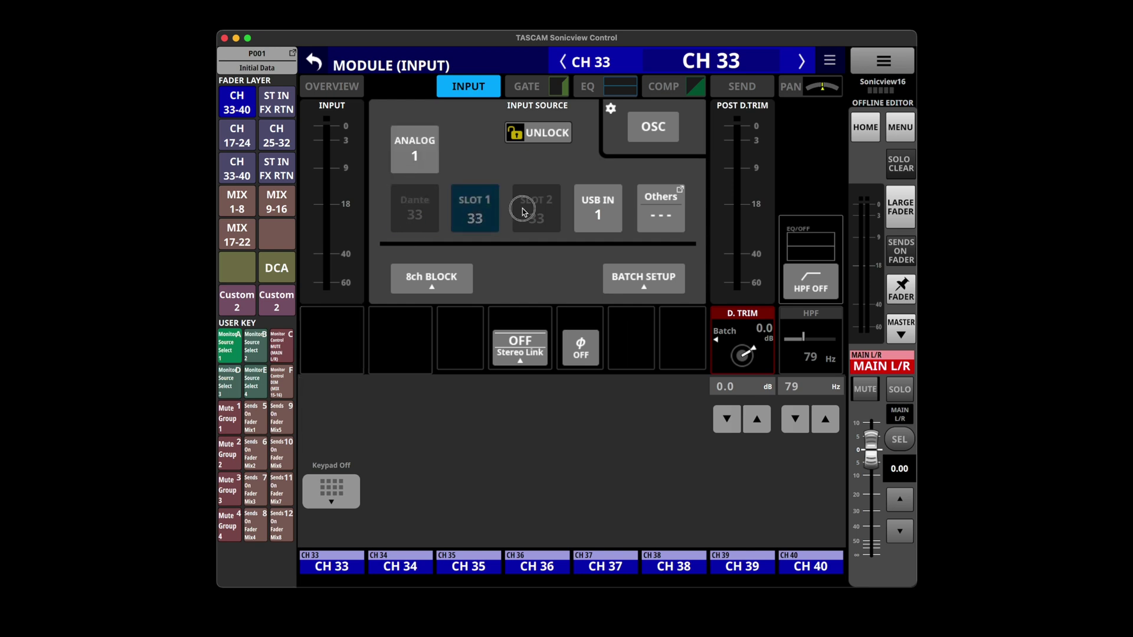
pyautogui.click(433, 213)
pyautogui.click(433, 213)
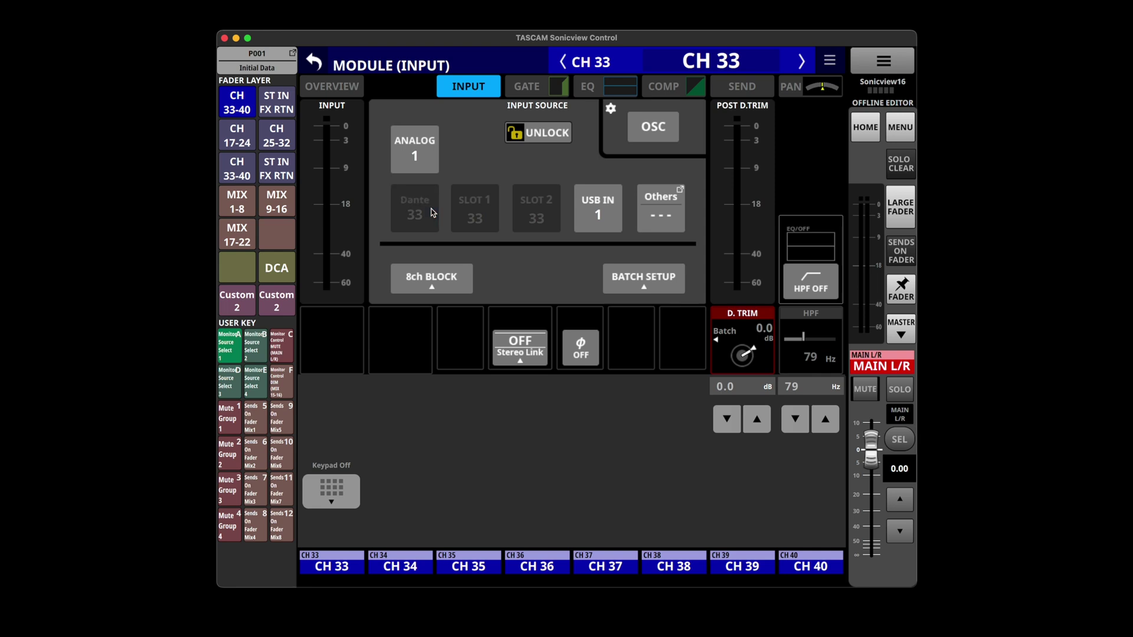
pyautogui.click(415, 147)
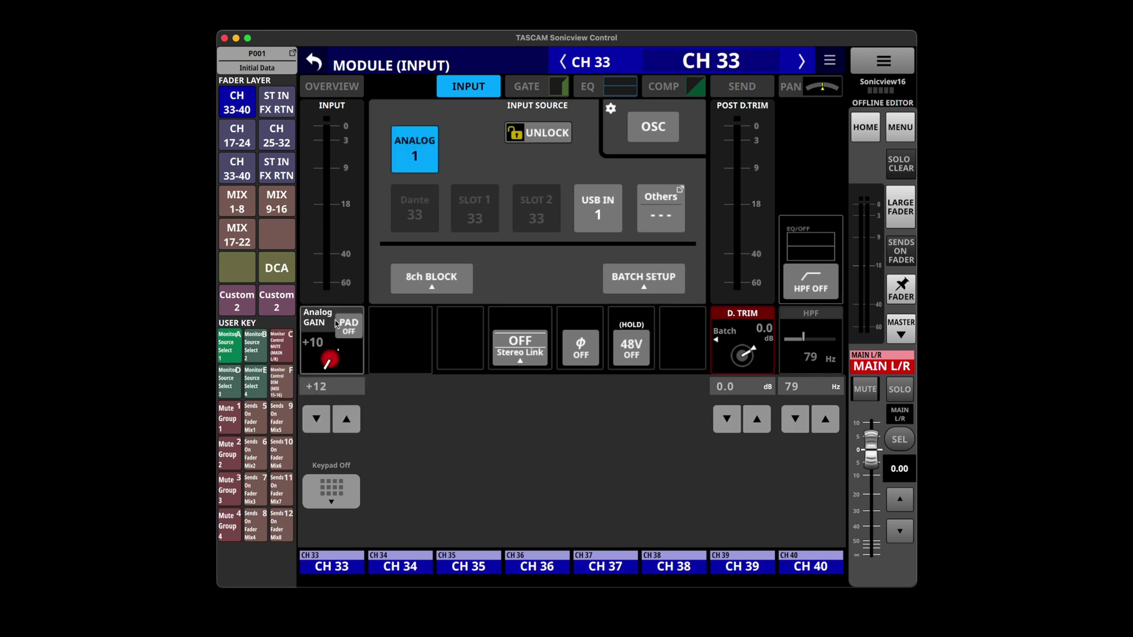
# Toggle PAD and phase invert on and off, then set the input source to SLOT 2 33
pyautogui.click(328, 363)
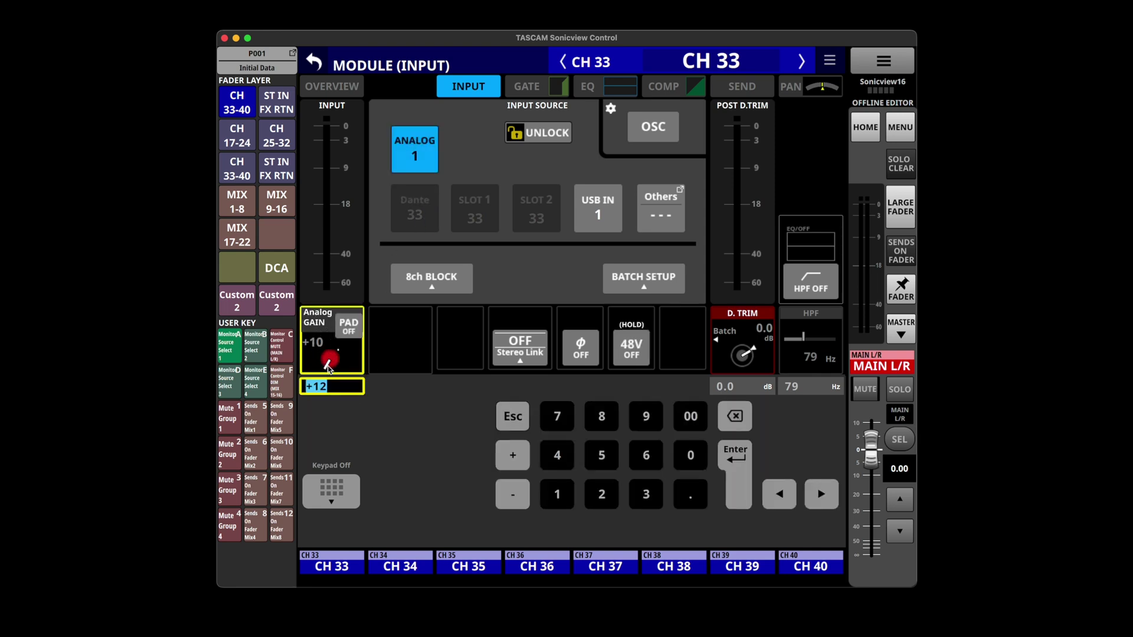
pyautogui.click(330, 318)
pyautogui.click(344, 323)
pyautogui.click(344, 323)
pyautogui.click(580, 342)
pyautogui.click(580, 342)
pyautogui.click(596, 218)
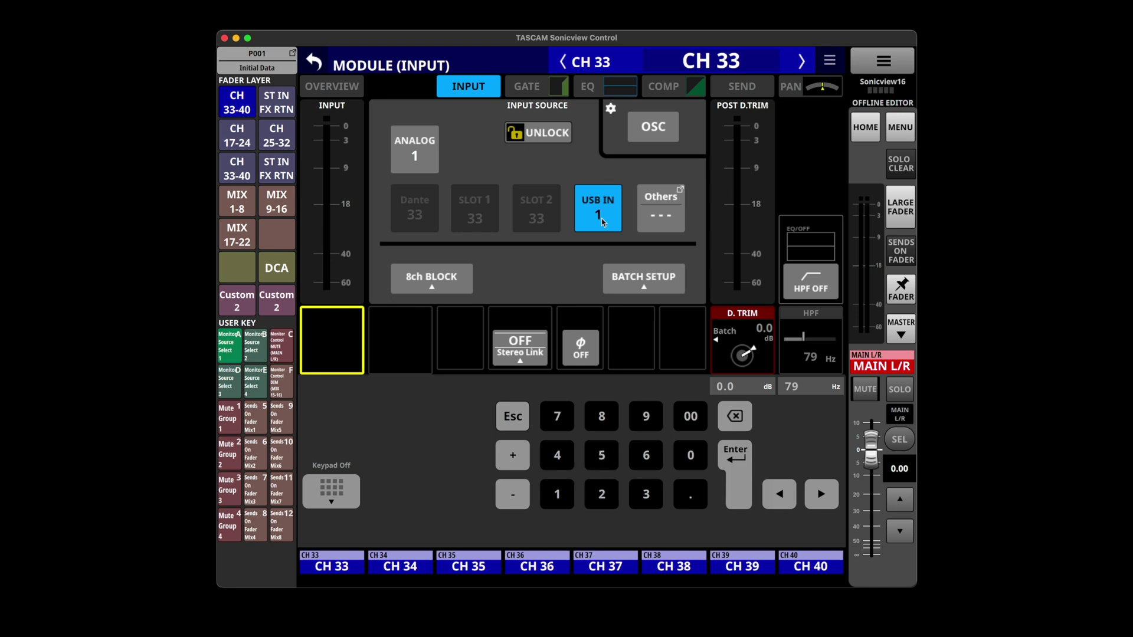
pyautogui.click(547, 223)
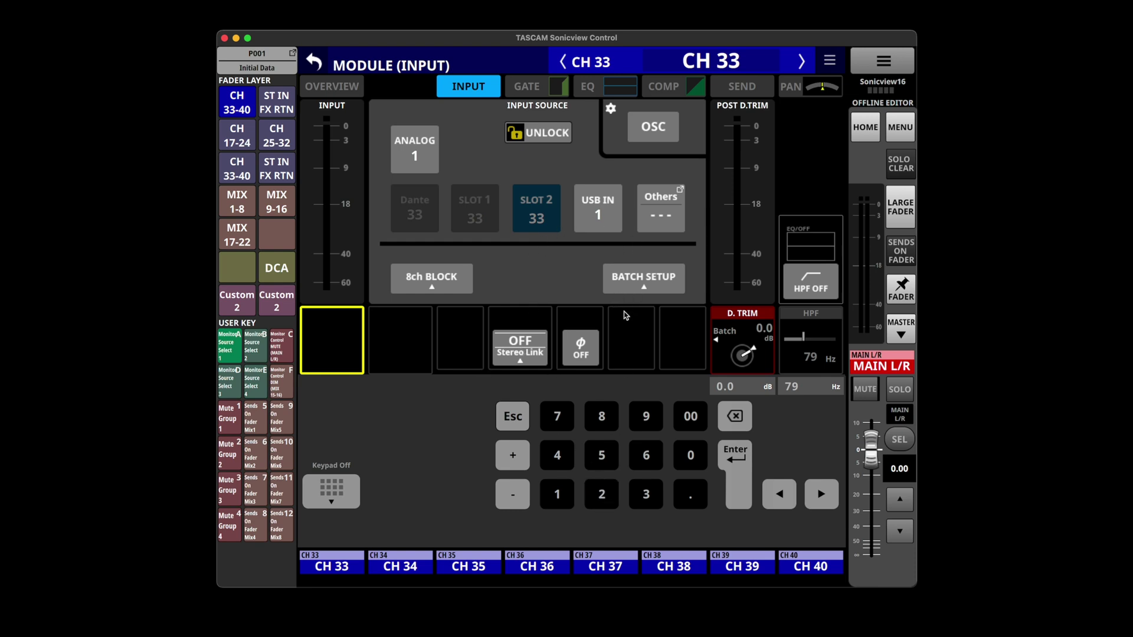
# Try entering a +3.0 dB digital trim, then dismiss batch setup without applying it
pyautogui.click(762, 331)
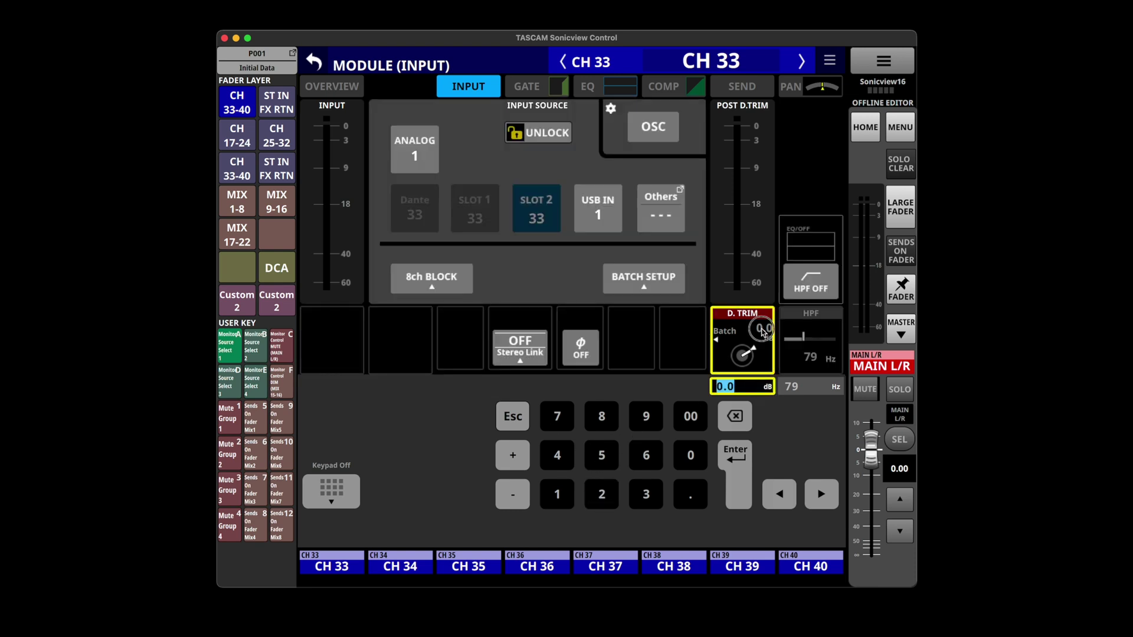
pyautogui.click(763, 330)
pyautogui.click(608, 460)
pyautogui.click(608, 460)
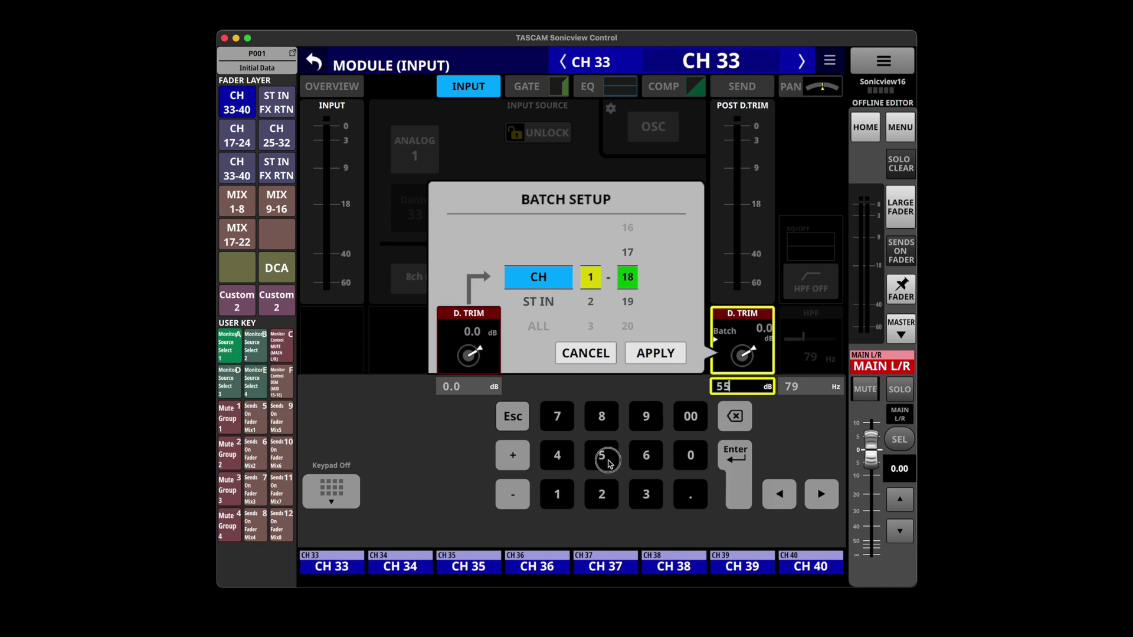
pyautogui.click(608, 460)
pyautogui.tripleClick(735, 416)
pyautogui.click(639, 494)
pyautogui.click(735, 457)
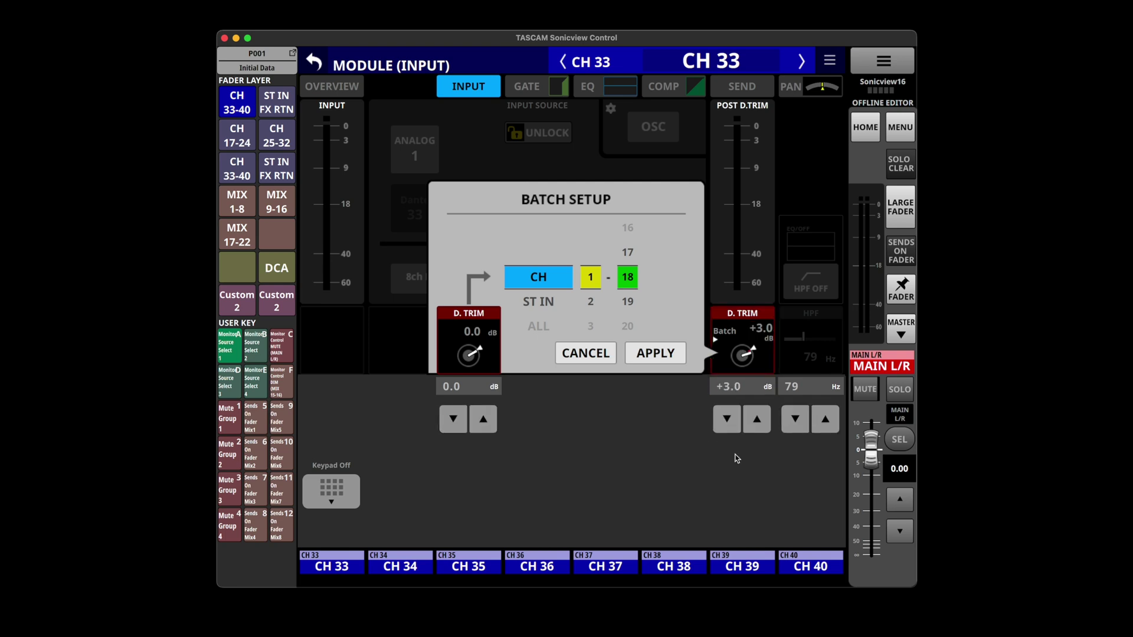
pyautogui.click(608, 353)
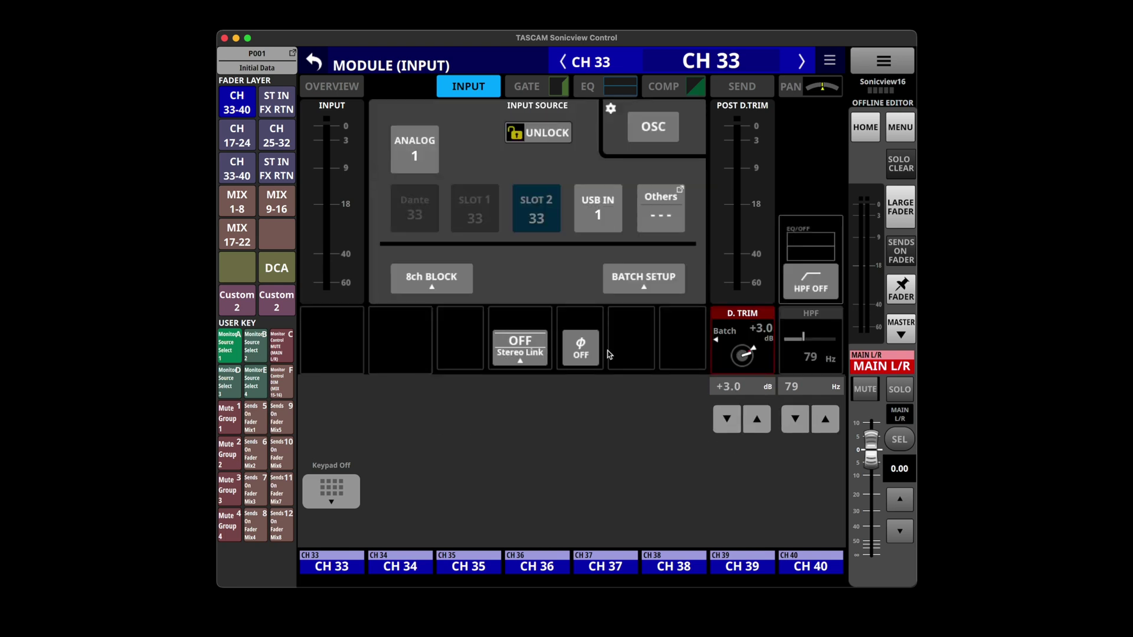
pyautogui.click(745, 355)
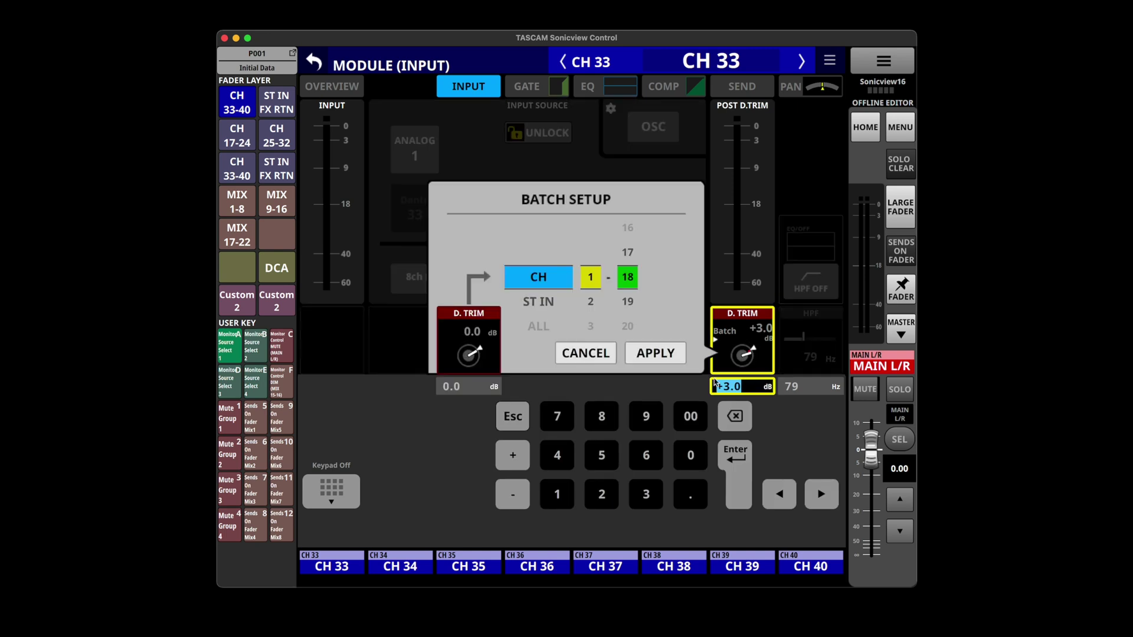
pyautogui.click(602, 358)
# Enter the high-pass filter cutoff frequency on the keypad, settling at 105 Hz
pyautogui.click(827, 346)
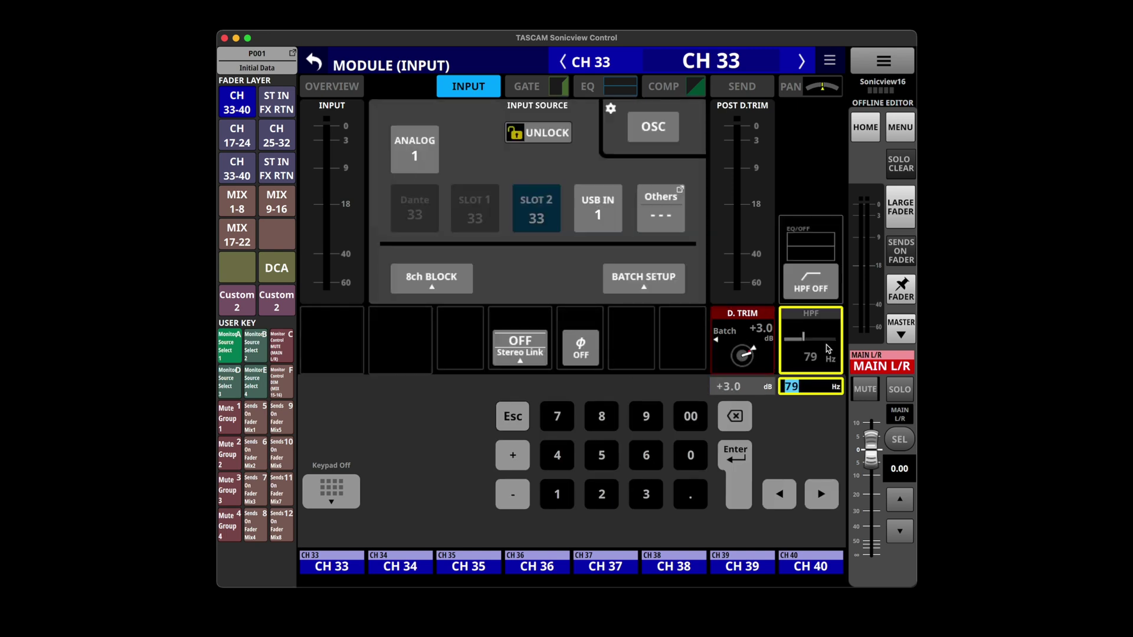
pyautogui.click(565, 494)
pyautogui.click(692, 428)
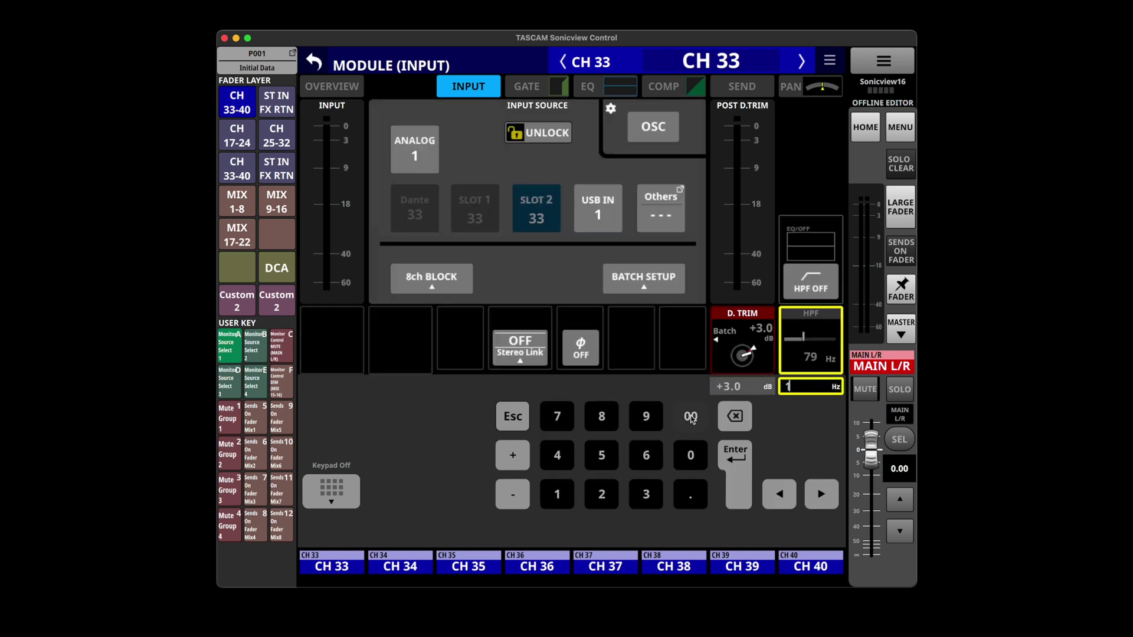
pyautogui.click(741, 481)
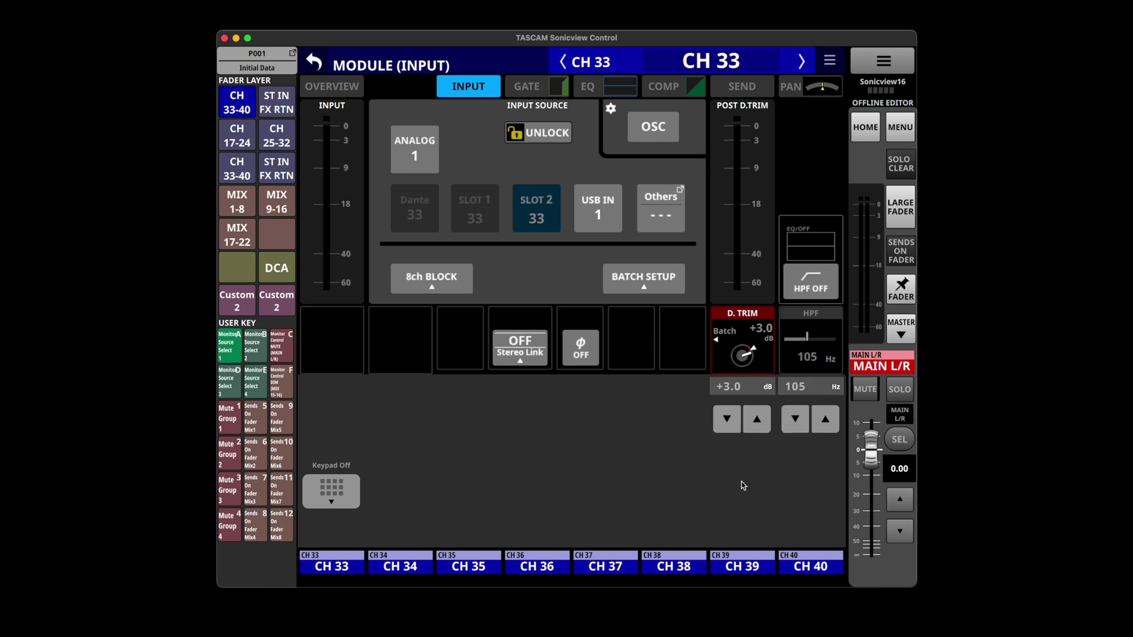
pyautogui.click(800, 391)
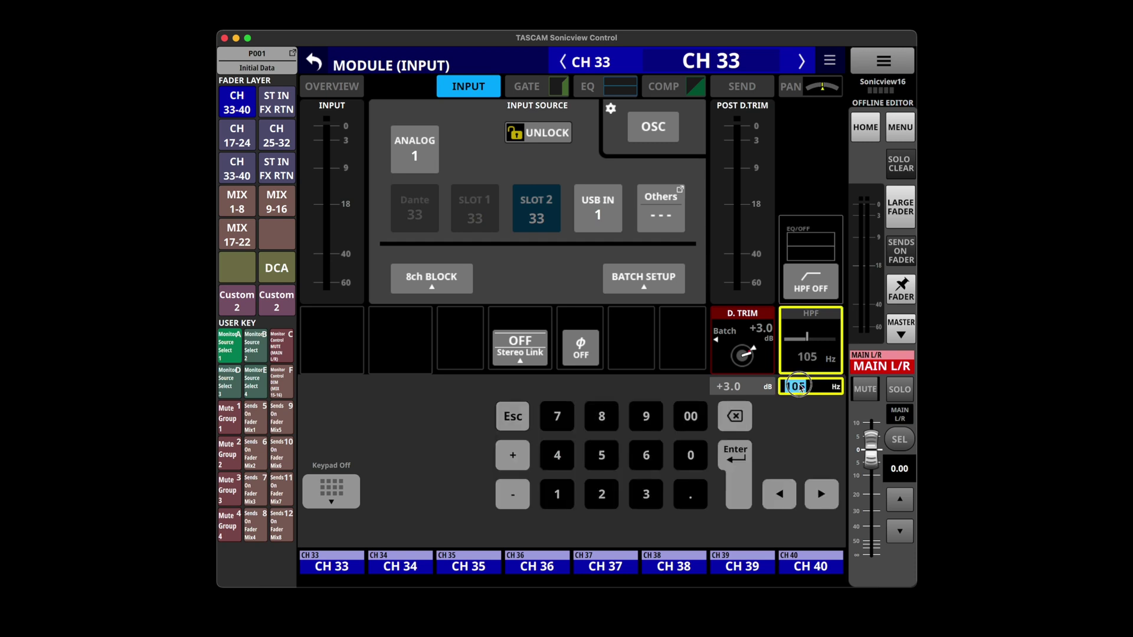
pyautogui.click(560, 490)
pyautogui.click(692, 416)
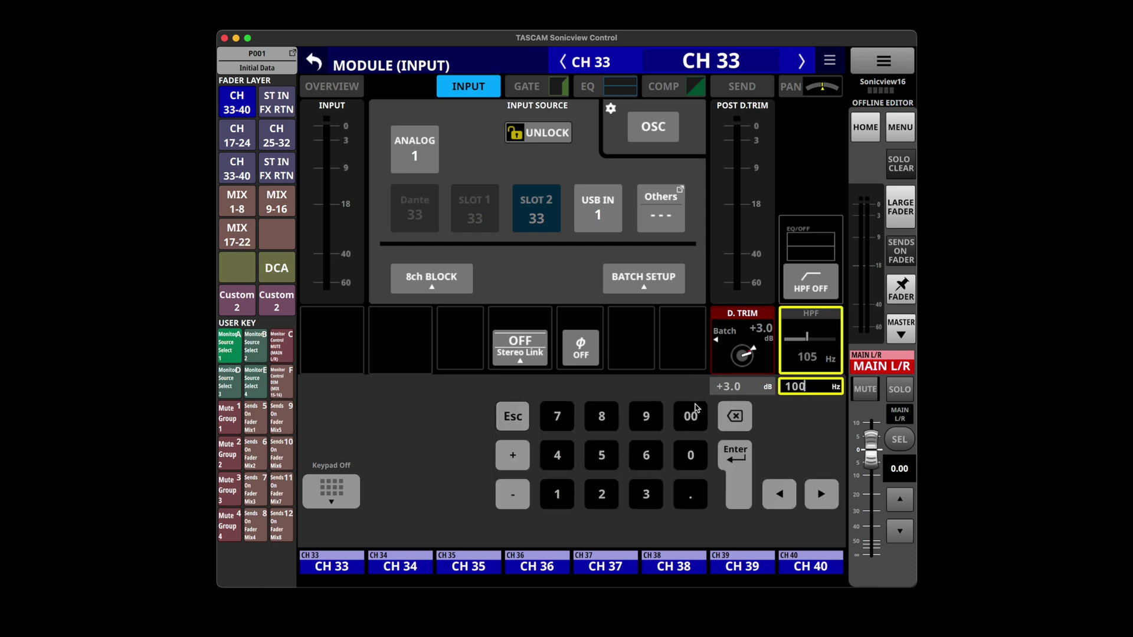
pyautogui.click(737, 457)
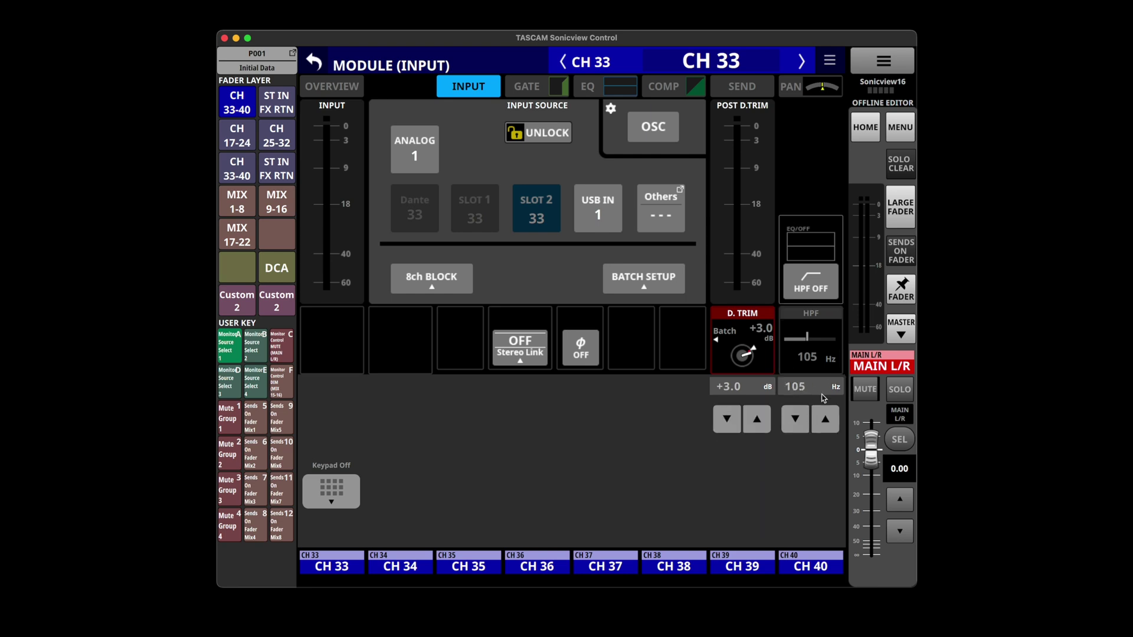
# Switch the HPF on and nudge its cutoff down to 88 Hz and back to 105 Hz
pyautogui.click(824, 292)
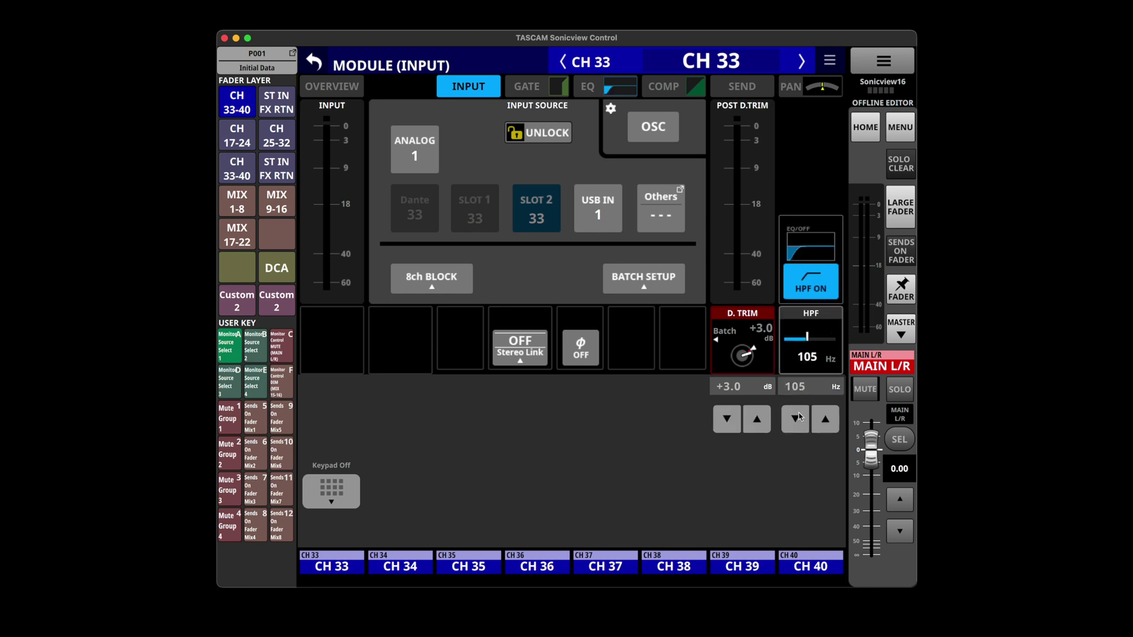
pyautogui.click(796, 418)
pyautogui.click(796, 418)
pyautogui.click(824, 418)
pyautogui.click(824, 418)
pyautogui.click(797, 419)
pyautogui.click(797, 419)
pyautogui.click(796, 419)
pyautogui.click(829, 419)
pyautogui.click(829, 419)
pyautogui.click(829, 419)
pyautogui.click(829, 418)
pyautogui.click(796, 419)
pyautogui.click(796, 418)
pyautogui.click(821, 419)
pyautogui.click(822, 87)
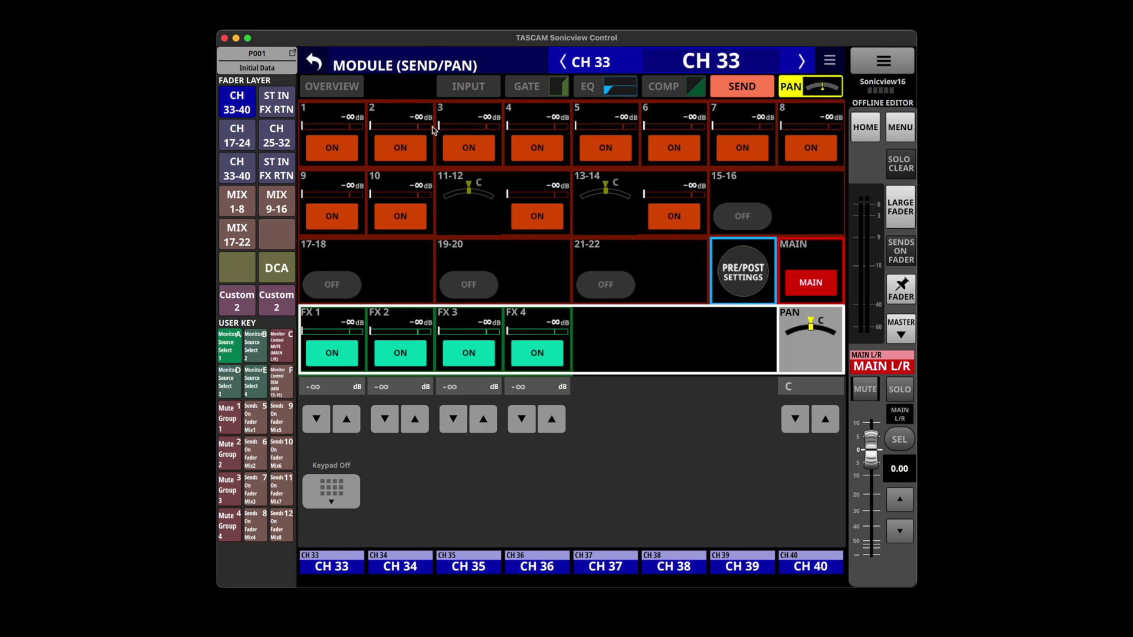
# Drag CH 33's pan to L20, then go back and open its GATE module
pyautogui.click(811, 331)
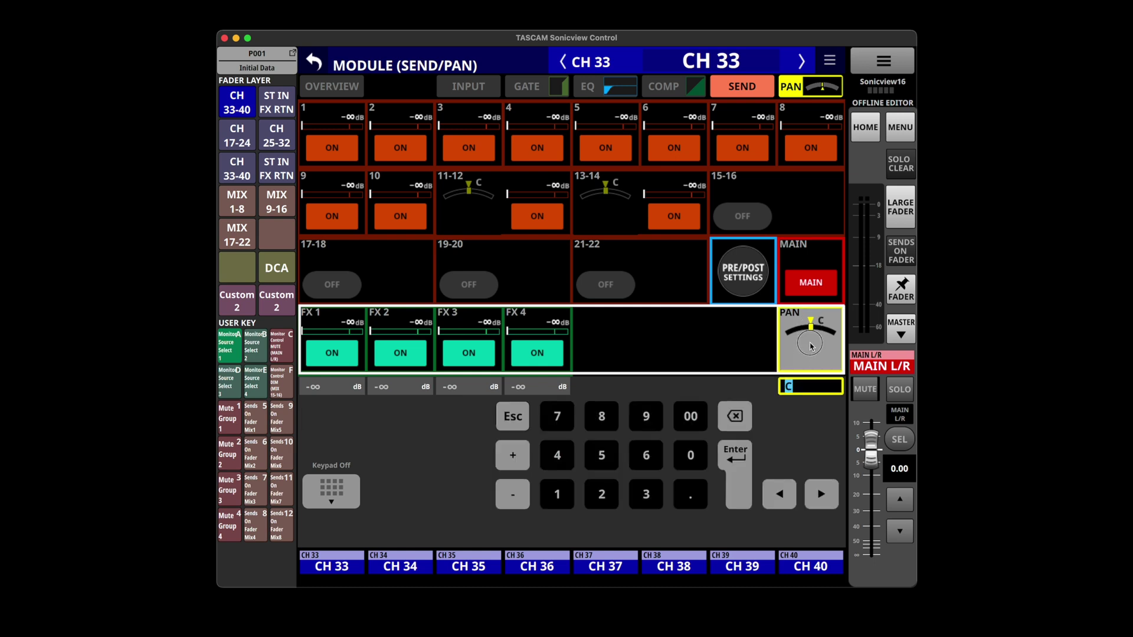
pyautogui.moveTo(812, 345); pyautogui.dragTo(777, 335)
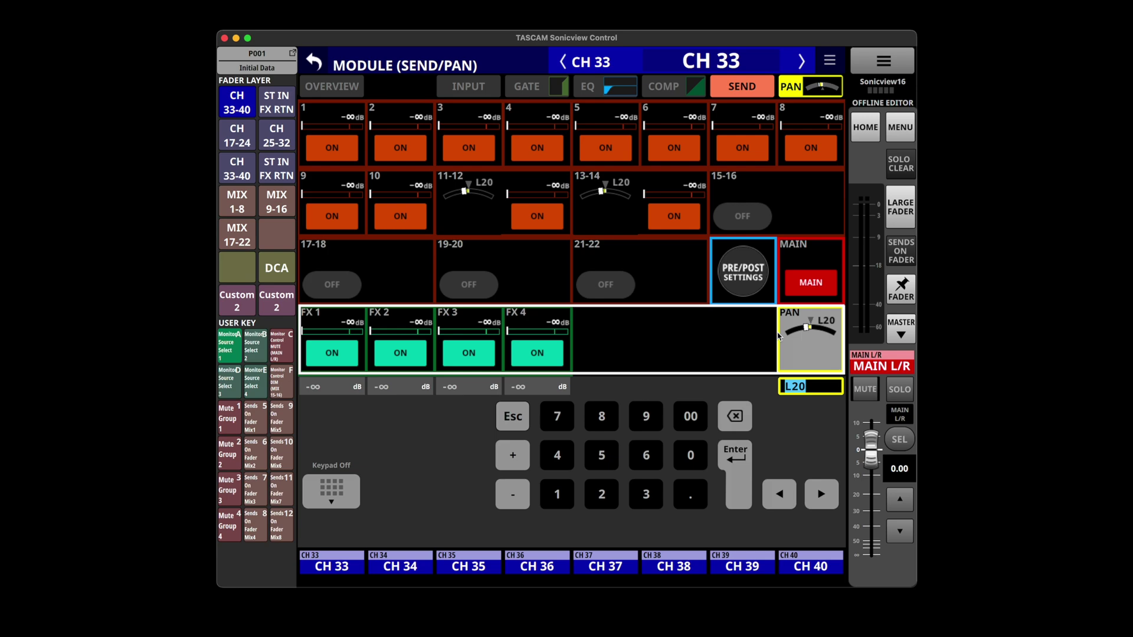
pyautogui.click(315, 66)
pyautogui.click(315, 98)
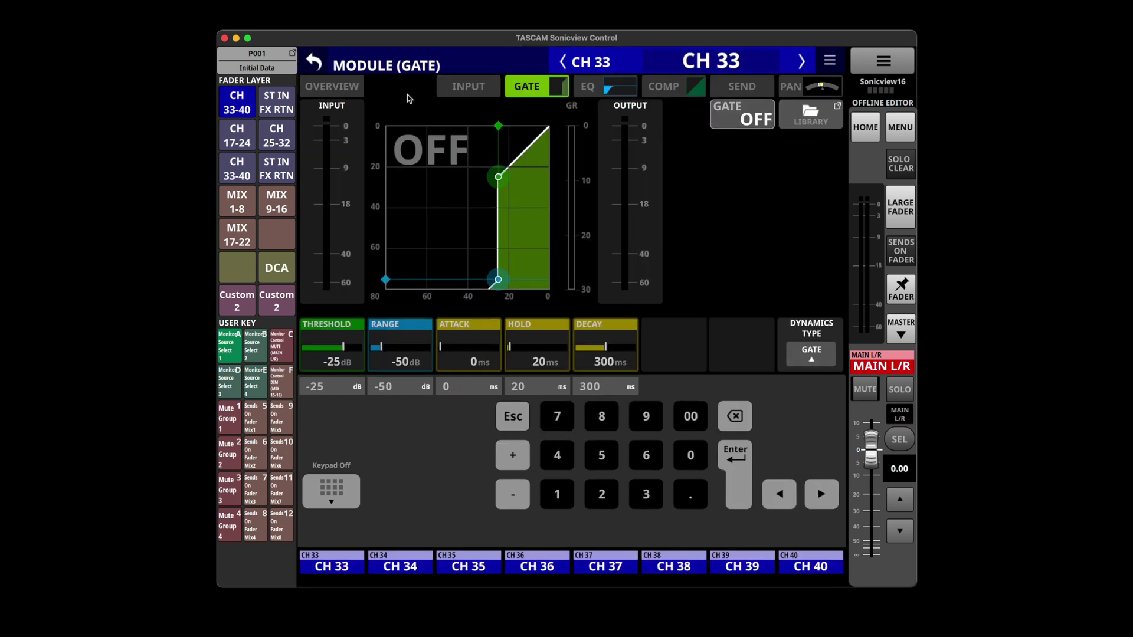
# Check CH 33's EQ, COMP and GATE pages, ending on the EQ page
pyautogui.click(612, 89)
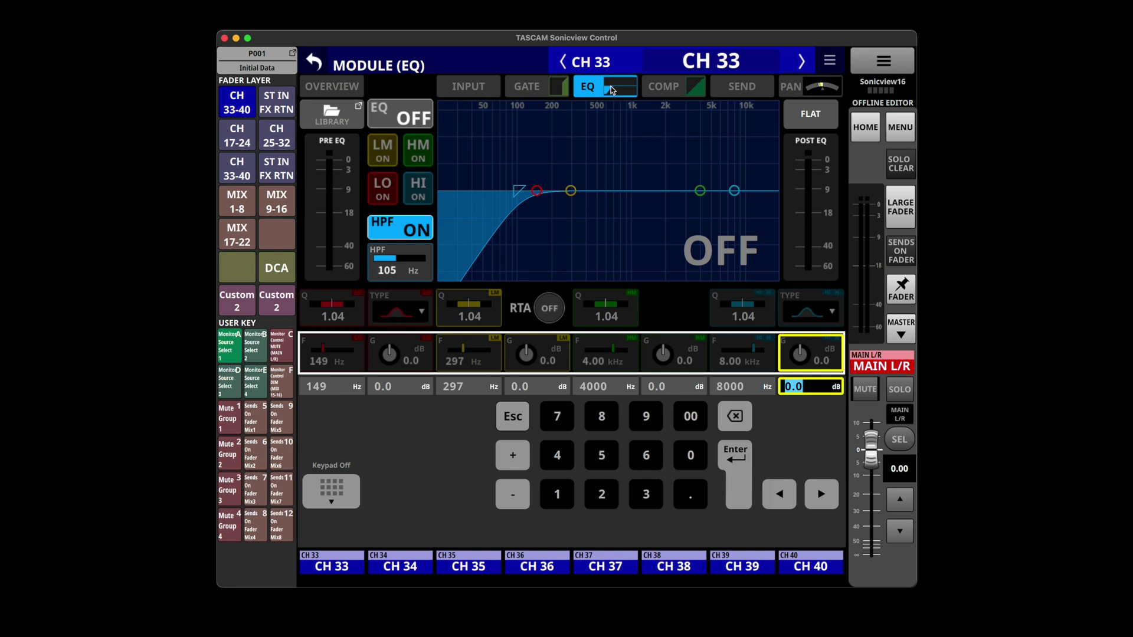
pyautogui.click(662, 90)
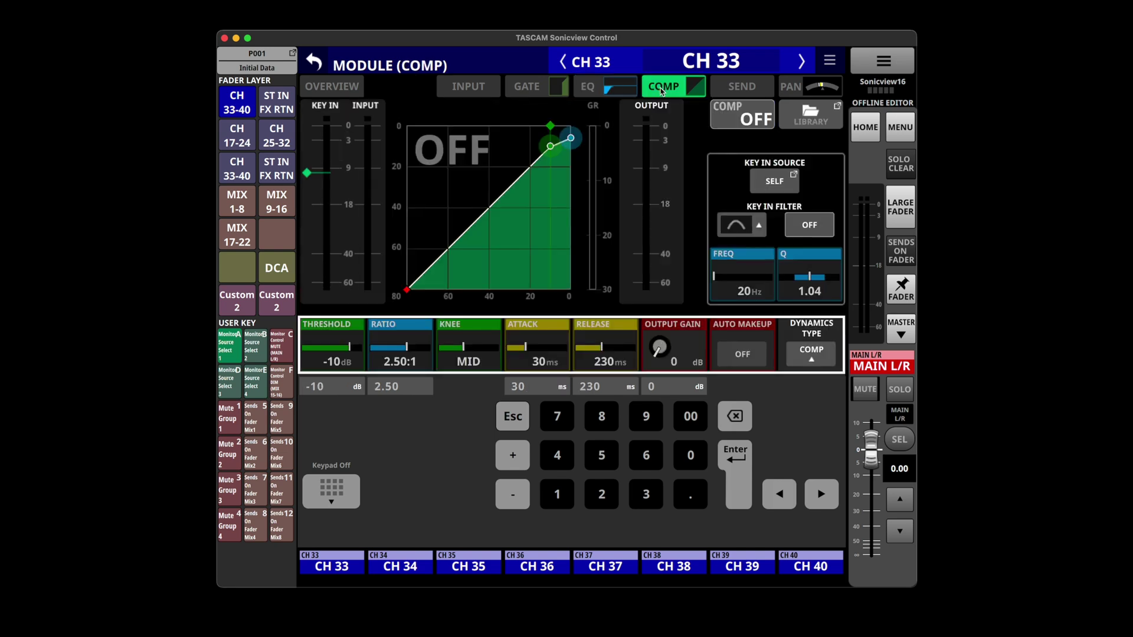
pyautogui.click(555, 91)
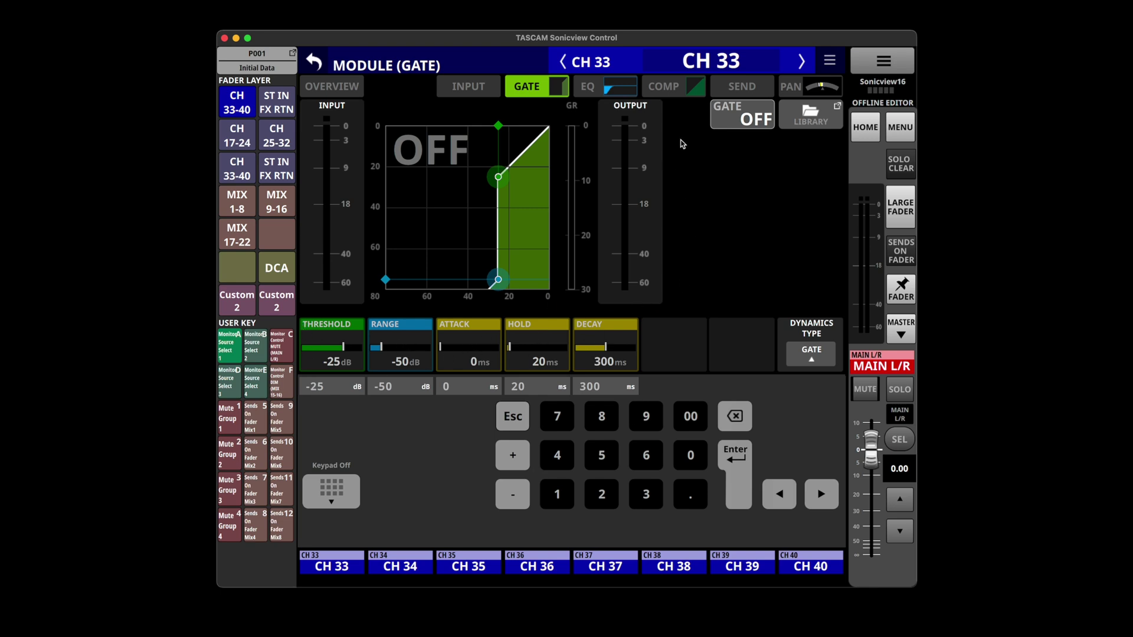
pyautogui.click(619, 88)
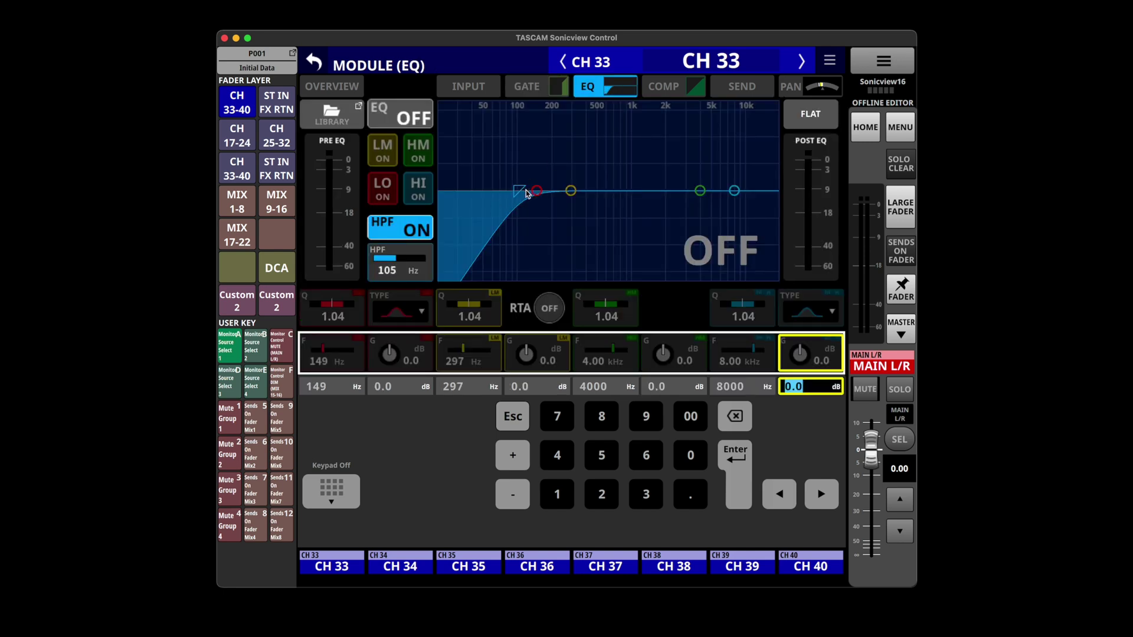
# Switch off the HPF and HM band while trying LO band gain and shelf shapes
pyautogui.click(407, 236)
pyautogui.click(391, 194)
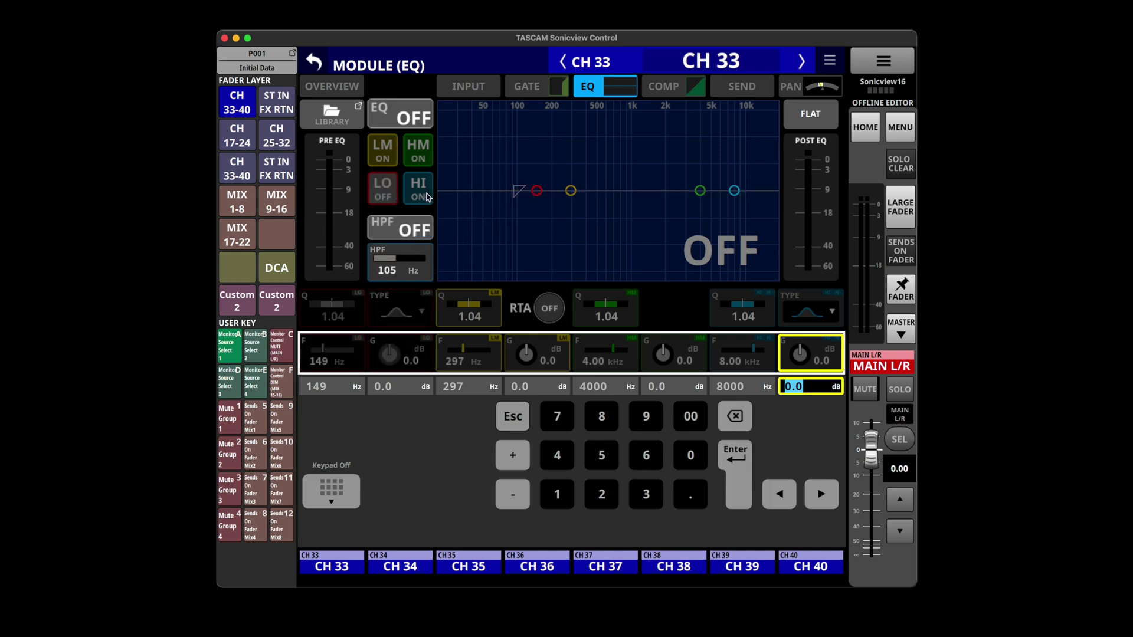
pyautogui.click(384, 195)
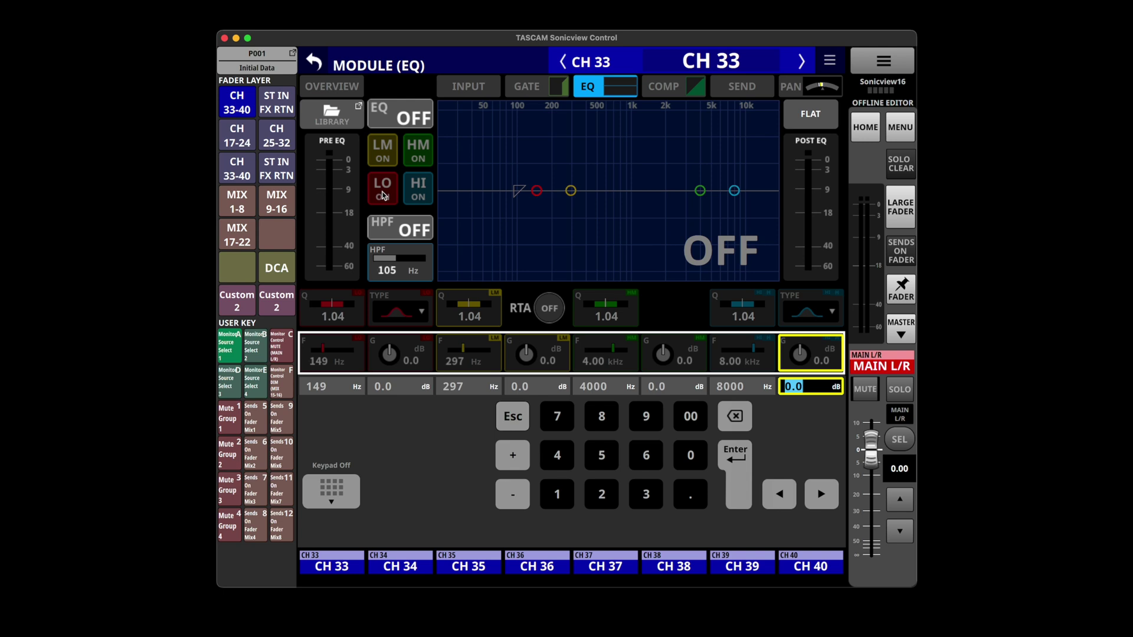
pyautogui.moveTo(537, 191); pyautogui.dragTo(539, 130)
pyautogui.click(421, 311)
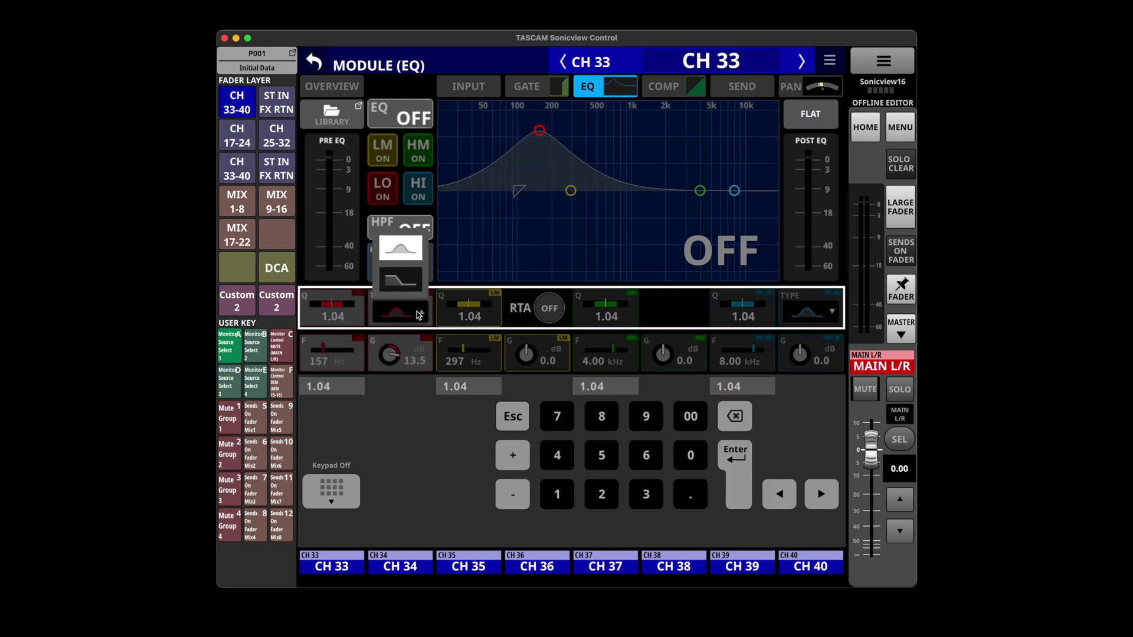
pyautogui.click(411, 280)
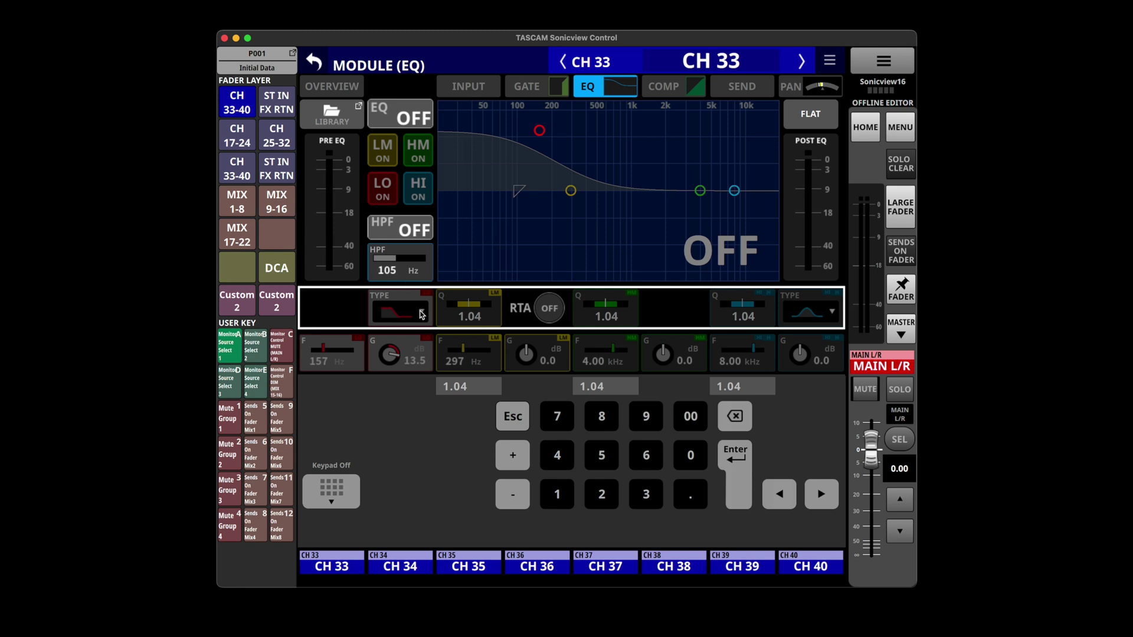
pyautogui.click(414, 158)
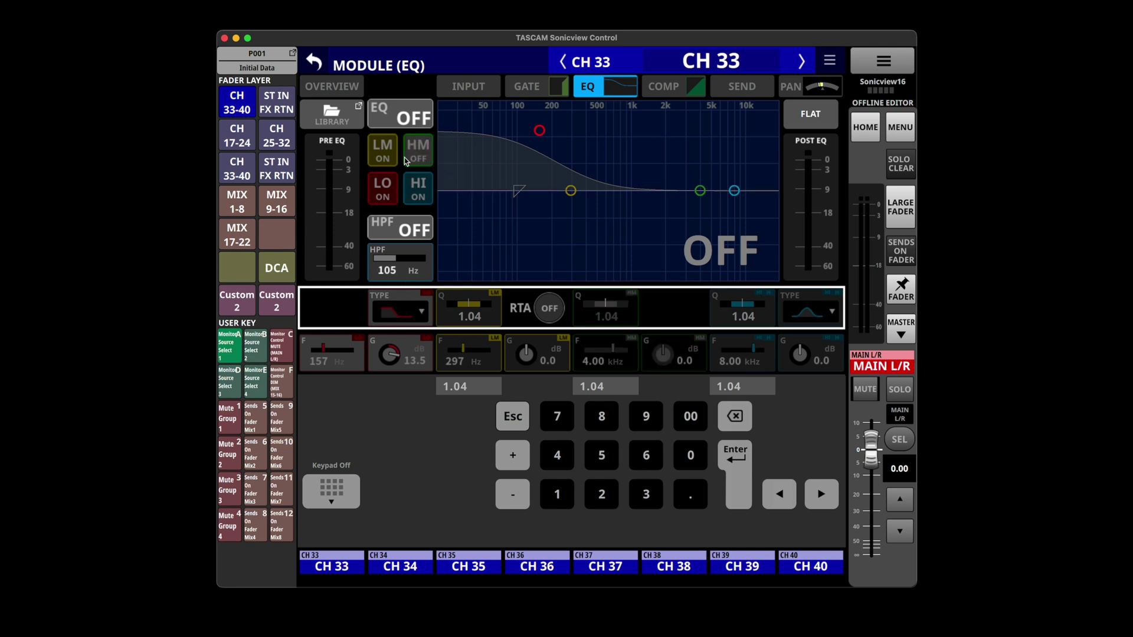
pyautogui.click(392, 156)
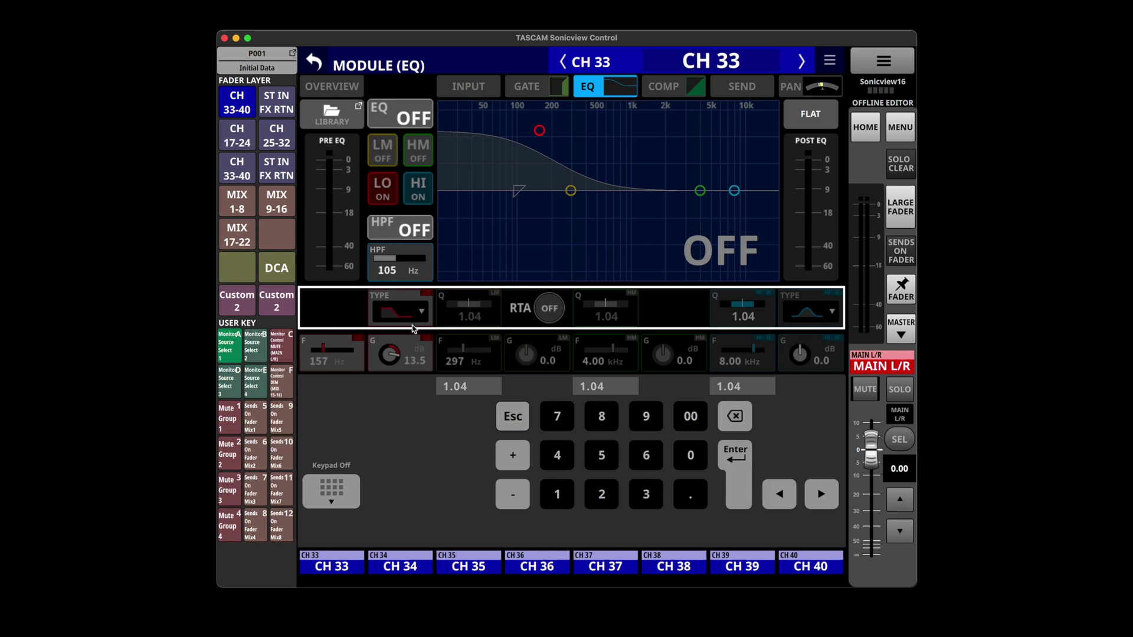
pyautogui.click(379, 164)
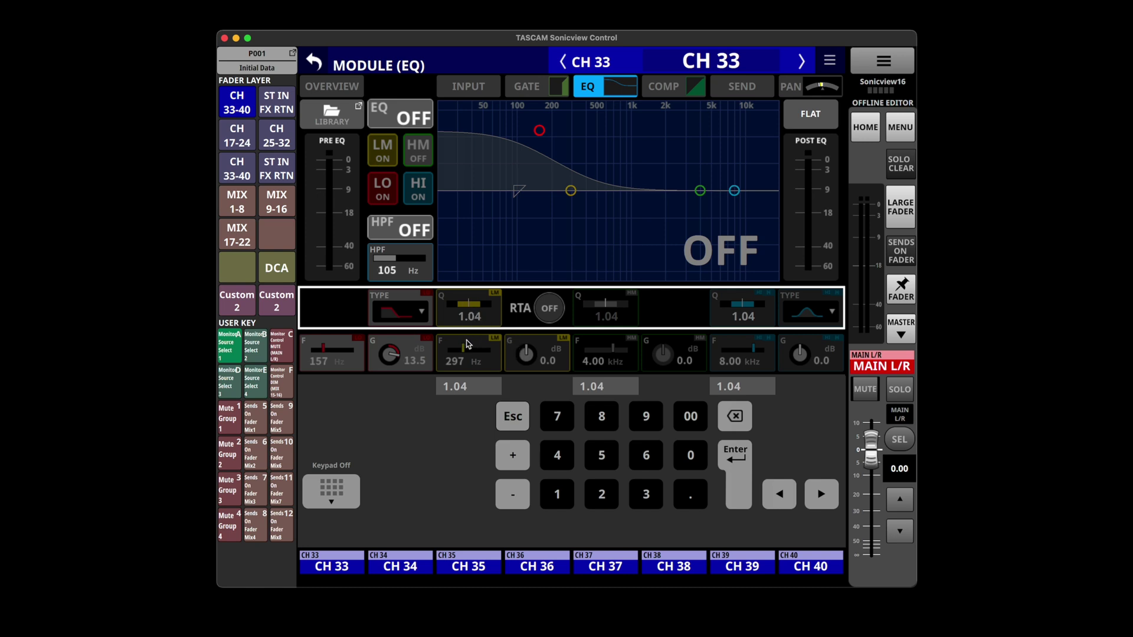
# Cut the LM band gain to -5.0 dB, briefly showing the real-time analyser
pyautogui.moveTo(525, 353); pyautogui.dragTo(553, 317)
pyautogui.moveTo(550, 433); pyautogui.dragTo(494, 350)
pyautogui.click(547, 313)
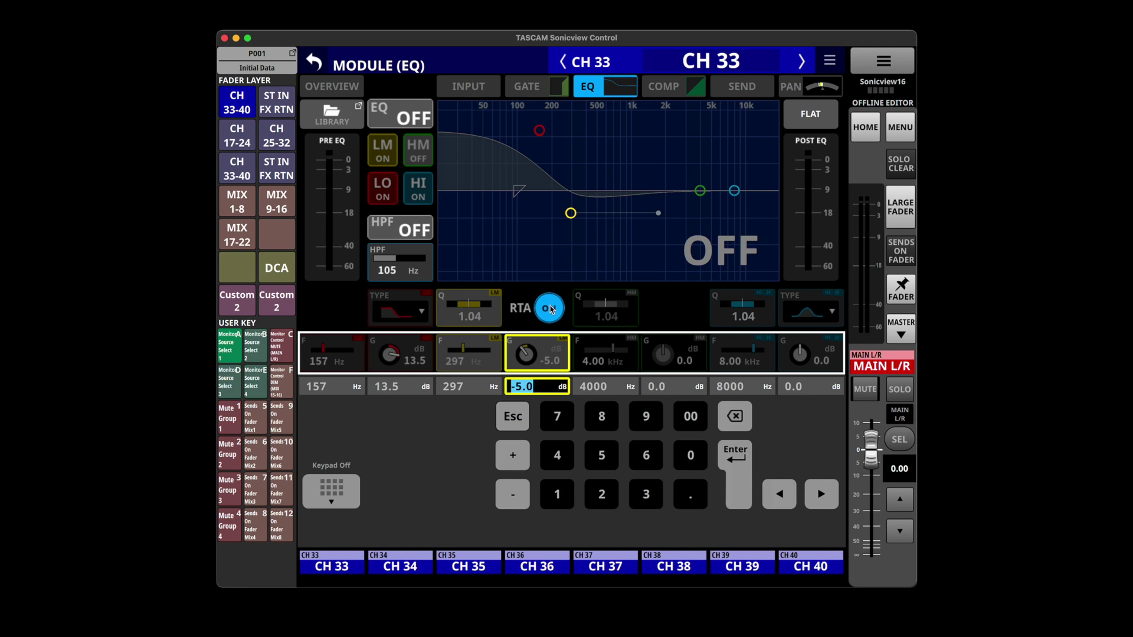
pyautogui.click(550, 308)
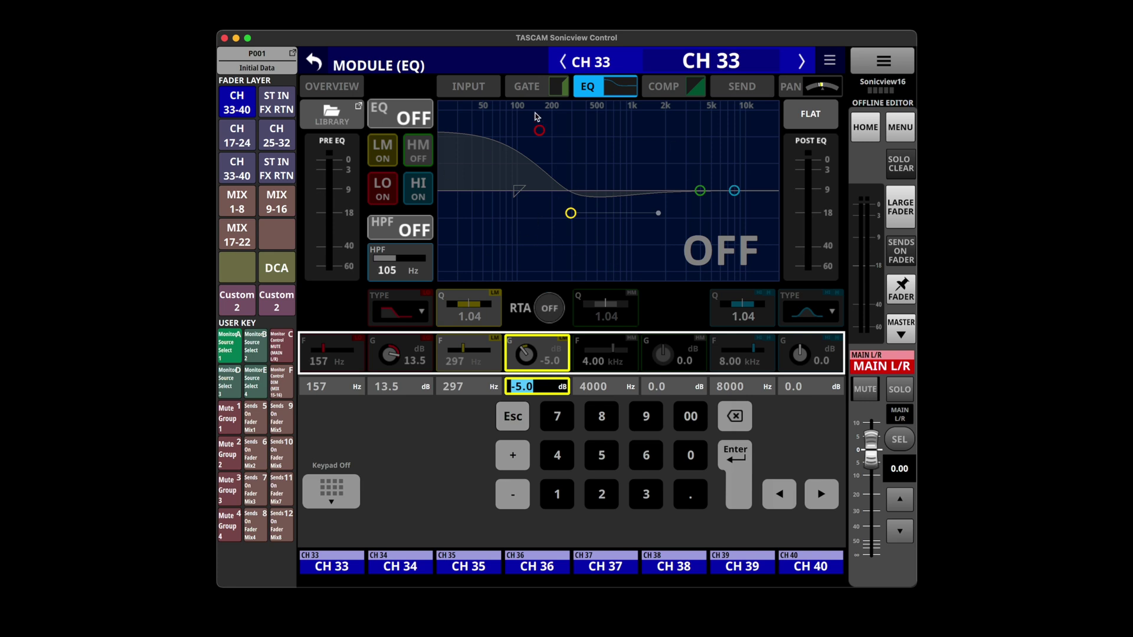
# Make the LO band a bell and place it at 223 Hz, +7.7 dB
pyautogui.moveTo(539, 129)
pyautogui.mouseDown()
pyautogui.moveTo(540, 198)
pyautogui.moveTo(539, 145)
pyautogui.mouseUp()
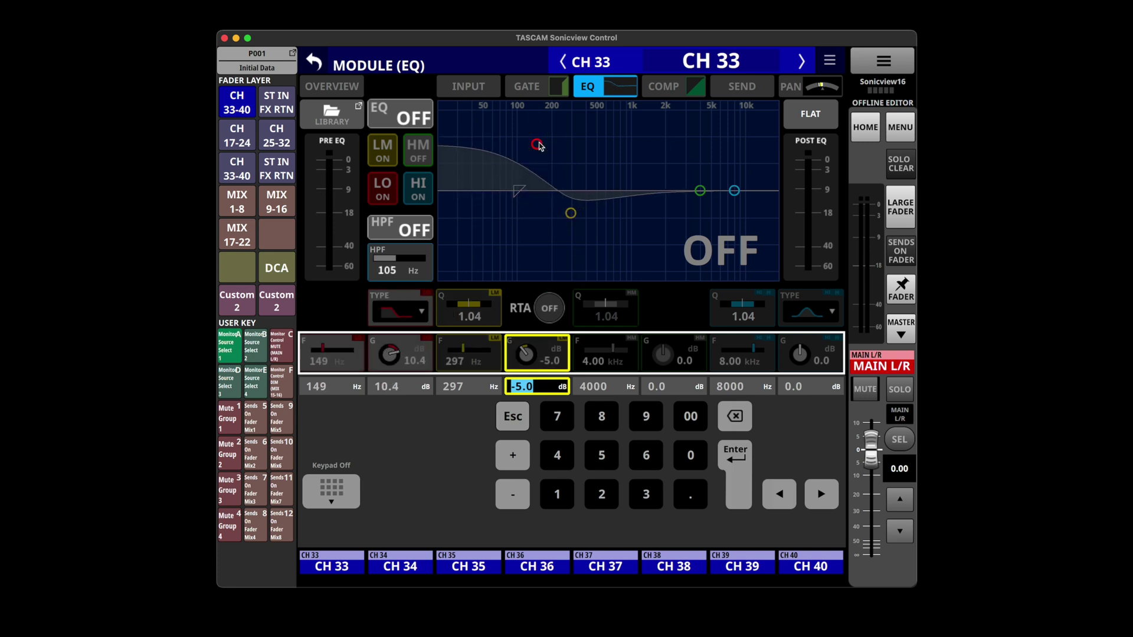
pyautogui.click(403, 311)
pyautogui.click(397, 250)
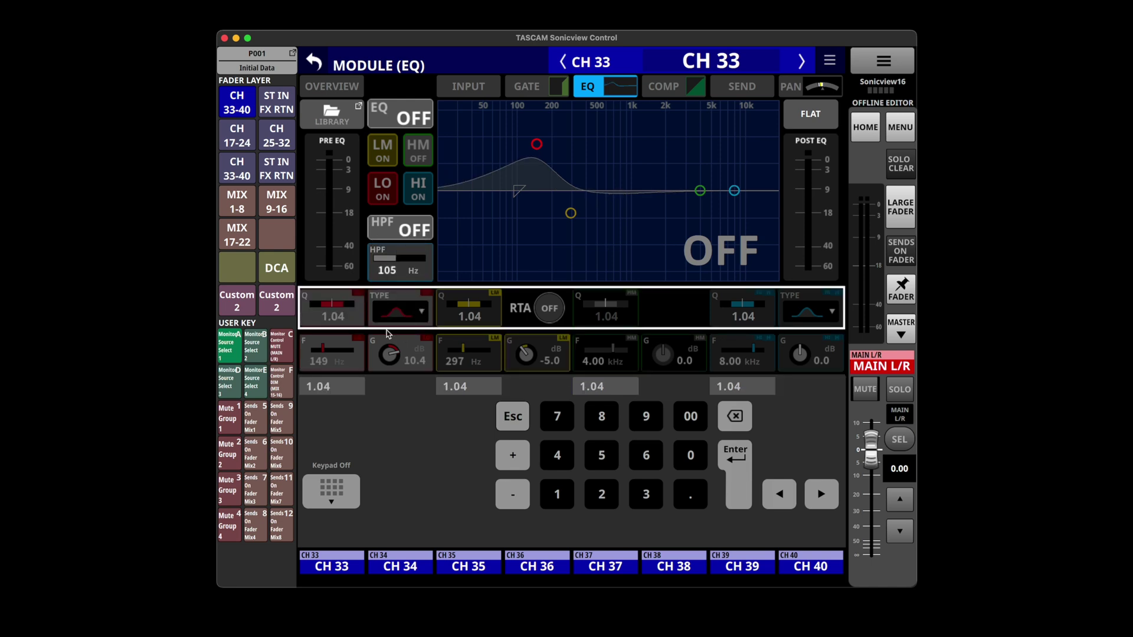
pyautogui.moveTo(328, 359); pyautogui.dragTo(399, 350)
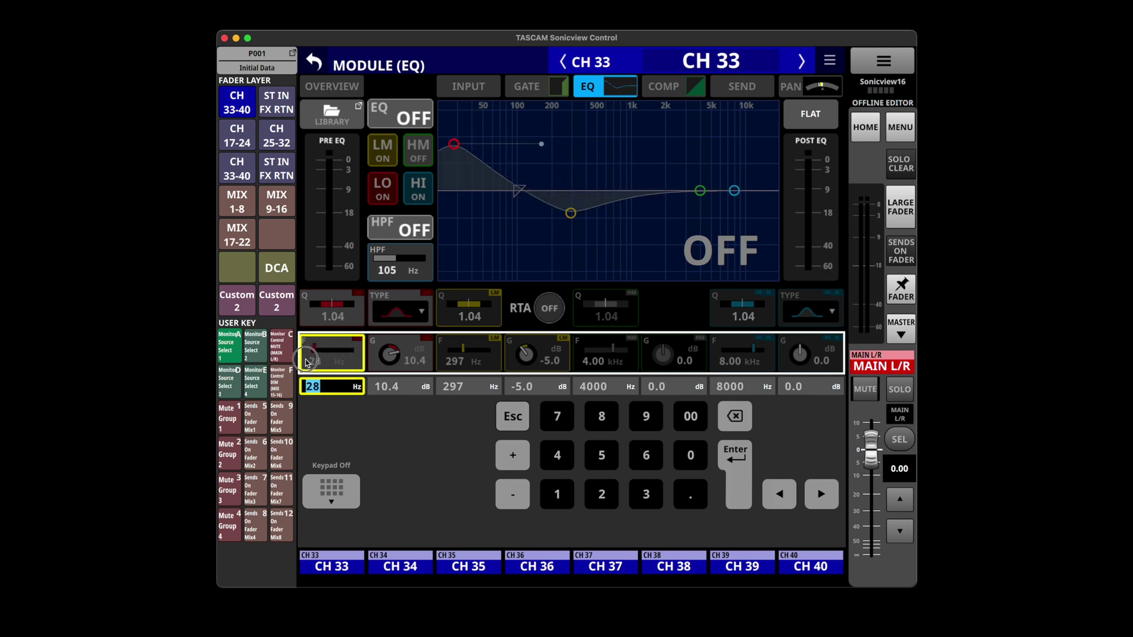
pyautogui.moveTo(525, 367); pyautogui.dragTo(392, 355)
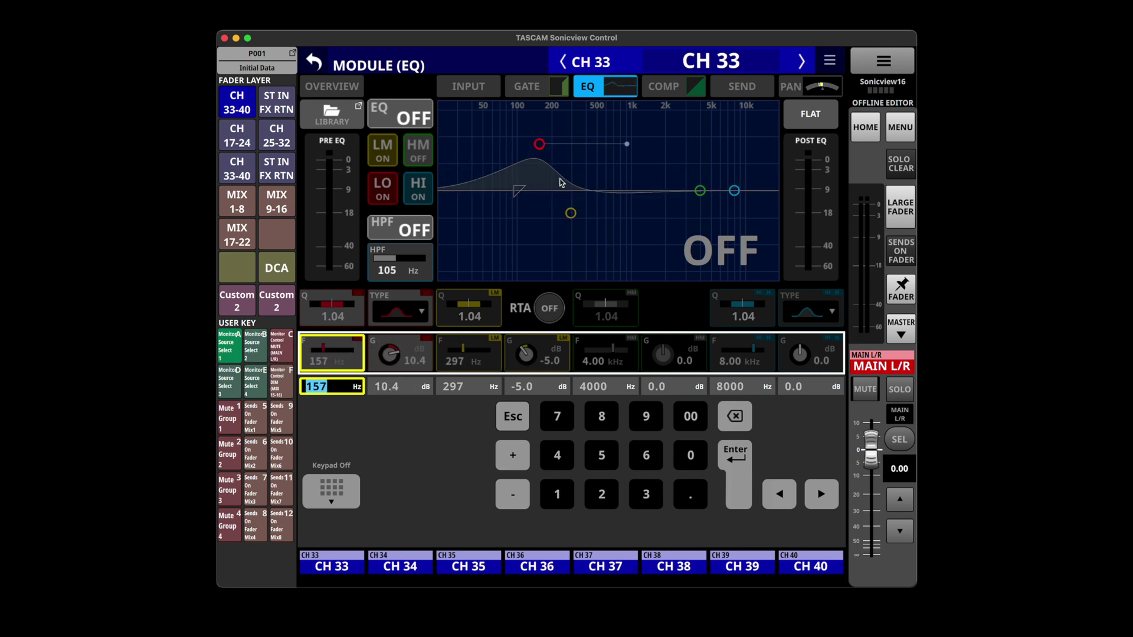
pyautogui.moveTo(523, 145); pyautogui.dragTo(557, 157)
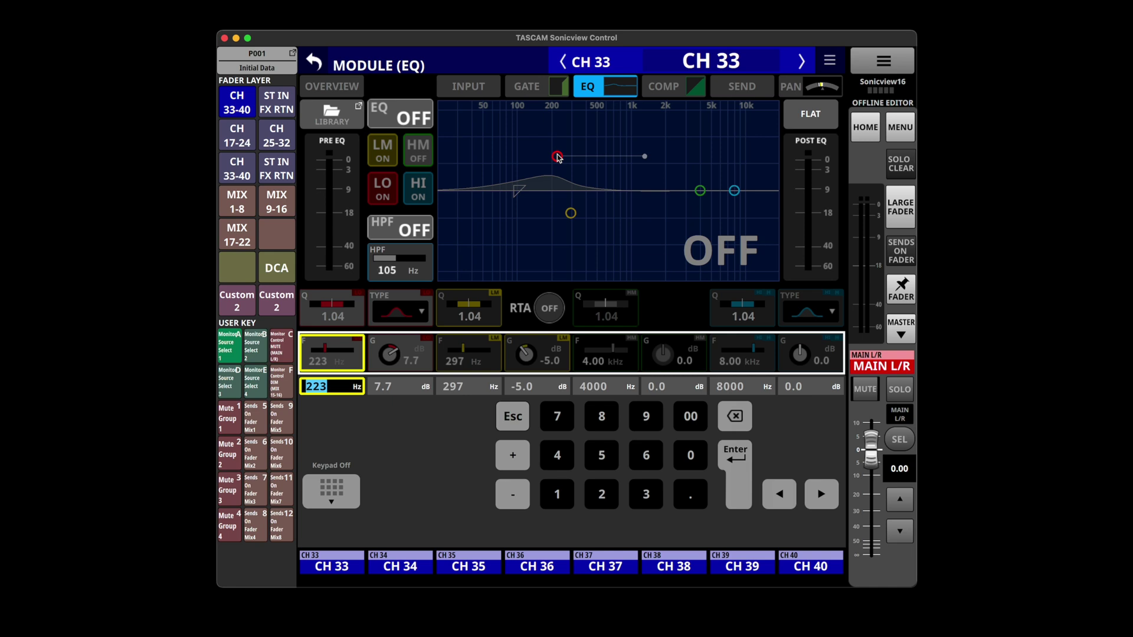
# Check the key-in source, then drag CH 33's compressor threshold from -10 dB to -30 dB
pyautogui.click(671, 93)
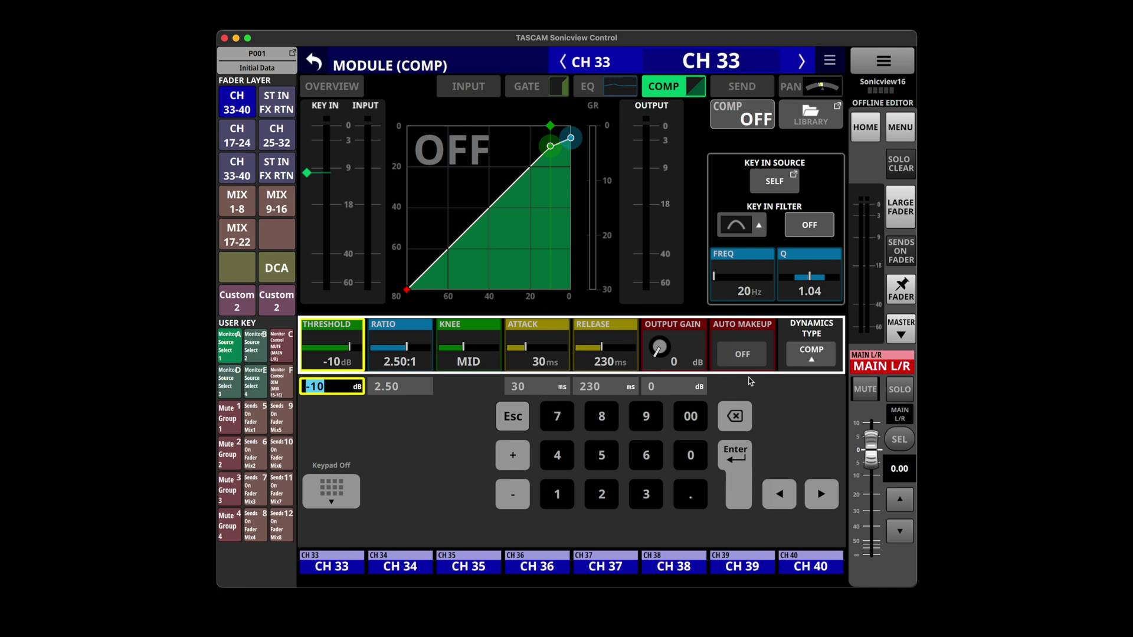
pyautogui.click(793, 177)
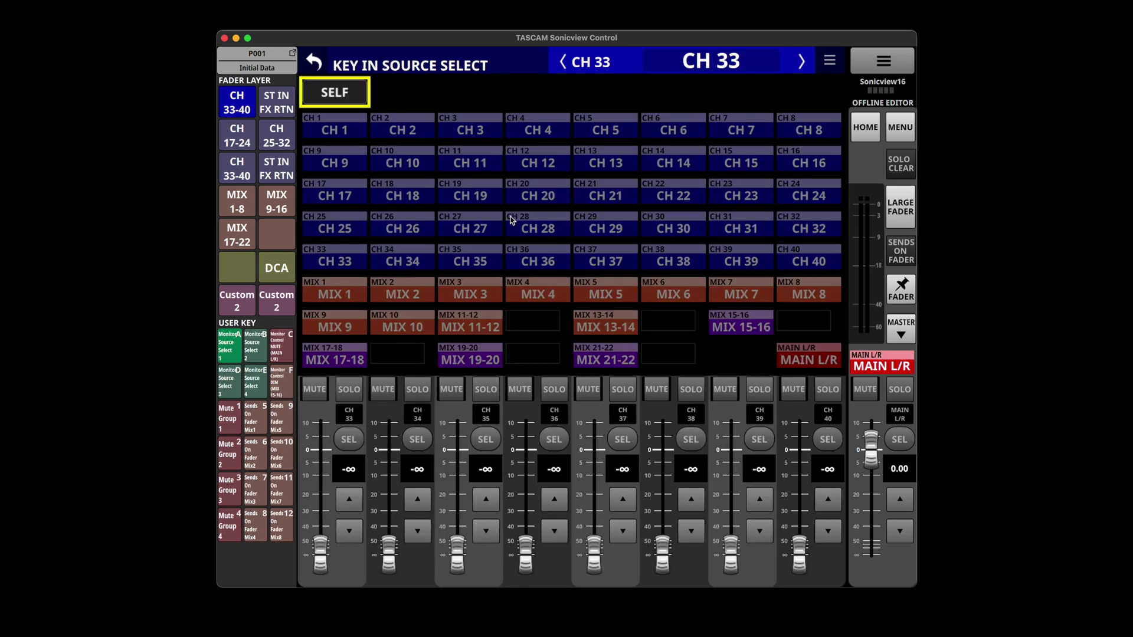
pyautogui.click(313, 61)
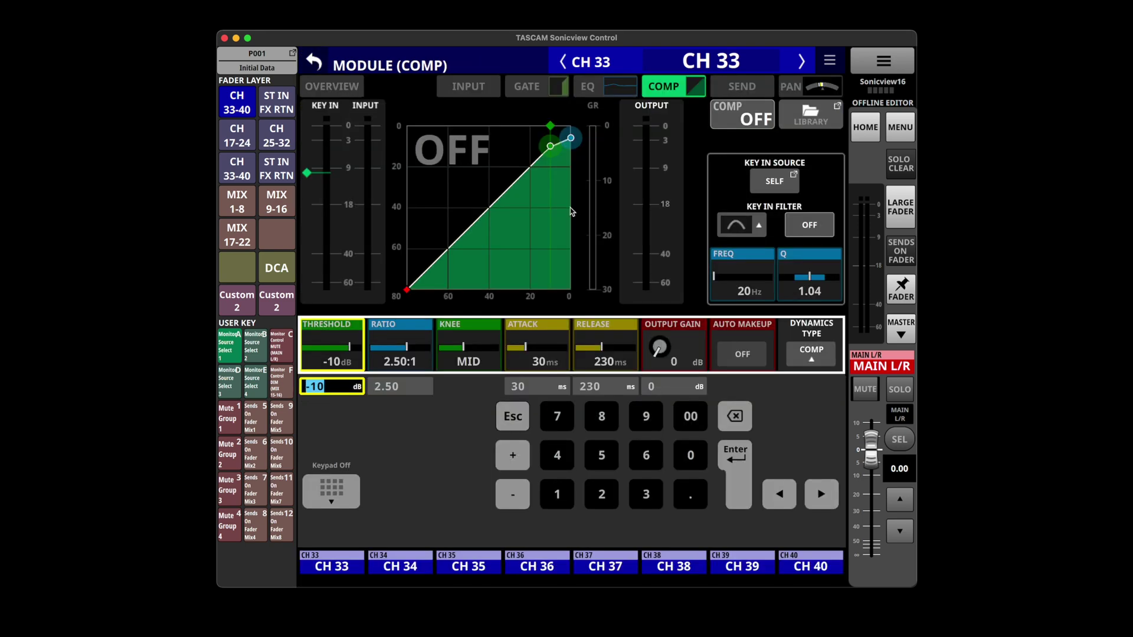
pyautogui.moveTo(552, 148); pyautogui.dragTo(530, 184)
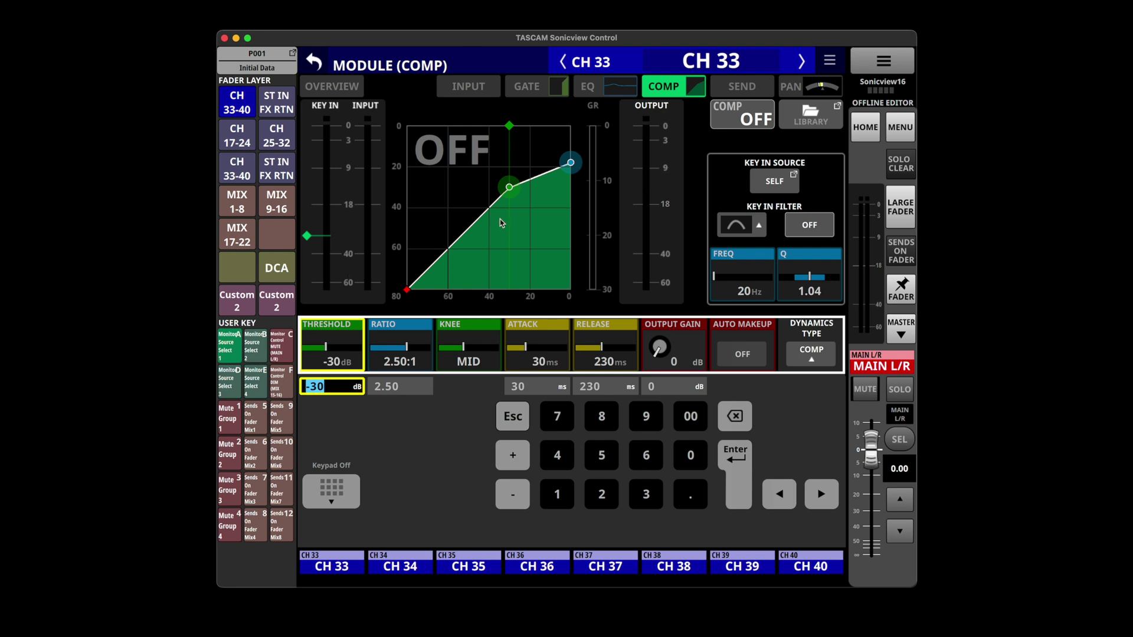
pyautogui.click(746, 86)
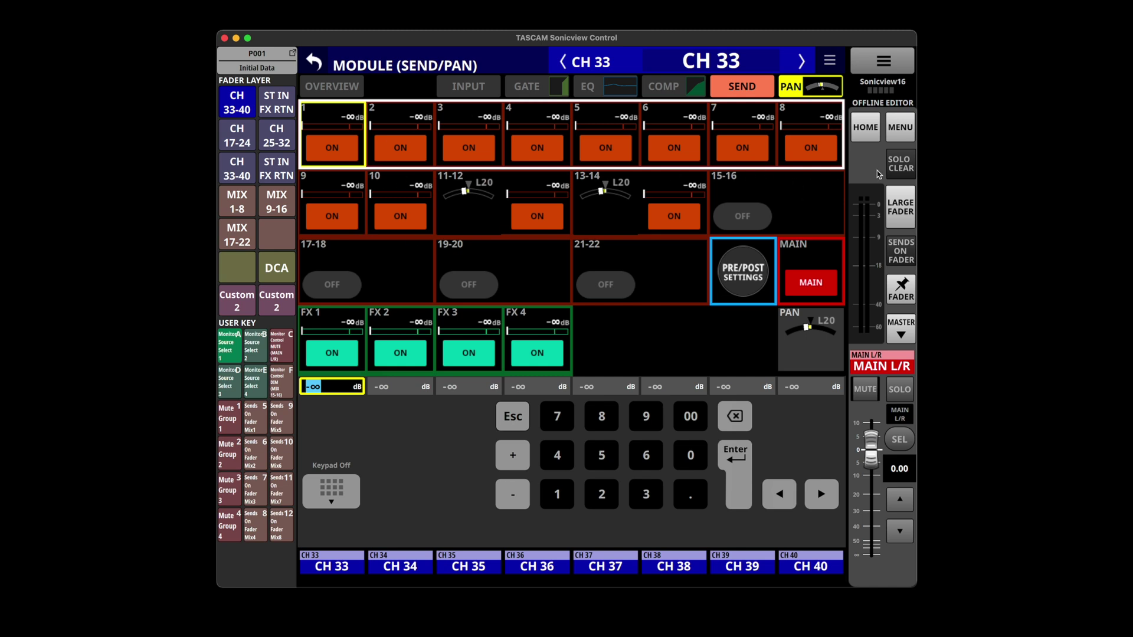
# Switch CH 33's 17-18, 19-20 and 21-22 sends OFF and show the MIX 17-22 fader layer
pyautogui.click(317, 284)
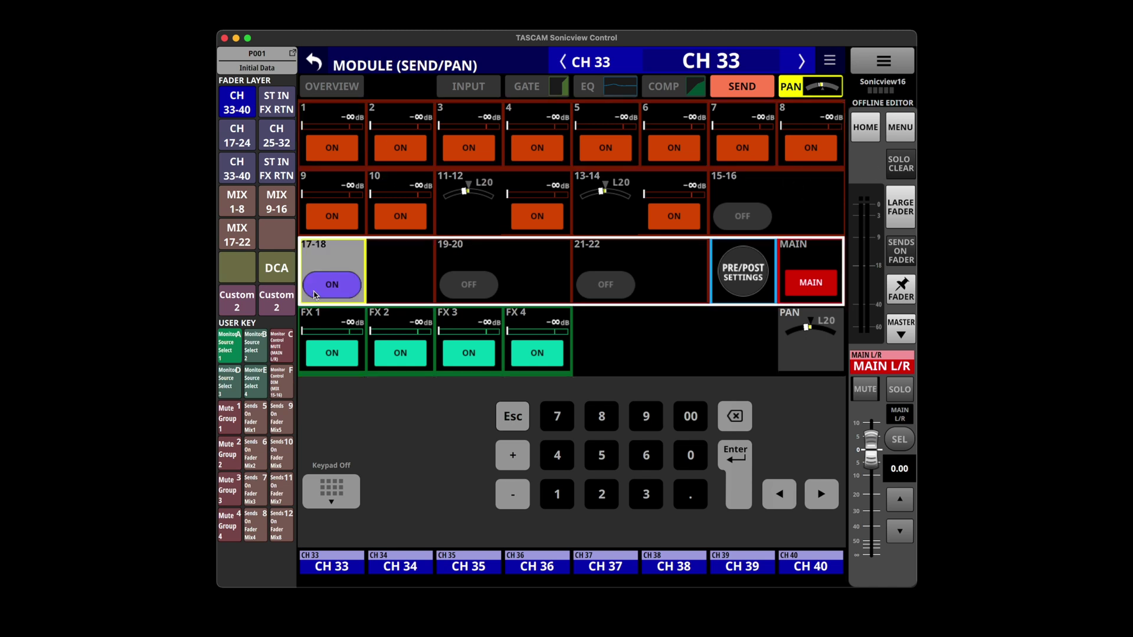
pyautogui.click(488, 282)
pyautogui.click(615, 288)
pyautogui.click(608, 288)
pyautogui.click(469, 293)
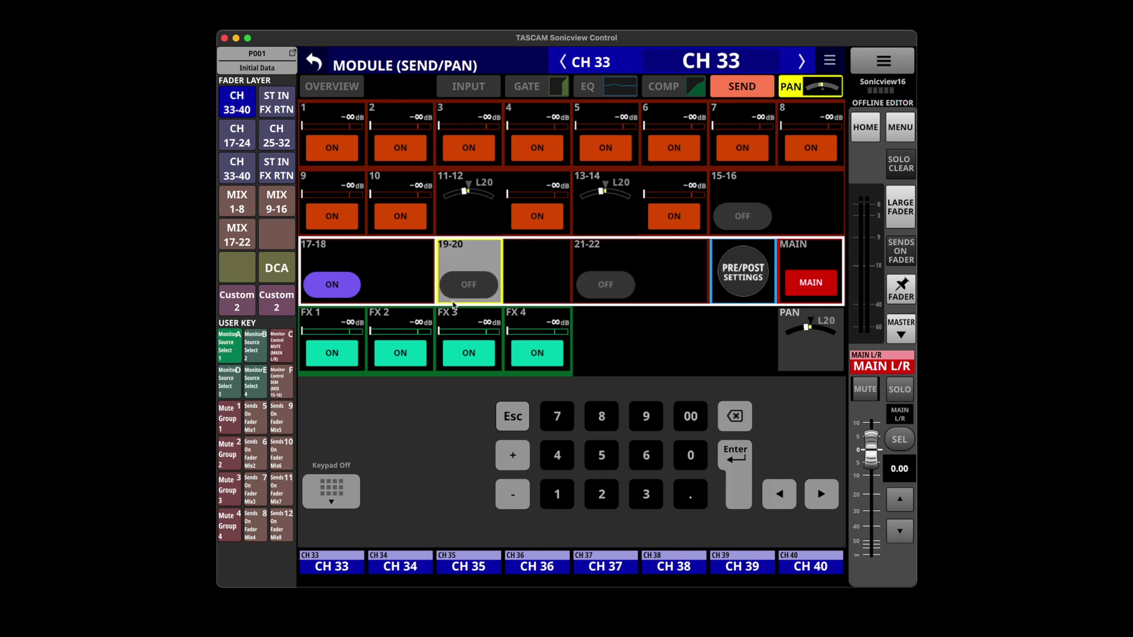
pyautogui.click(352, 292)
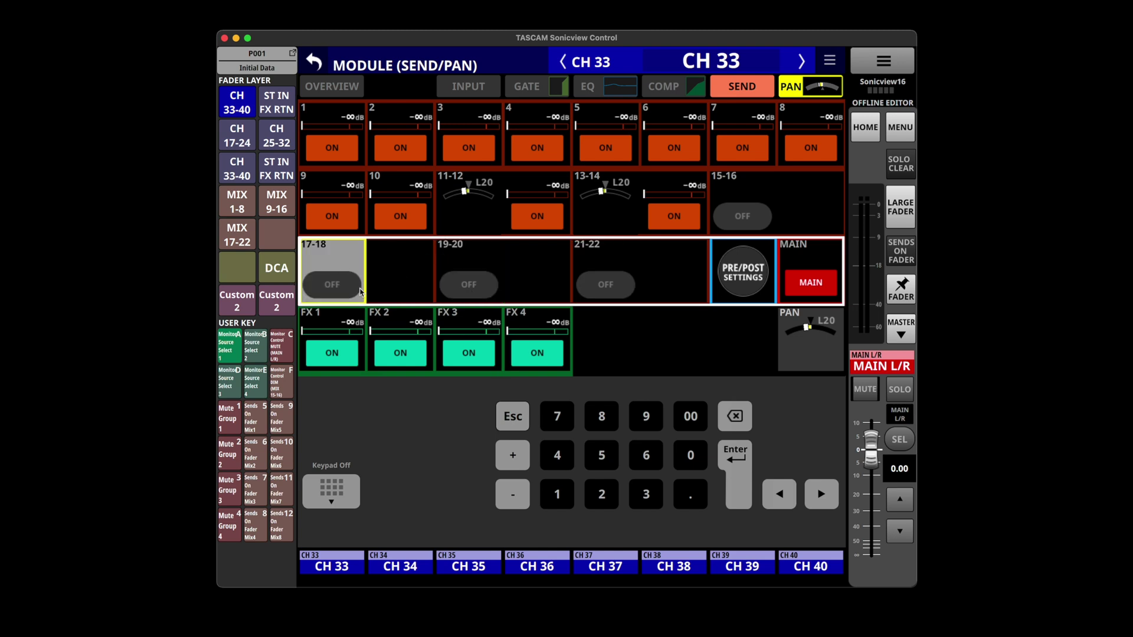
pyautogui.click(241, 238)
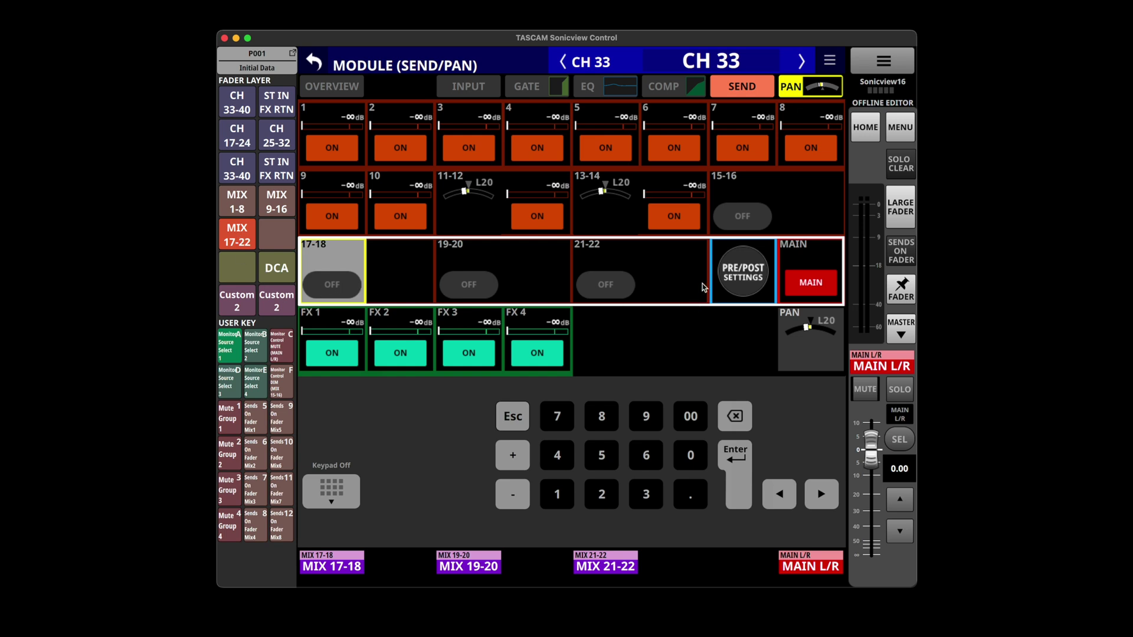
# Leave CH 33's send settings and return to the faders on the CH 17-24 layer
pyautogui.click(311, 62)
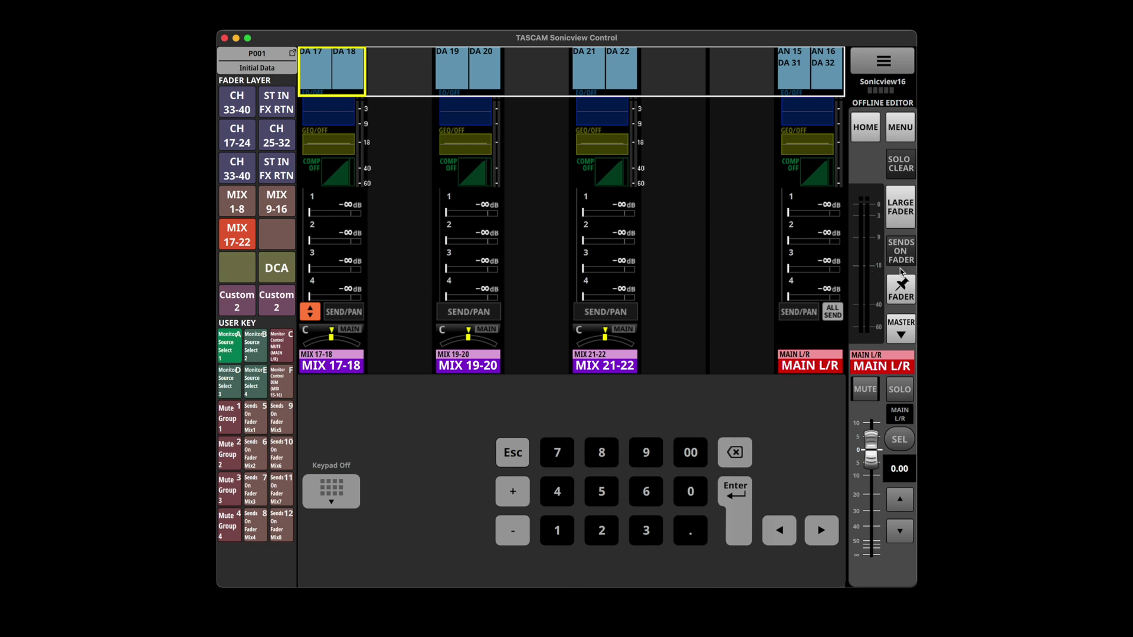
pyautogui.click(899, 290)
pyautogui.click(899, 290)
pyautogui.click(866, 131)
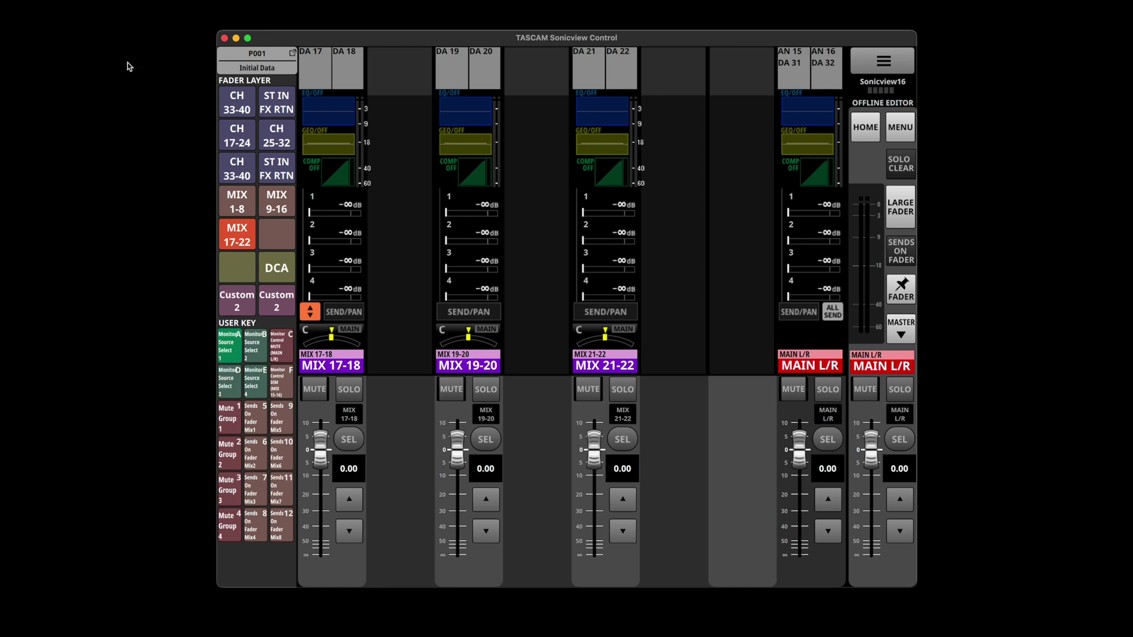
pyautogui.click(238, 112)
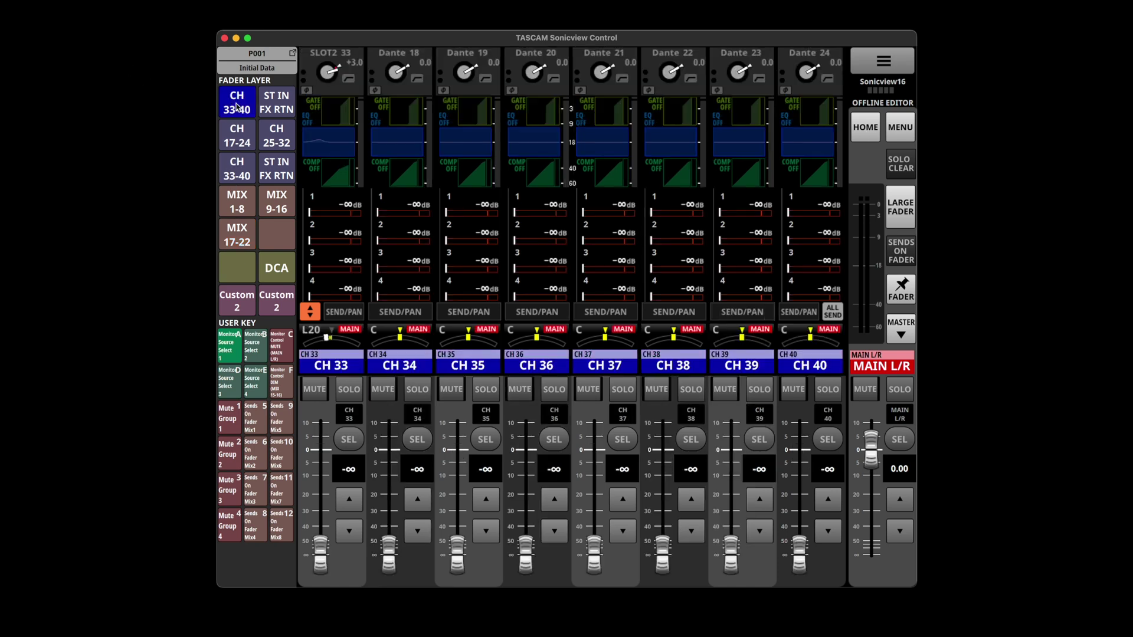
pyautogui.click(243, 149)
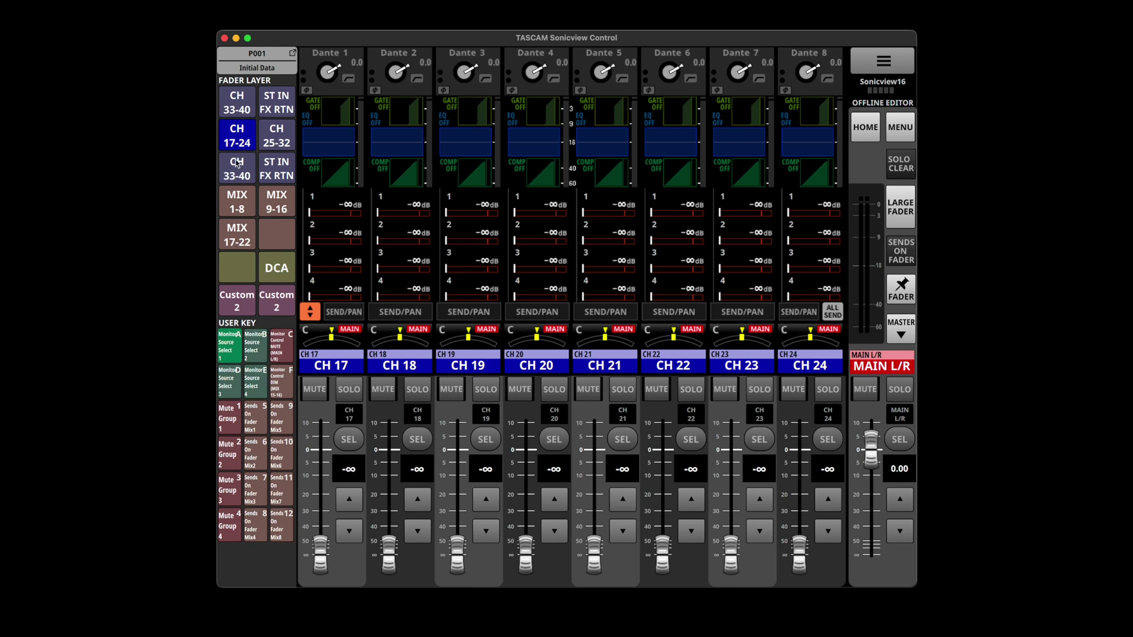
# Set the CH 19 fader to -5.75 dB and CH 20 to -9.85 dB, then open the main menu
pyautogui.moveTo(457, 553); pyautogui.dragTo(459, 457)
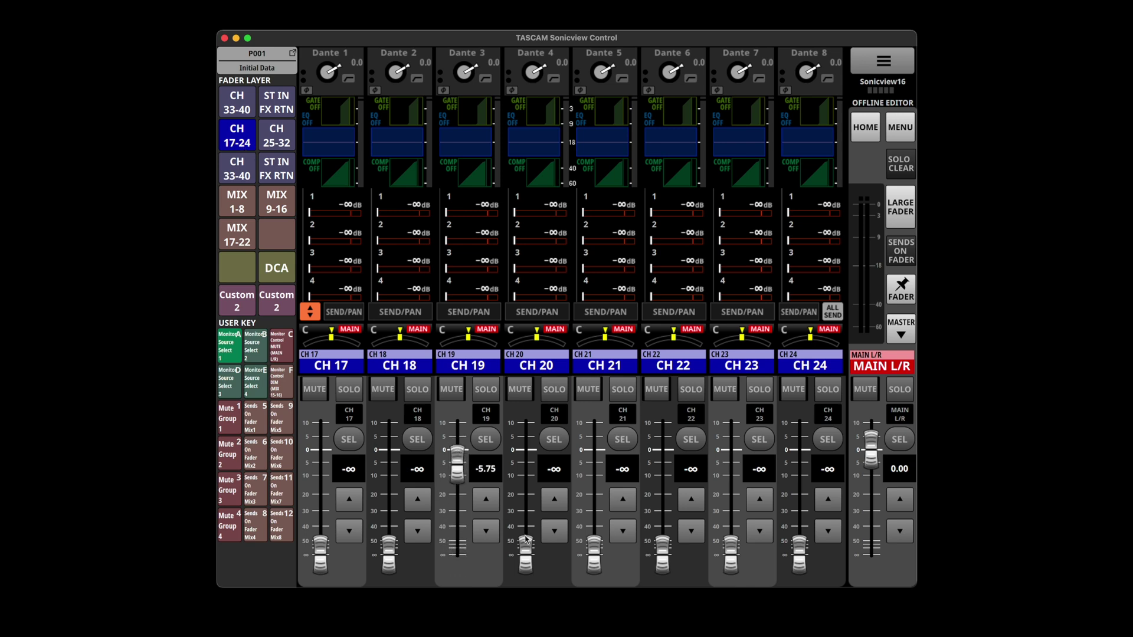
pyautogui.moveTo(525, 553); pyautogui.dragTo(526, 477)
pyautogui.click(893, 129)
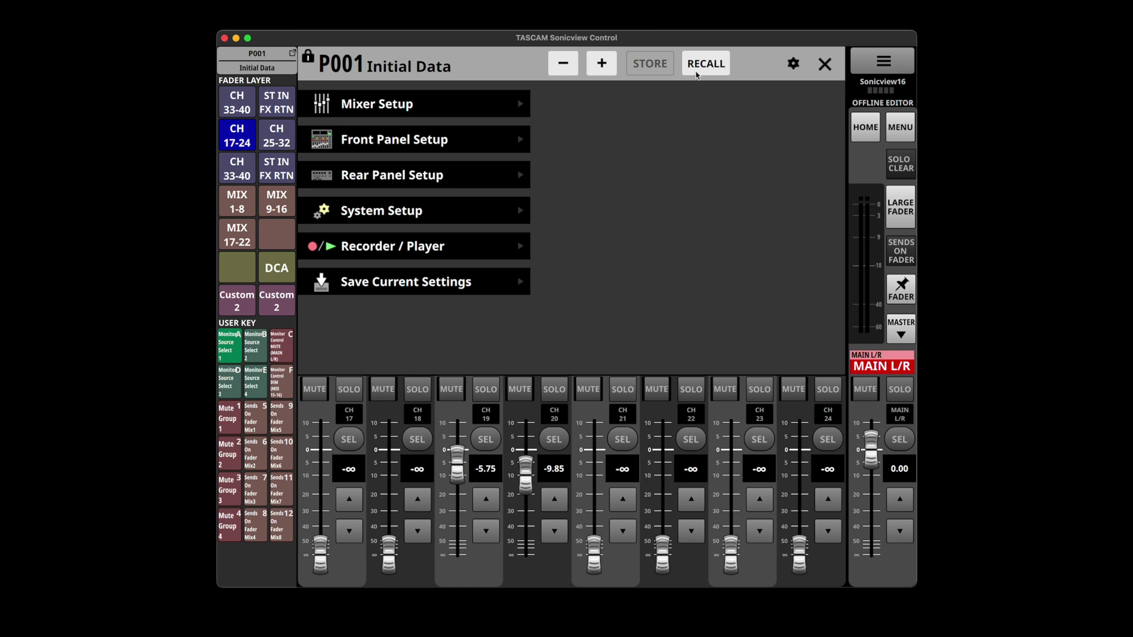
# Open the scene library and store the current mix as scene 001
pyautogui.click(652, 66)
pyautogui.click(393, 67)
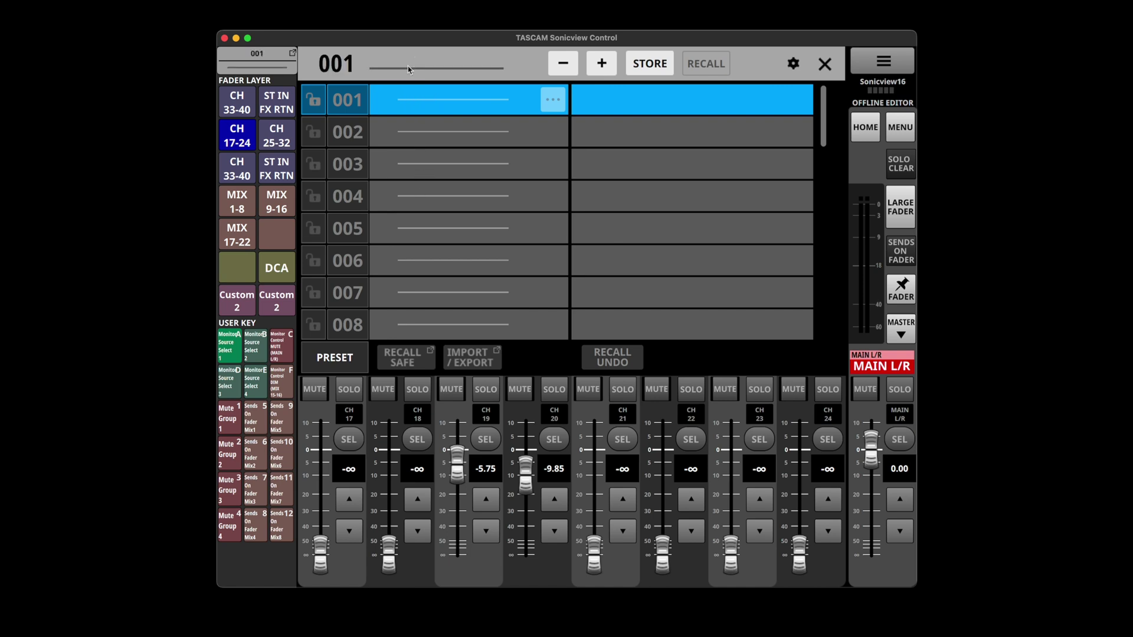
pyautogui.click(643, 65)
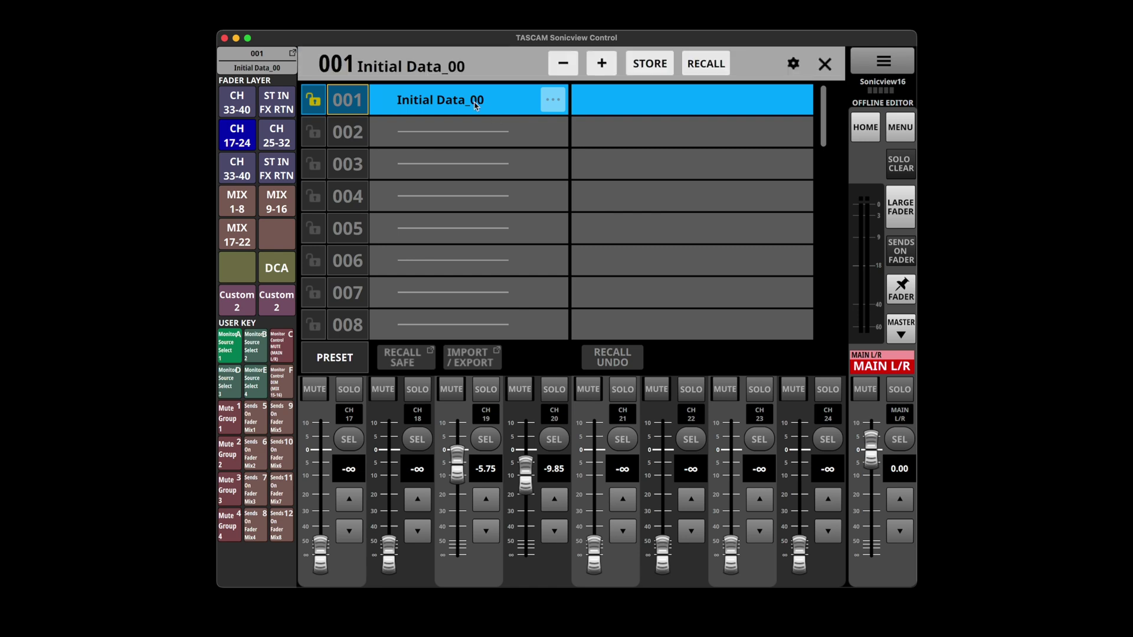
pyautogui.click(564, 63)
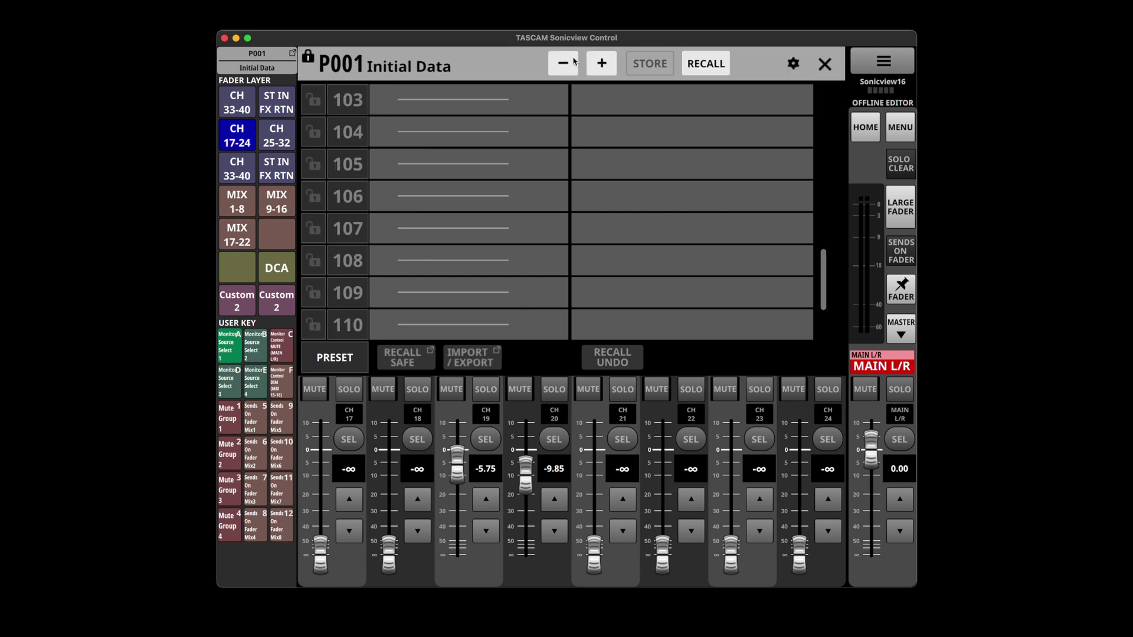
pyautogui.click(605, 64)
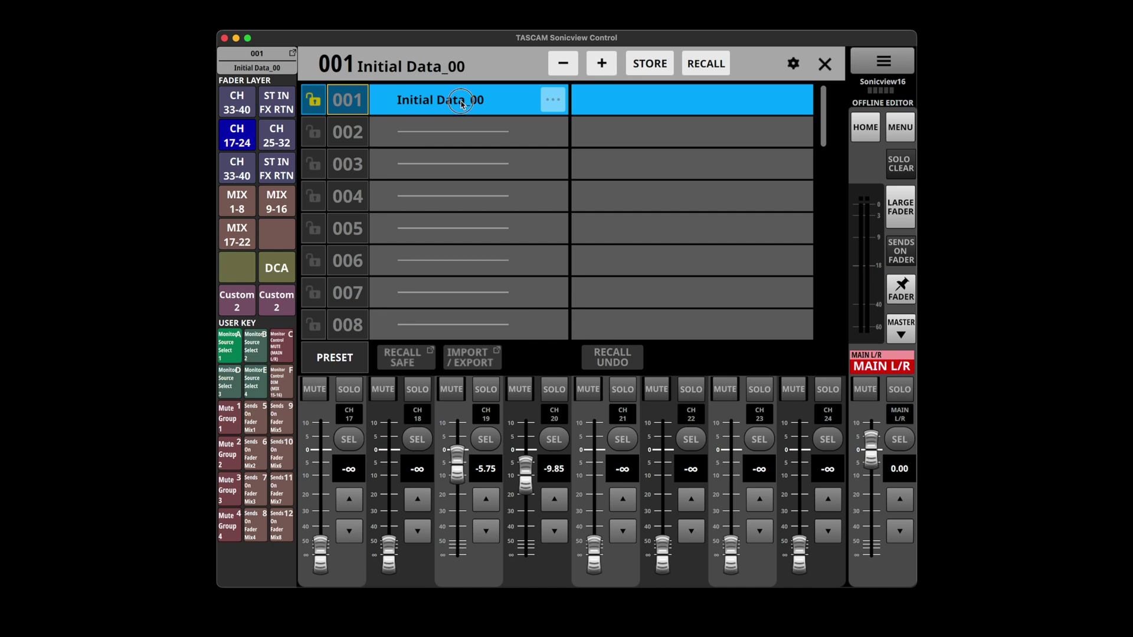
# Rename scene 001 from Initial Data_00 to 'Show 1'
pyautogui.click(564, 103)
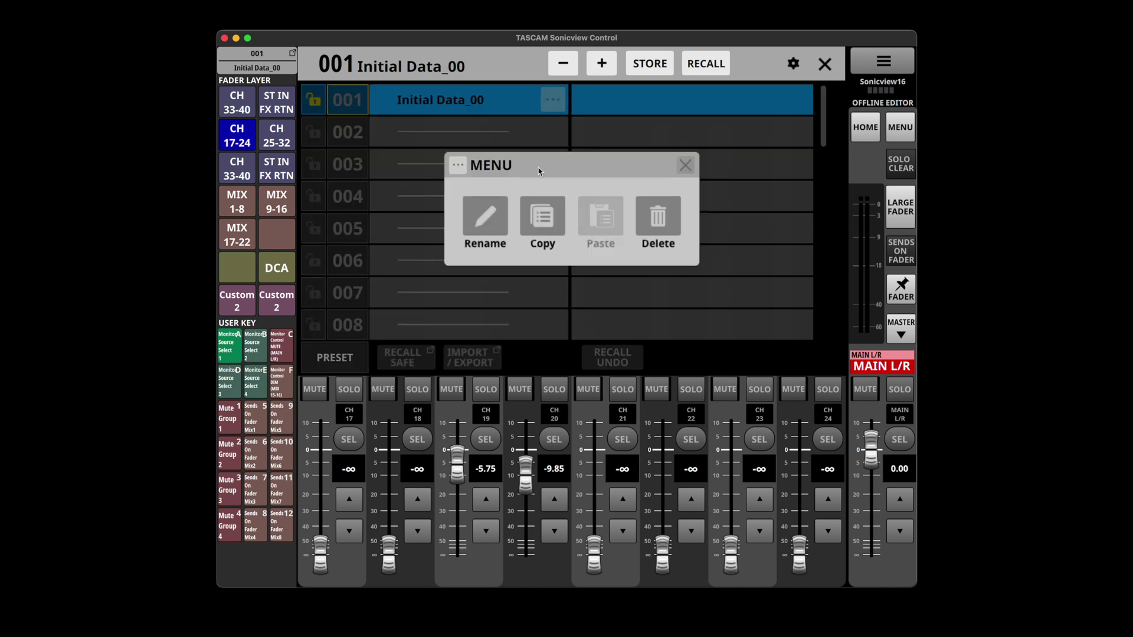
pyautogui.click(500, 226)
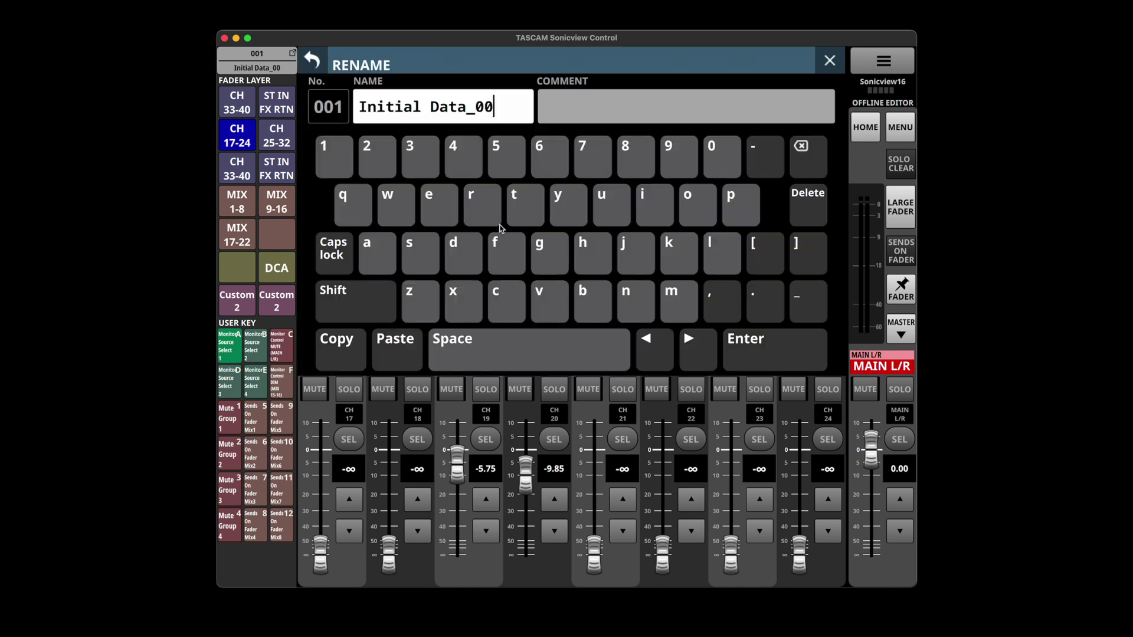
pyautogui.click(493, 108)
pyautogui.click(493, 107)
pyautogui.press('super+a')
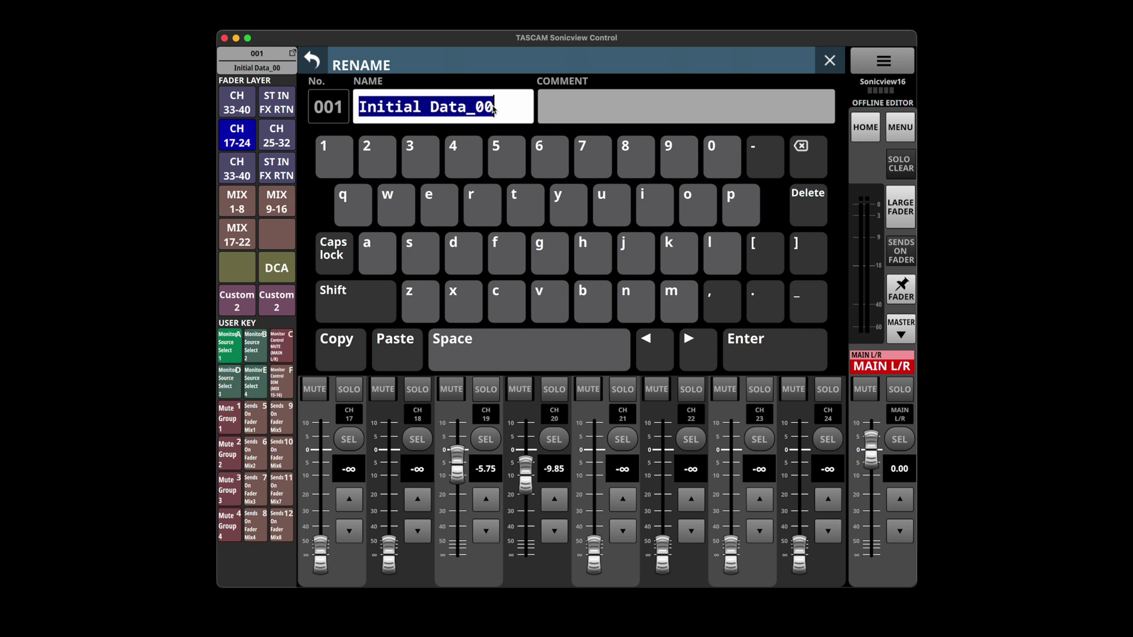
pyautogui.write('Show 1')
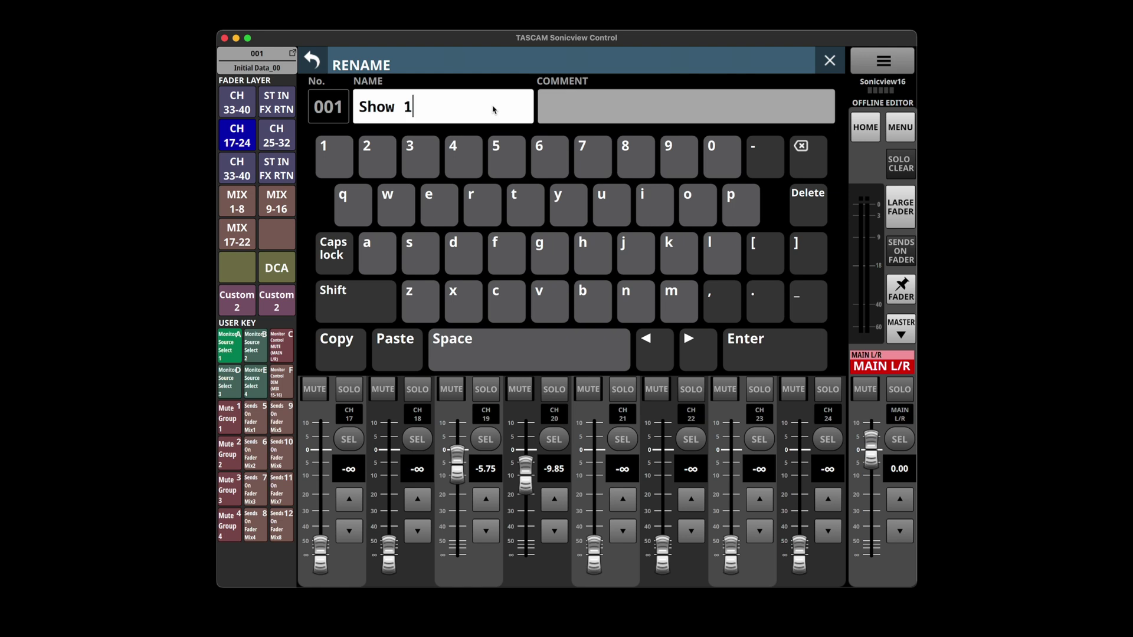
pyautogui.press('Return')
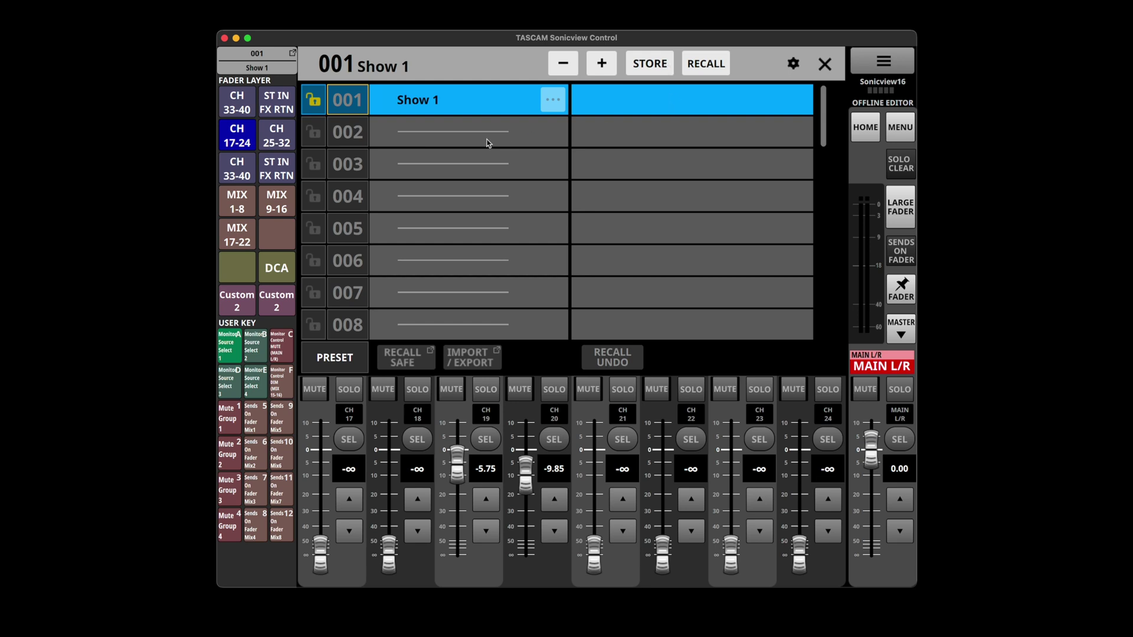
# Recall preset P001 Initial Data and confirm it
pyautogui.click(555, 69)
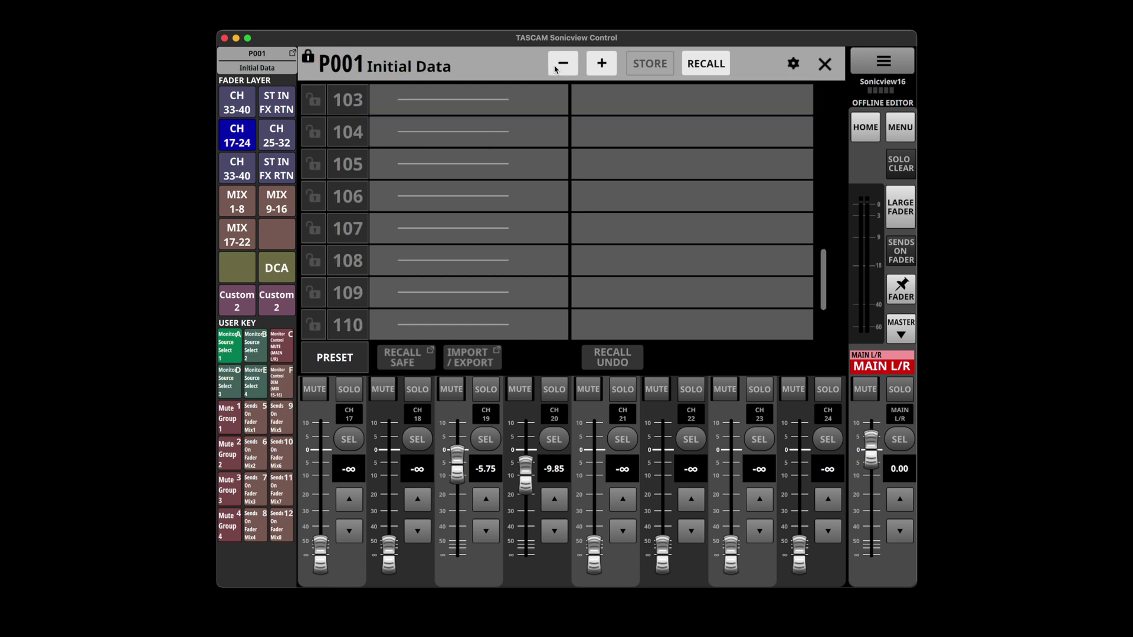
pyautogui.click(711, 68)
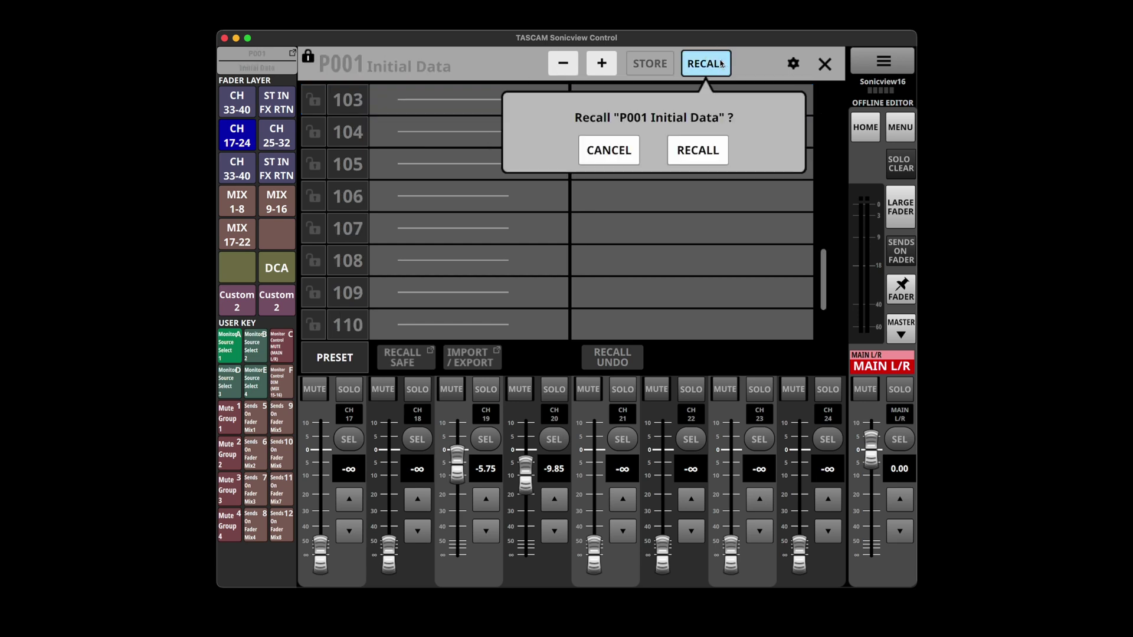
pyautogui.click(699, 151)
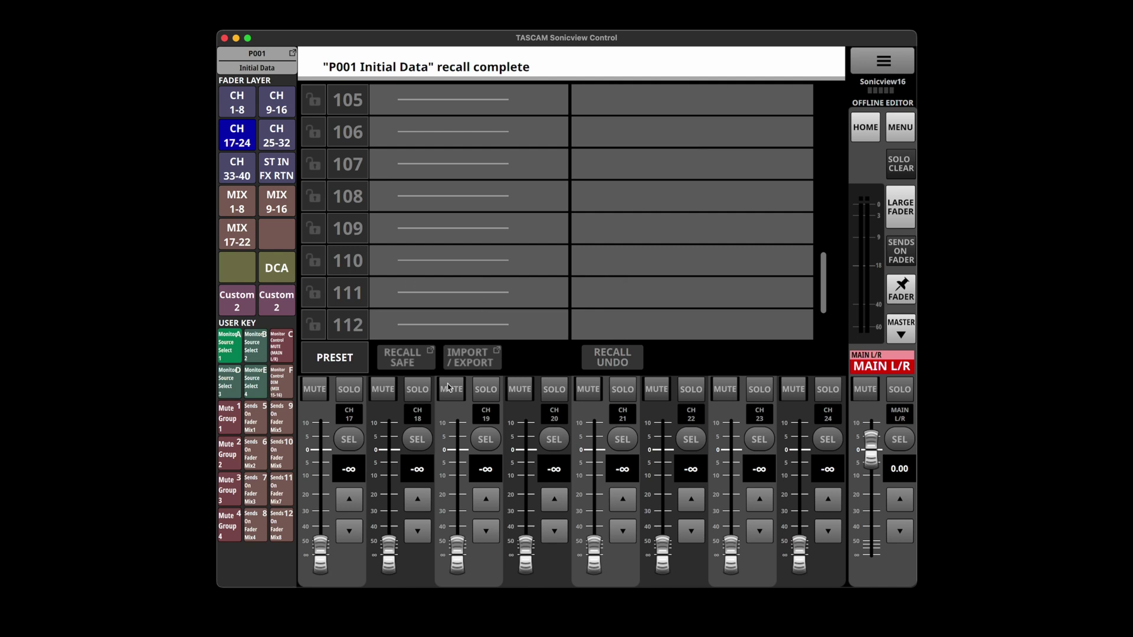
# Recall scene 001 Show 1 to restore the CH 19 and CH 20 levels, then view the confirmation settings
pyautogui.click(599, 65)
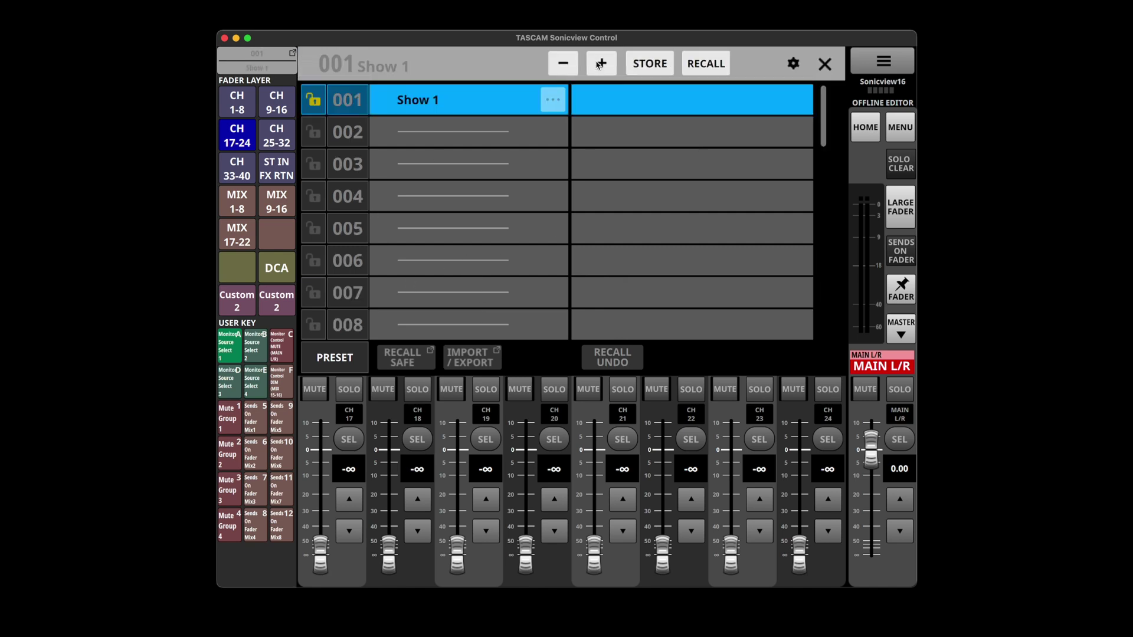
pyautogui.click(701, 70)
pyautogui.click(673, 150)
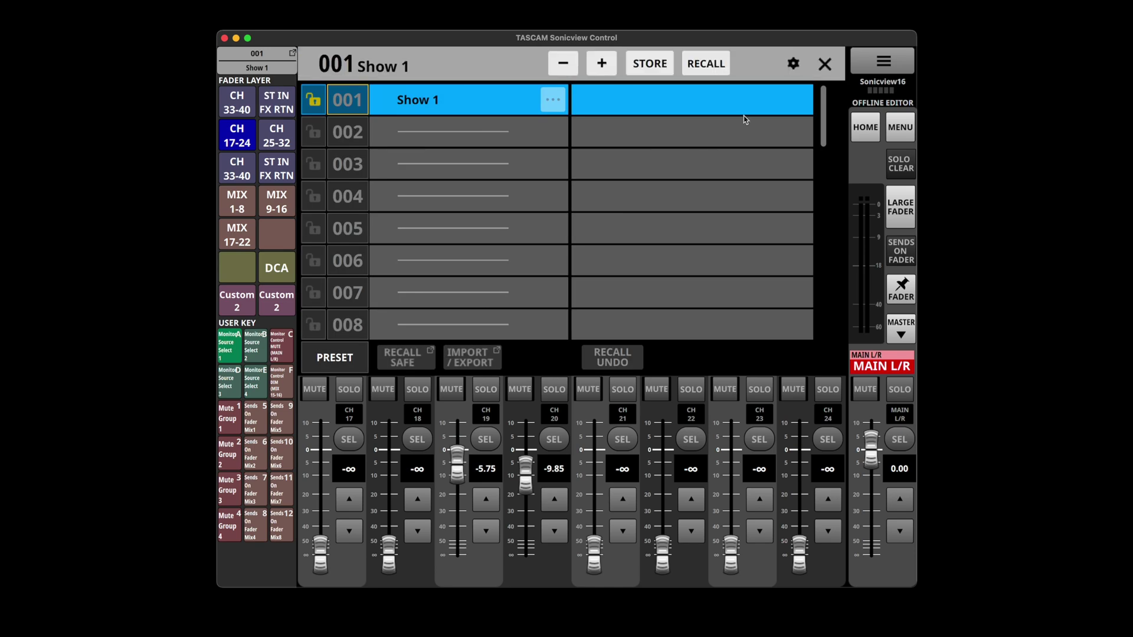
pyautogui.click(793, 62)
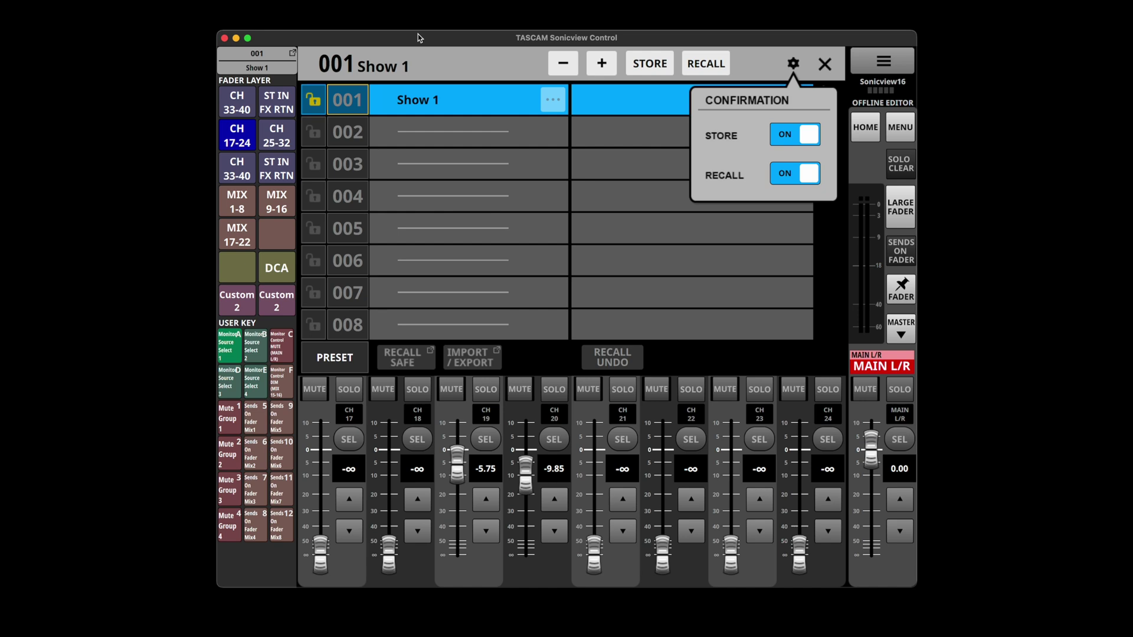
# Close the confirmation settings, scene library and main menu to get back to the CH 17-24 strips
pyautogui.click(794, 63)
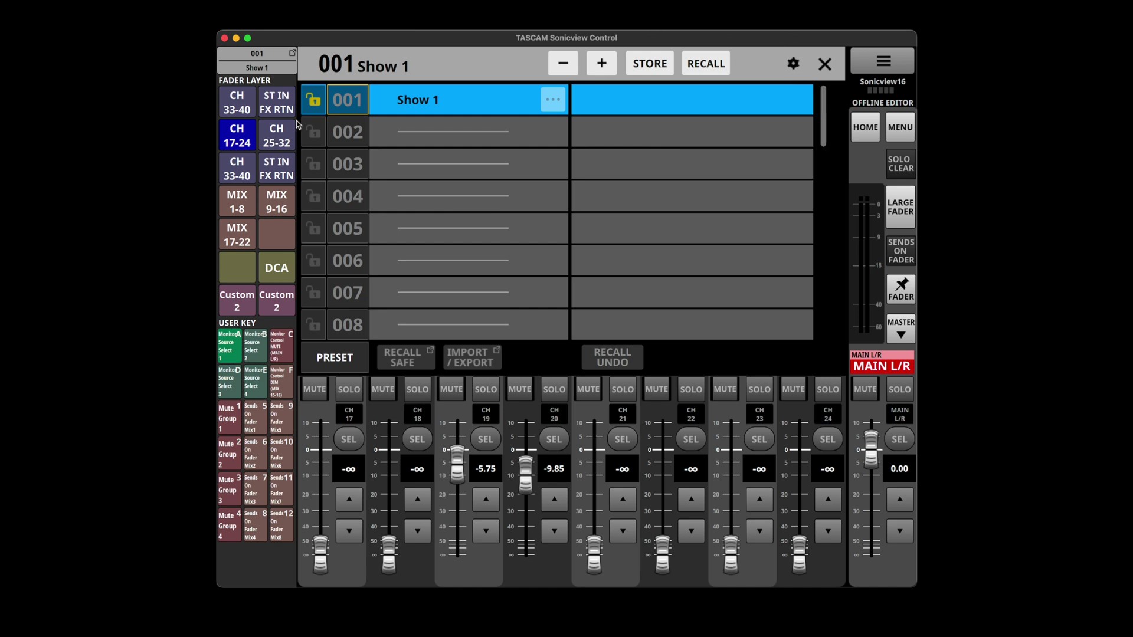
pyautogui.click(824, 64)
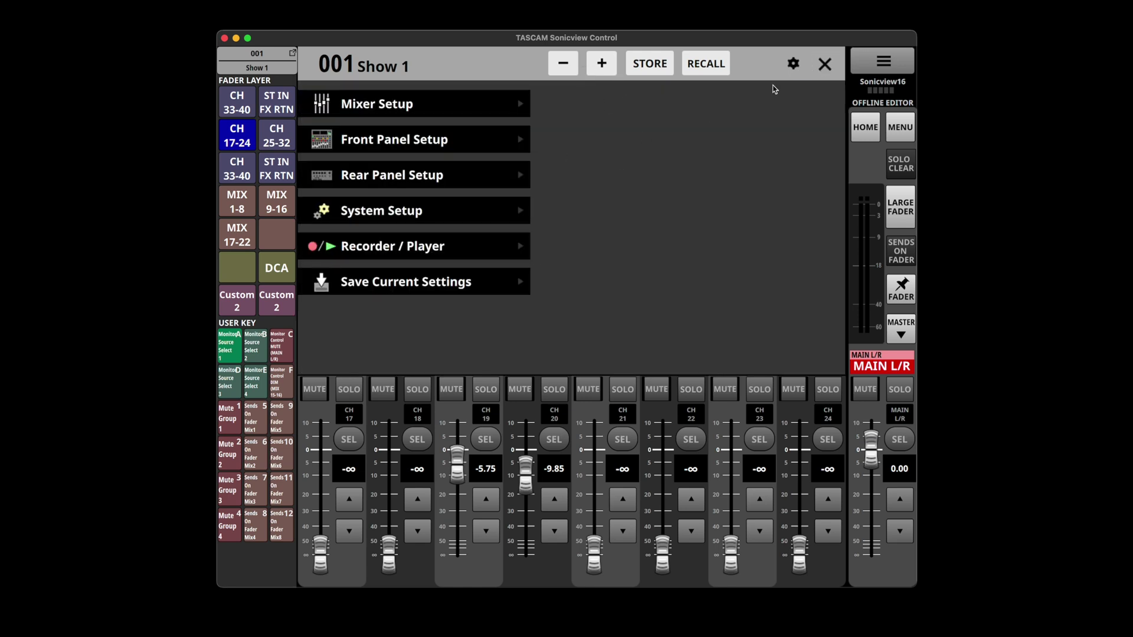
pyautogui.click(823, 65)
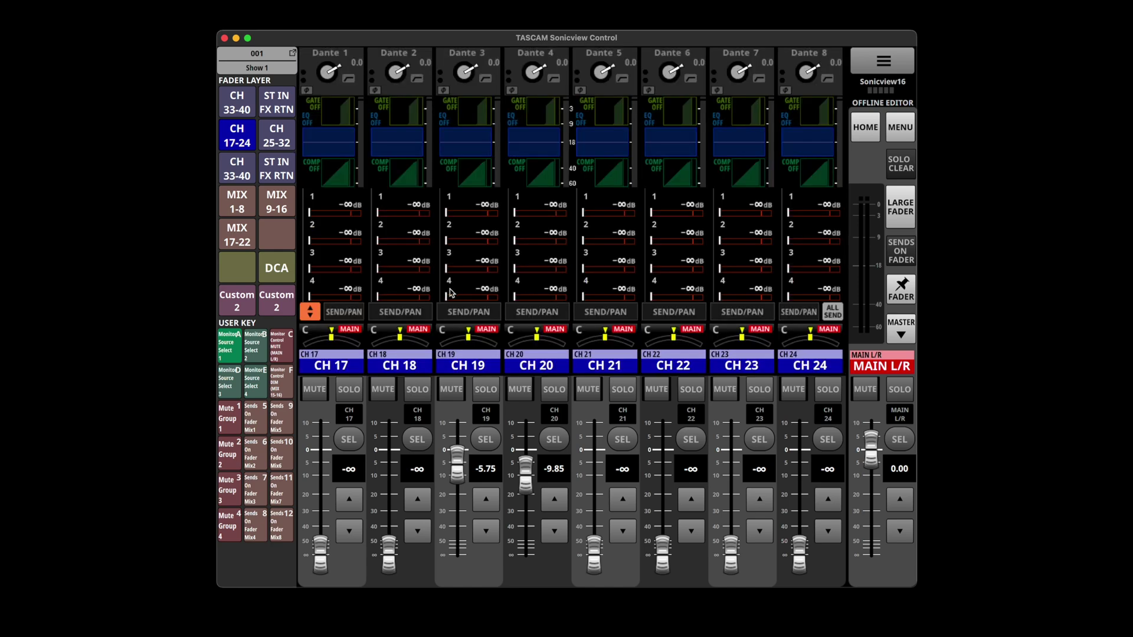